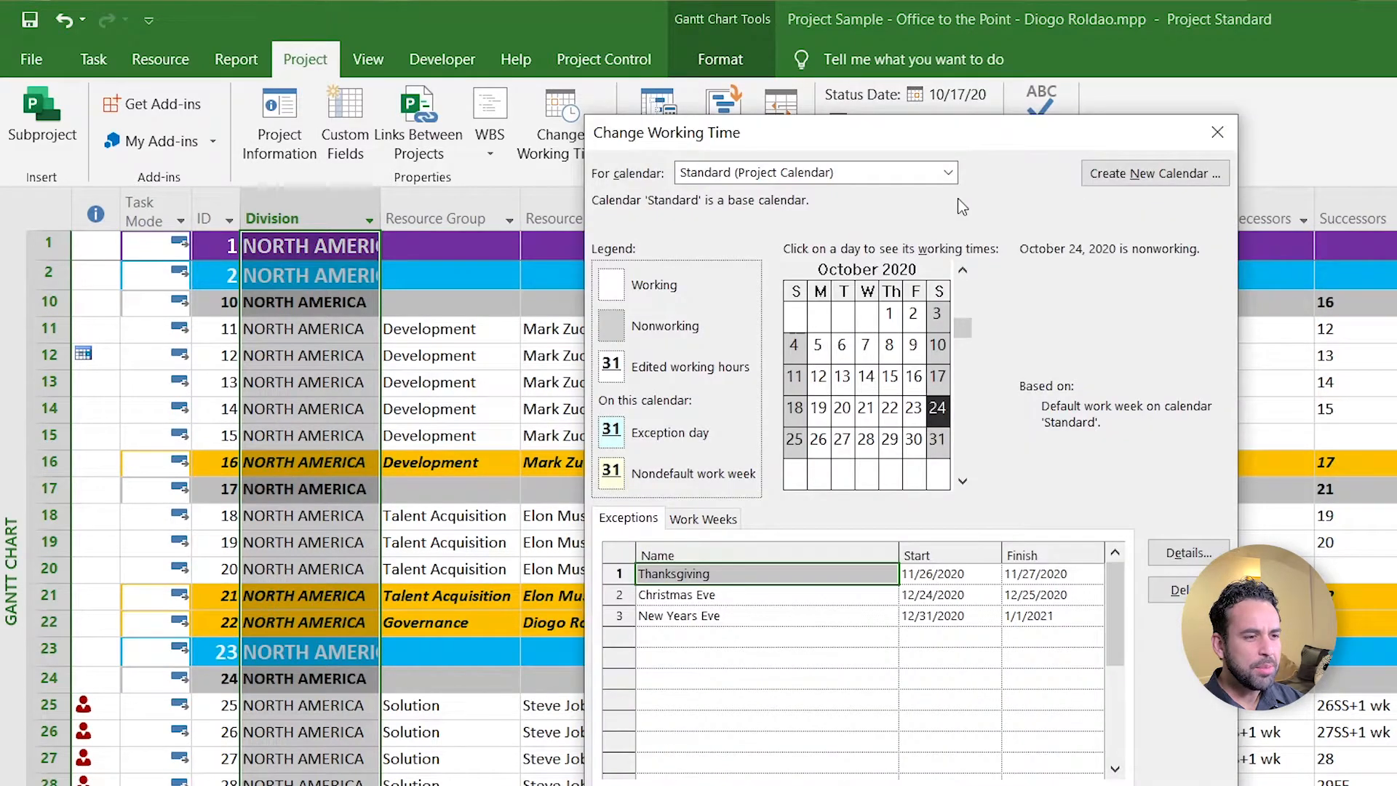
# - Move the Change Working Time dialog, check the available calendars, and dismiss it
pyautogui.moveTo(707, 143); pyautogui.dragTo(833, 157)
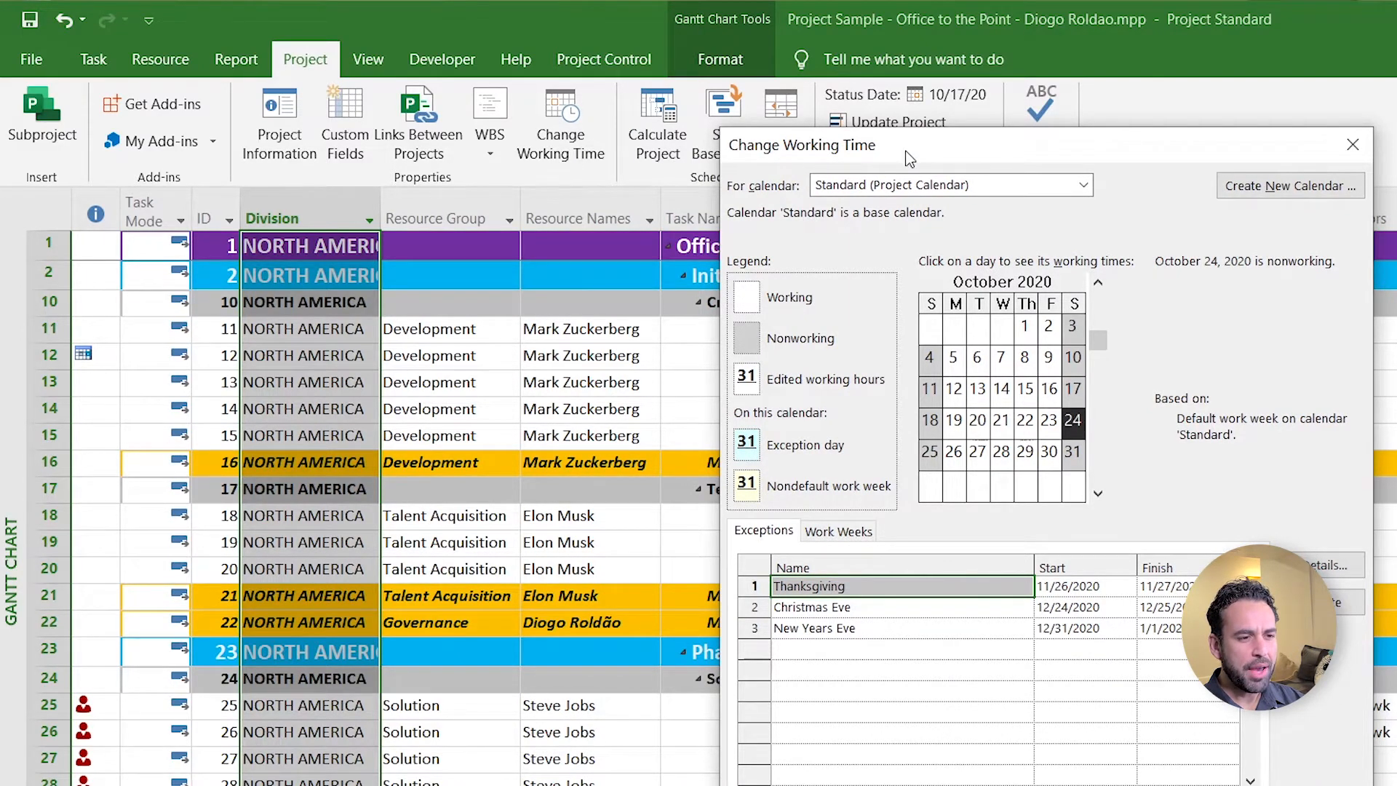
pyautogui.moveTo(908, 159); pyautogui.dragTo(793, 195)
pyautogui.click(970, 222)
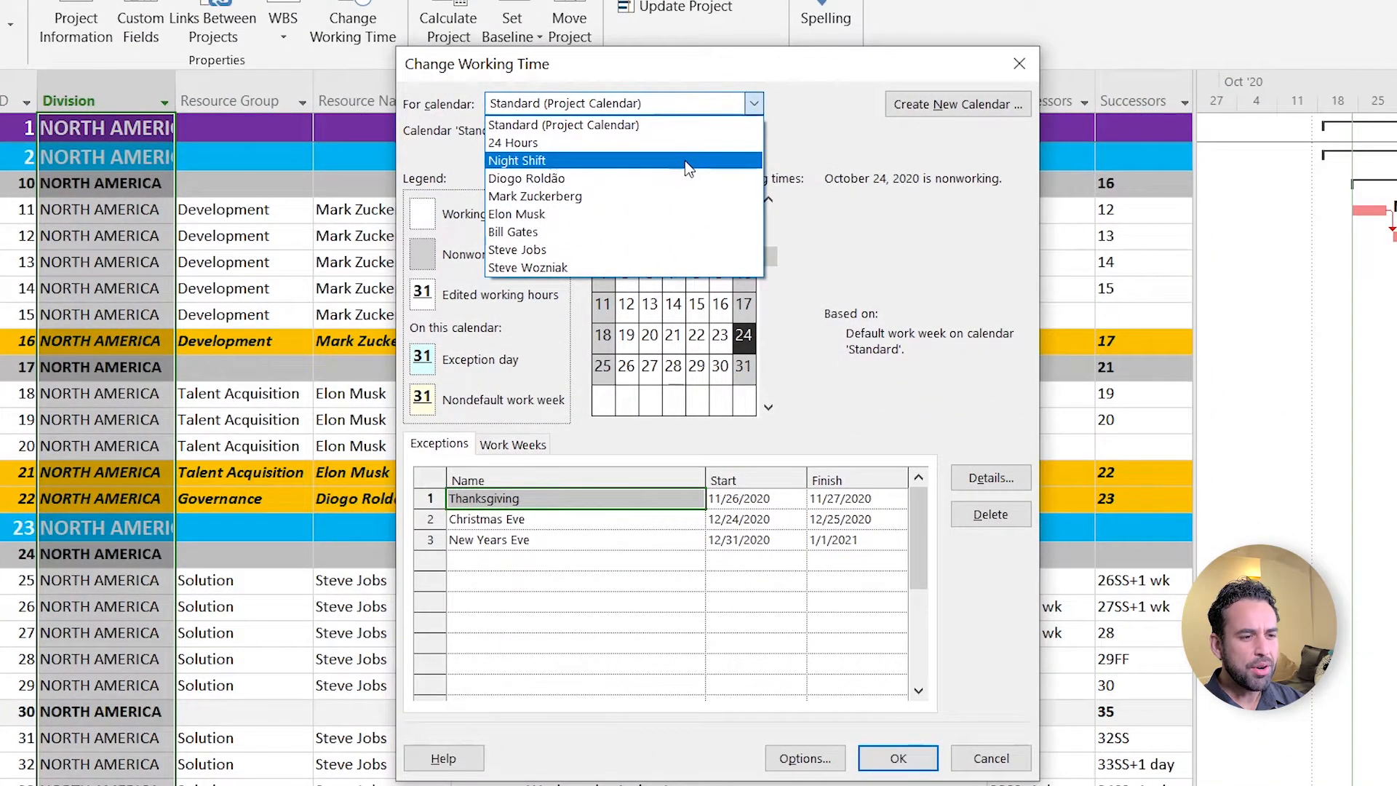
pyautogui.click(994, 759)
pyautogui.click(994, 758)
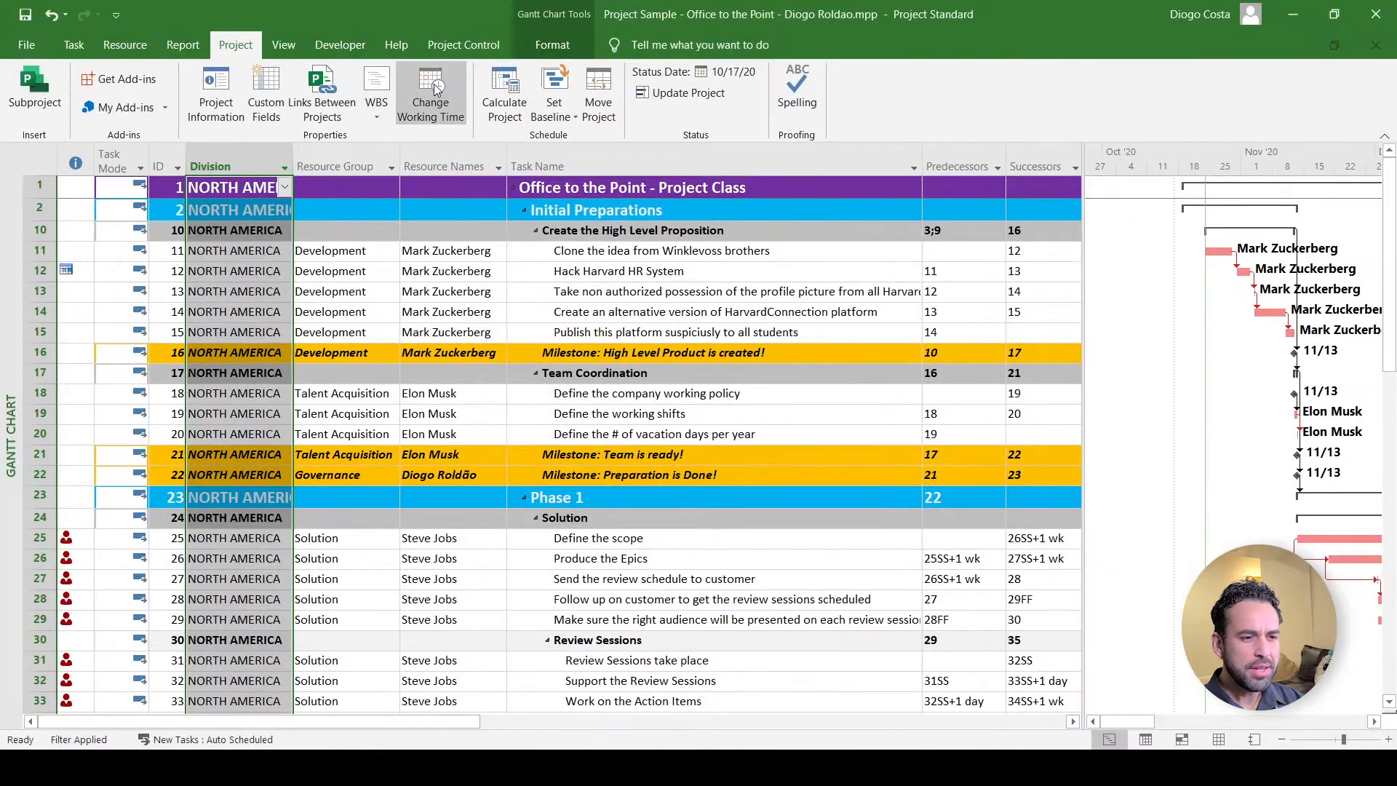
# - Recheck the calendar list keeping Standard, close working-time settings, and go to File Info
pyautogui.click(433, 84)
pyautogui.click(634, 131)
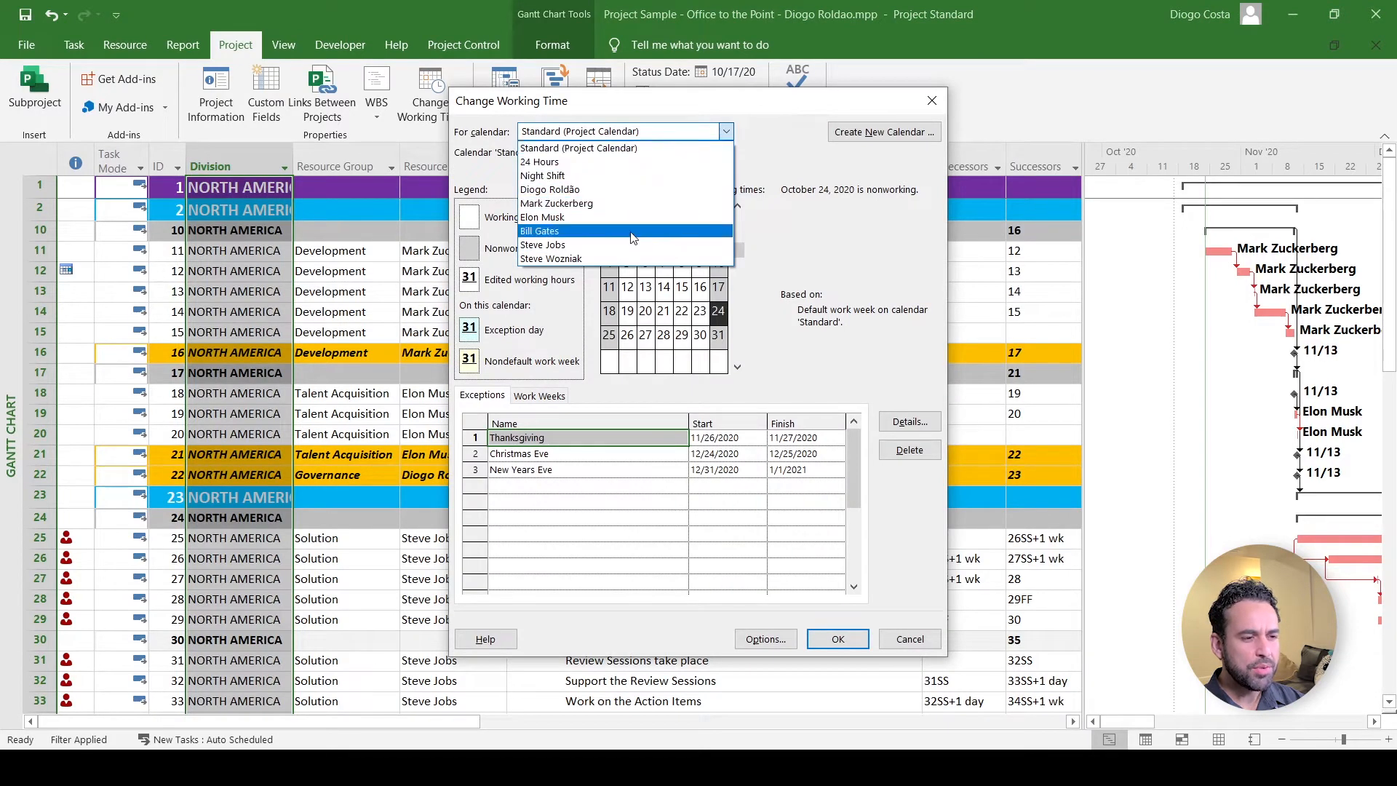
pyautogui.click(903, 640)
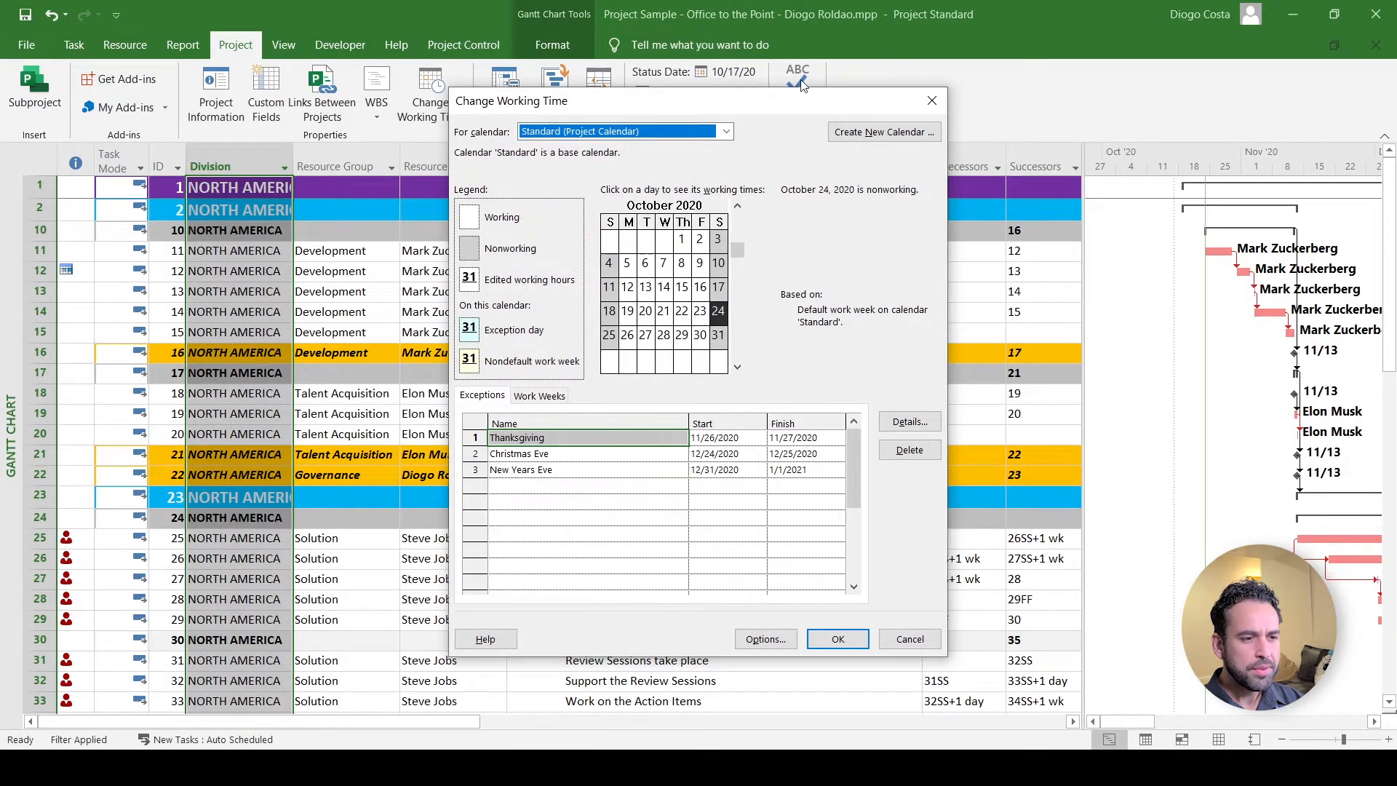
pyautogui.click(932, 100)
pyautogui.click(26, 44)
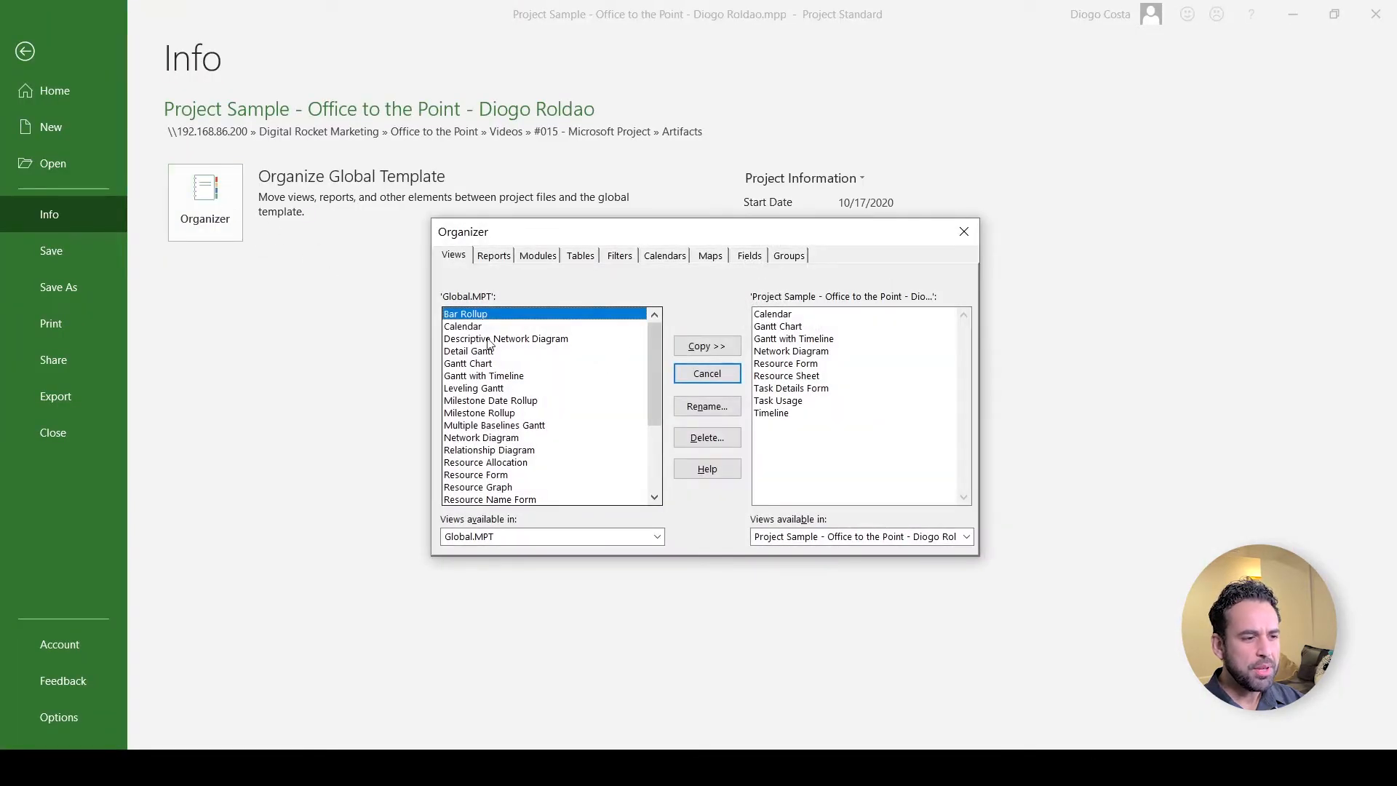
# - Compare Global.MPT and project calendars in Organizer, then reopen Change Working Time from the Gantt view
pyautogui.click(666, 255)
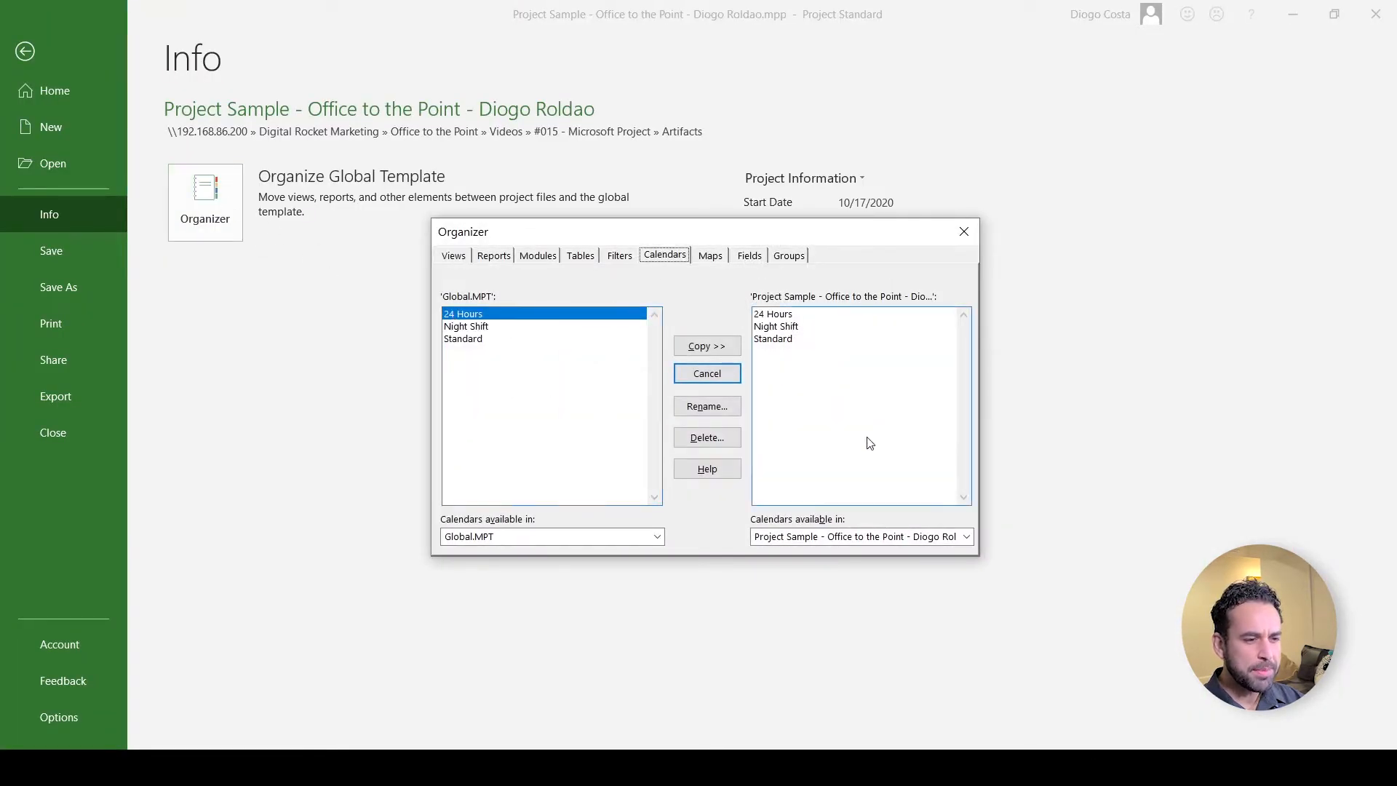
pyautogui.click(964, 232)
pyautogui.click(24, 51)
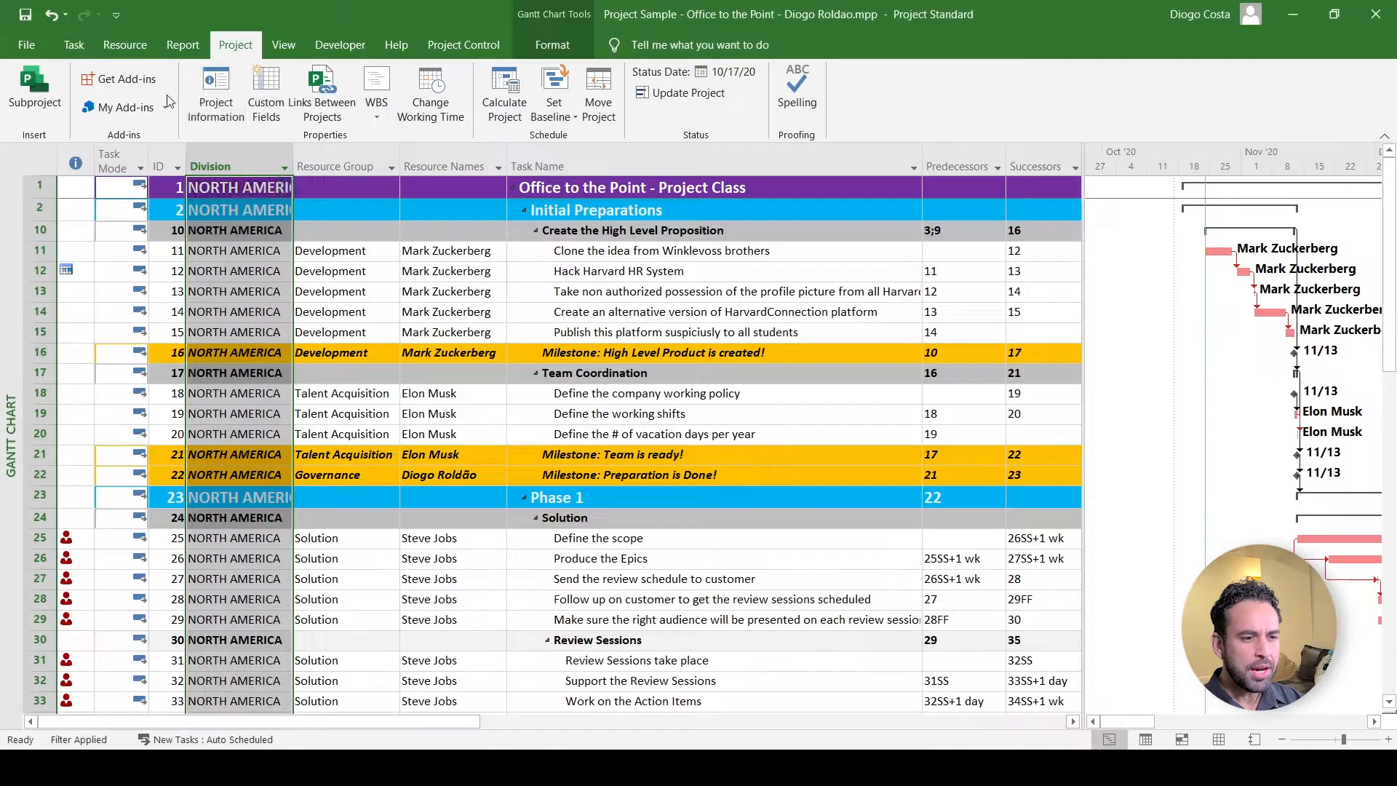
pyautogui.click(422, 103)
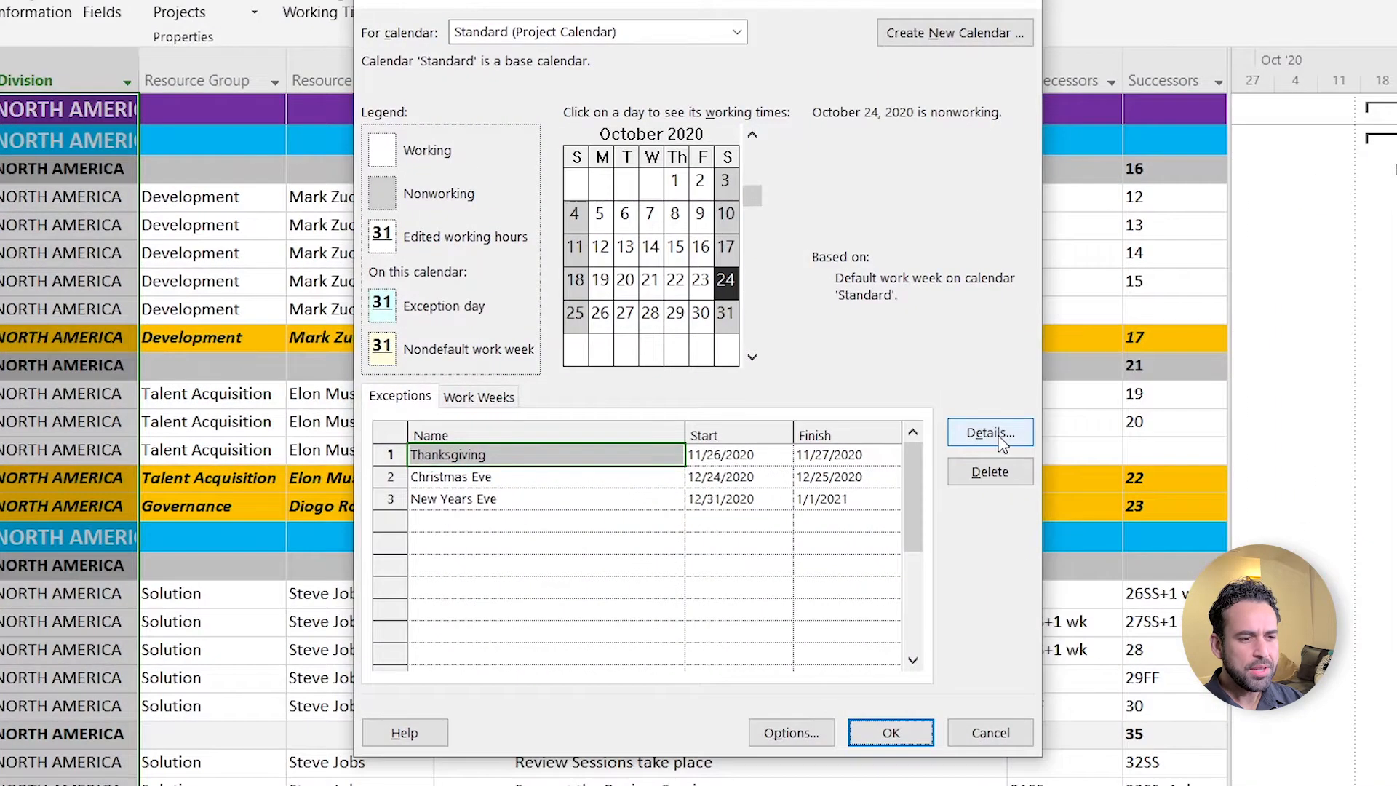
# - Review the Thanksgiving exception's details (Nonworking, daily, ending after 2 occurrences) and close them unchanged
pyautogui.click(1001, 440)
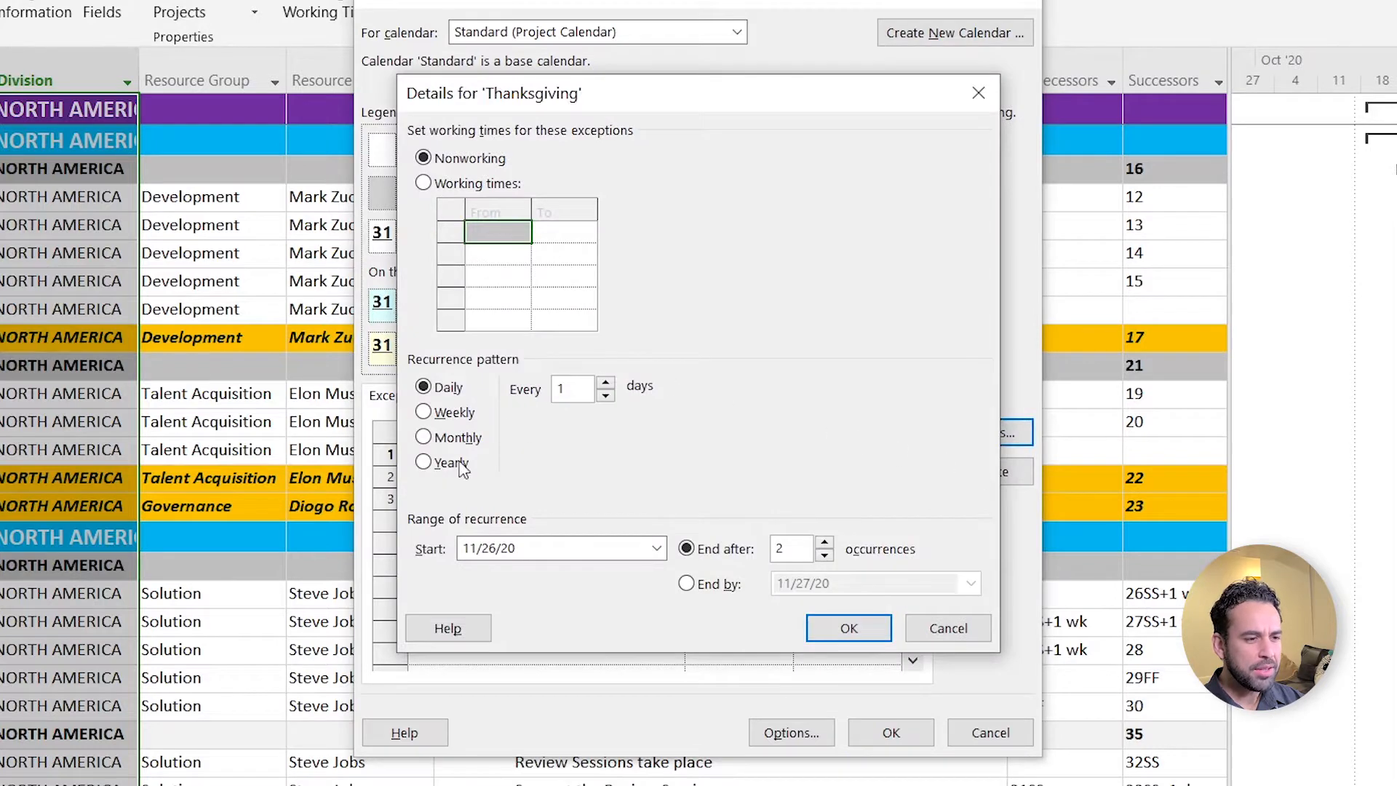
pyautogui.click(958, 630)
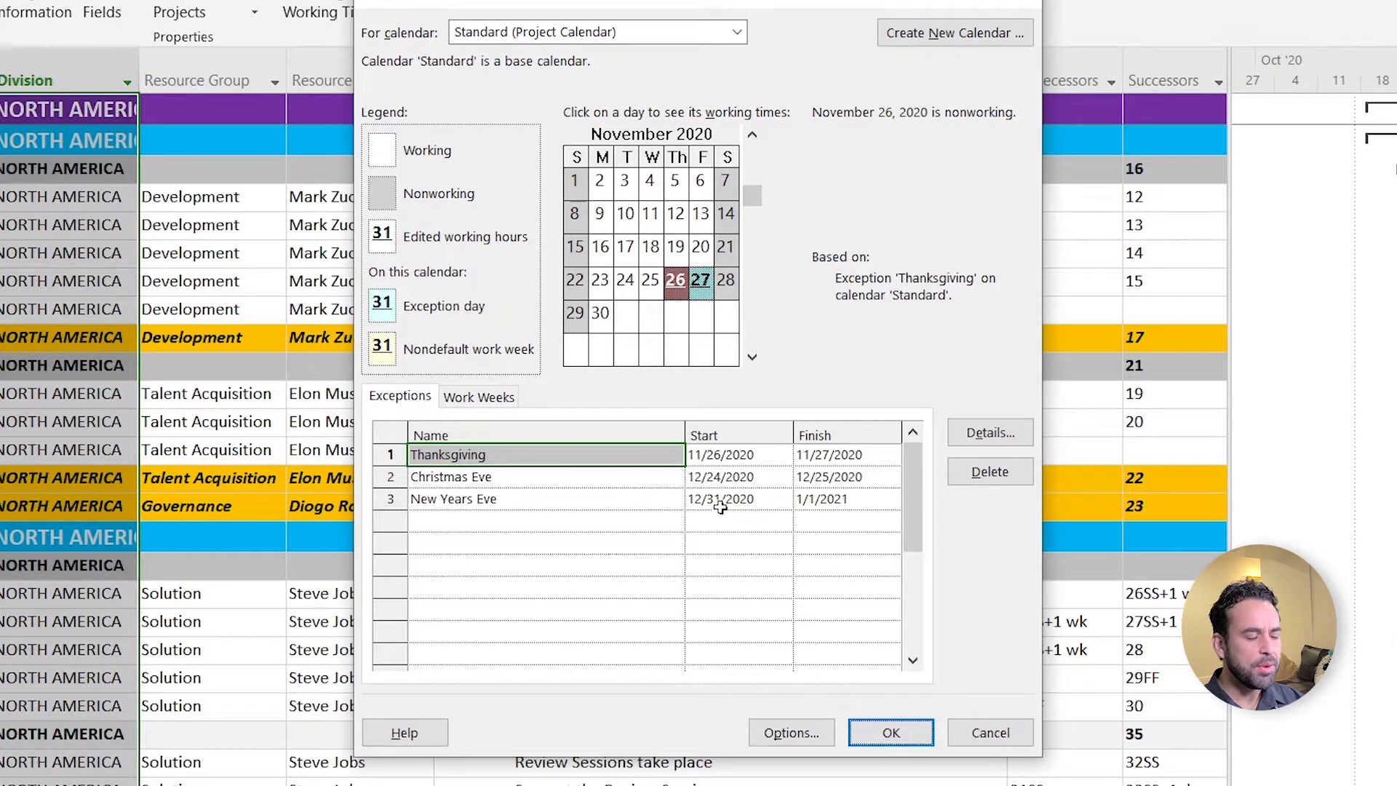
# - Open the [Default] work week details and step through Monday to Friday's working times
pyautogui.click(494, 402)
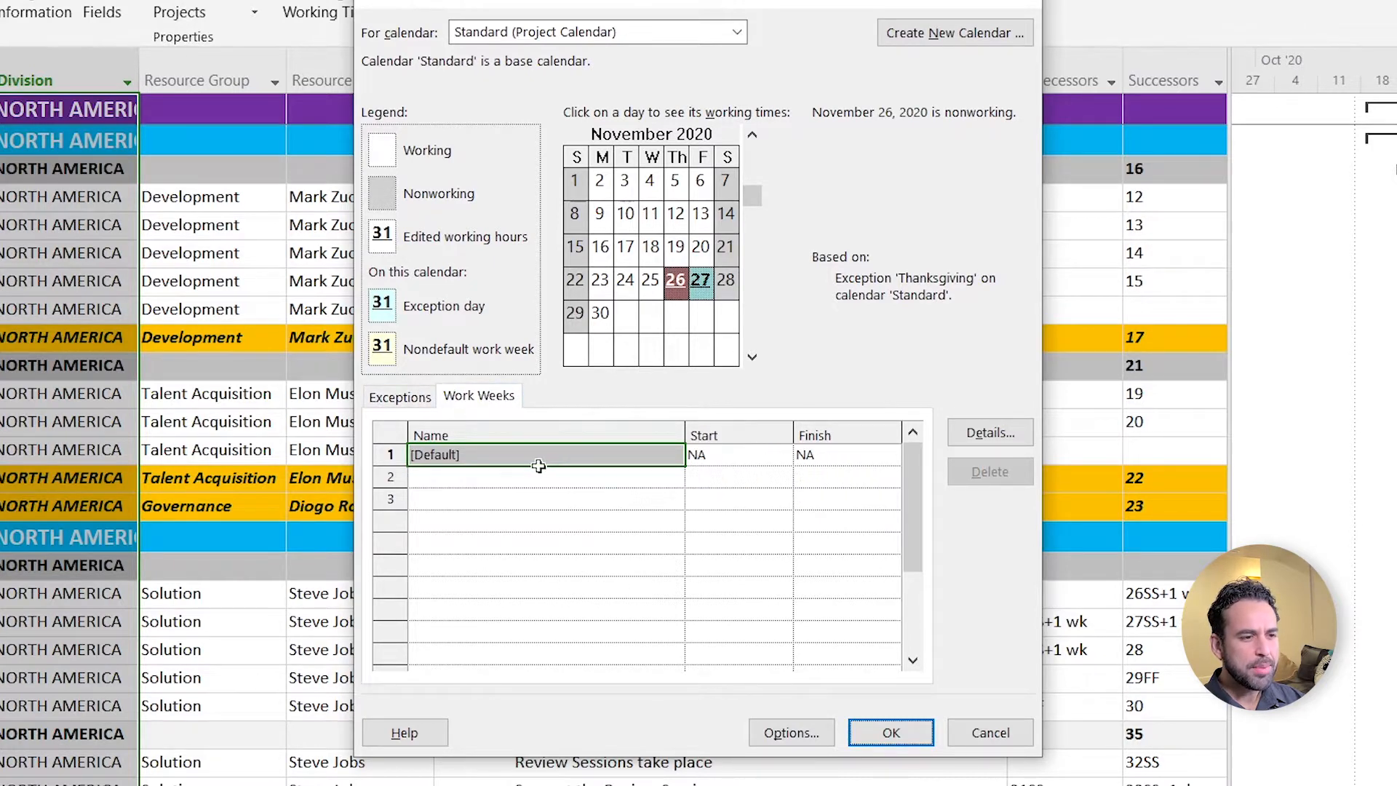
pyautogui.click(990, 433)
pyautogui.click(562, 325)
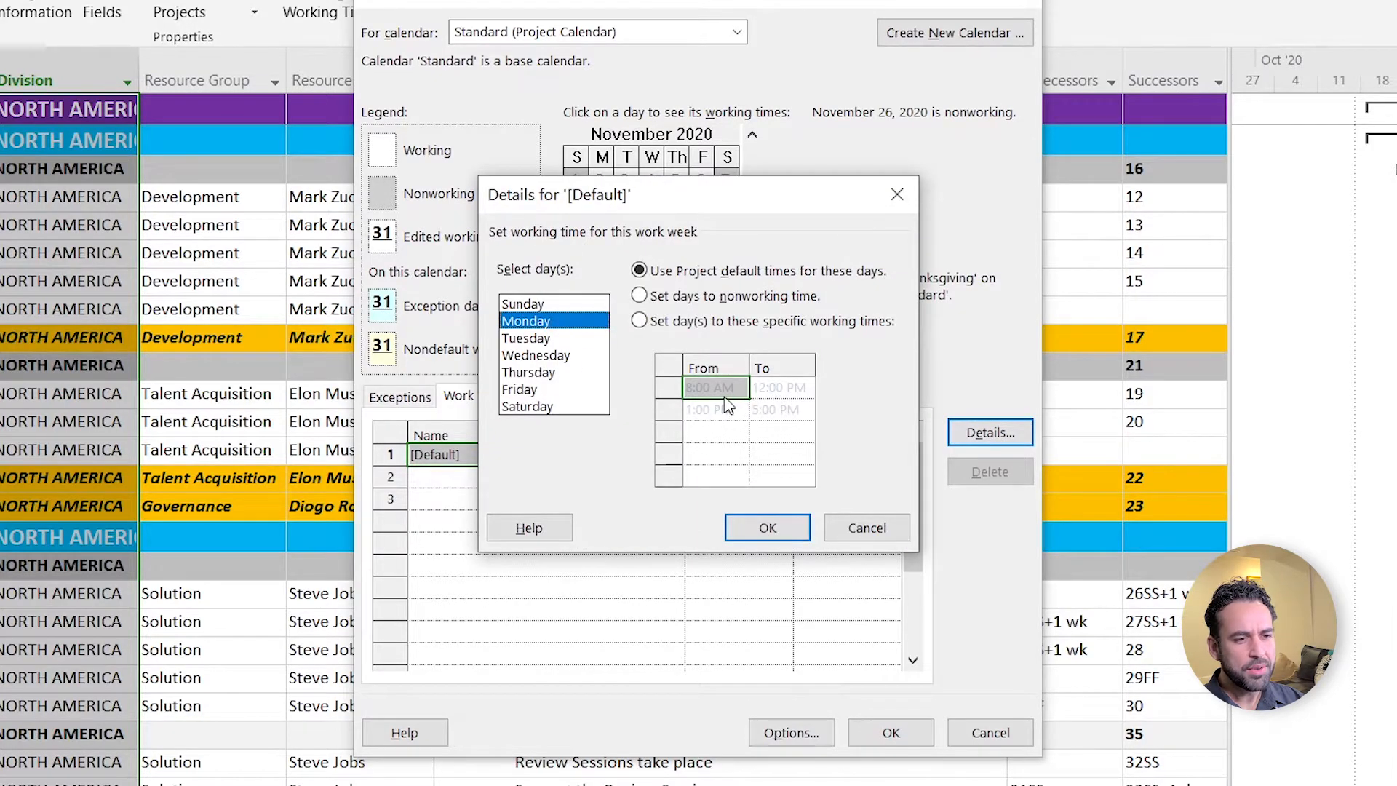
pyautogui.click(545, 342)
pyautogui.click(547, 355)
pyautogui.click(554, 372)
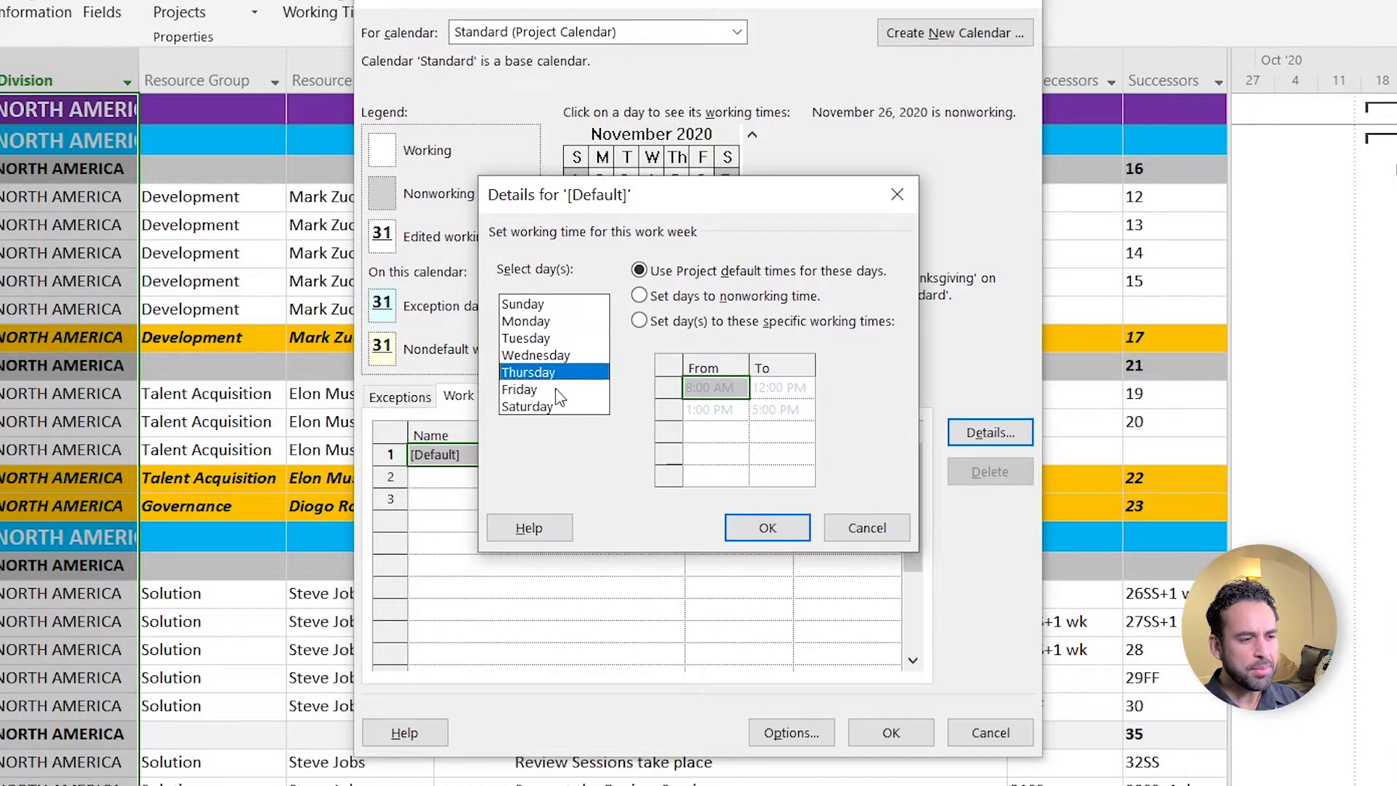
pyautogui.click(558, 390)
pyautogui.click(566, 321)
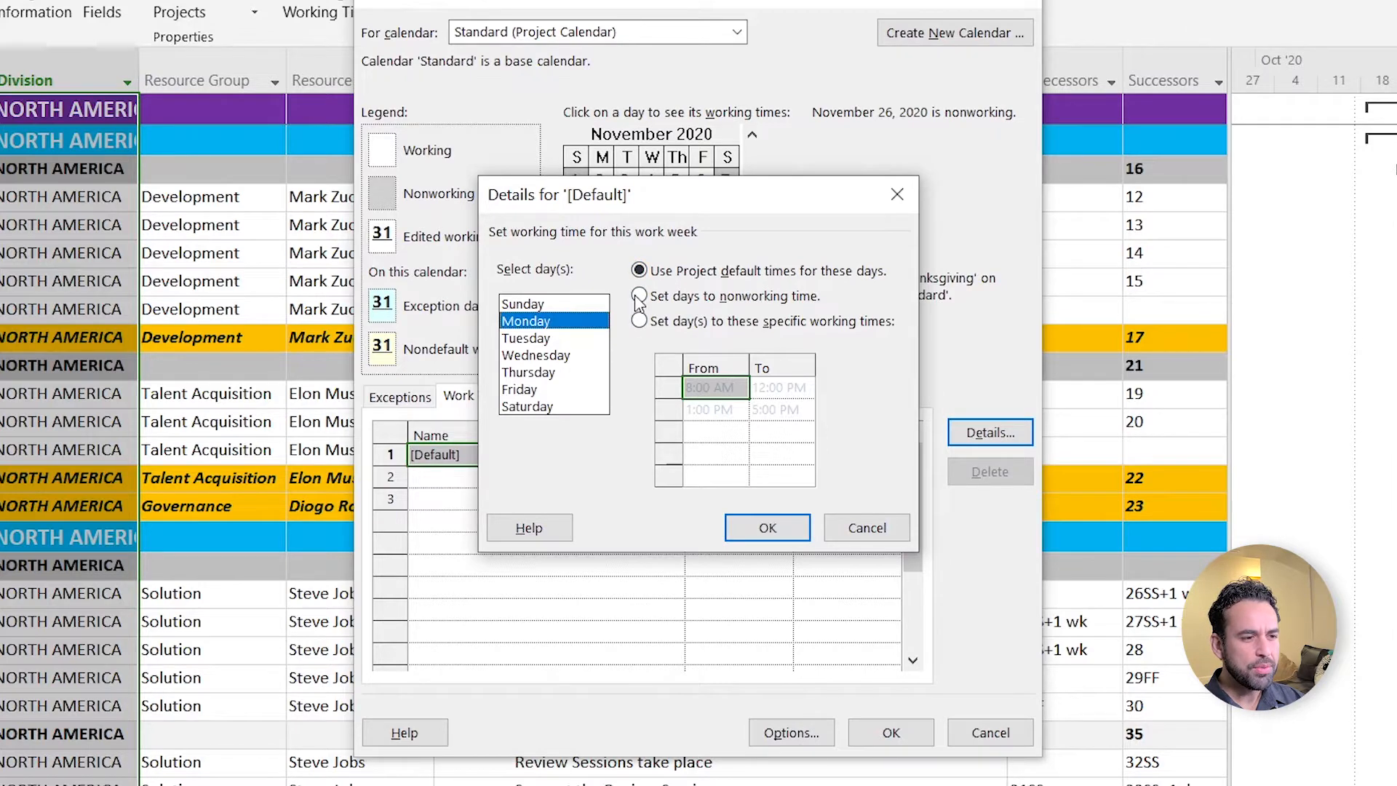
# - Try Monday as nonworking, then with specific times 09:00 to 17:00, and cancel unchanged
pyautogui.click(741, 301)
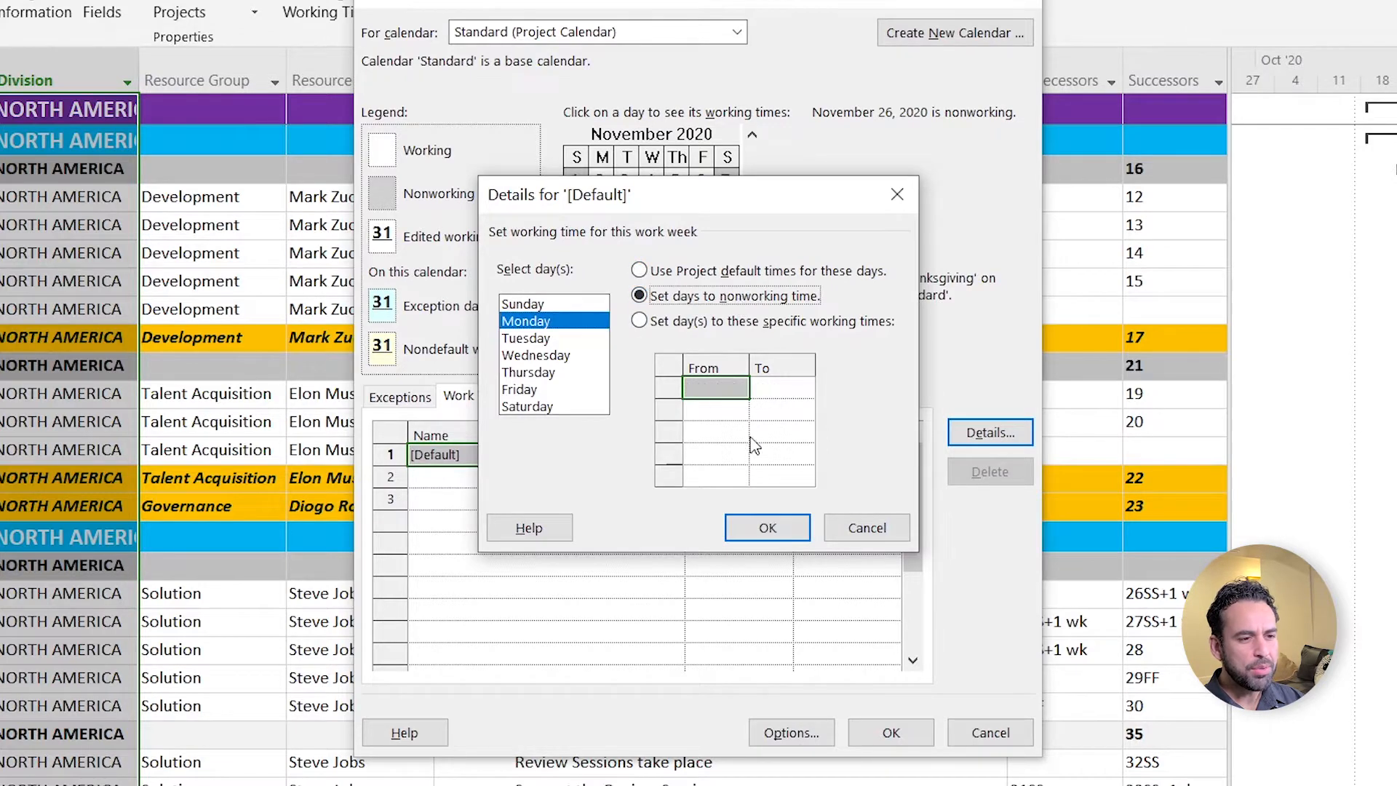
pyautogui.click(690, 328)
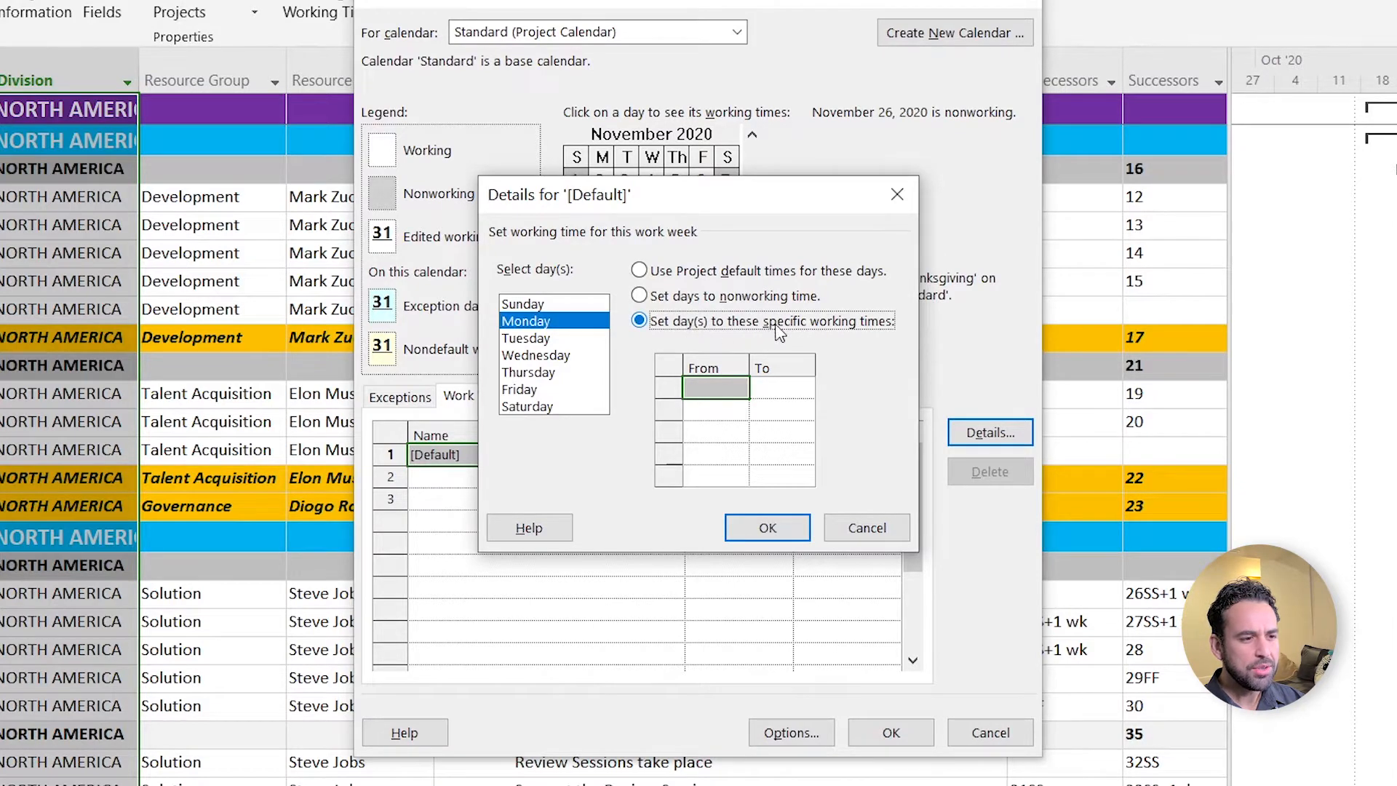
pyautogui.click(746, 391)
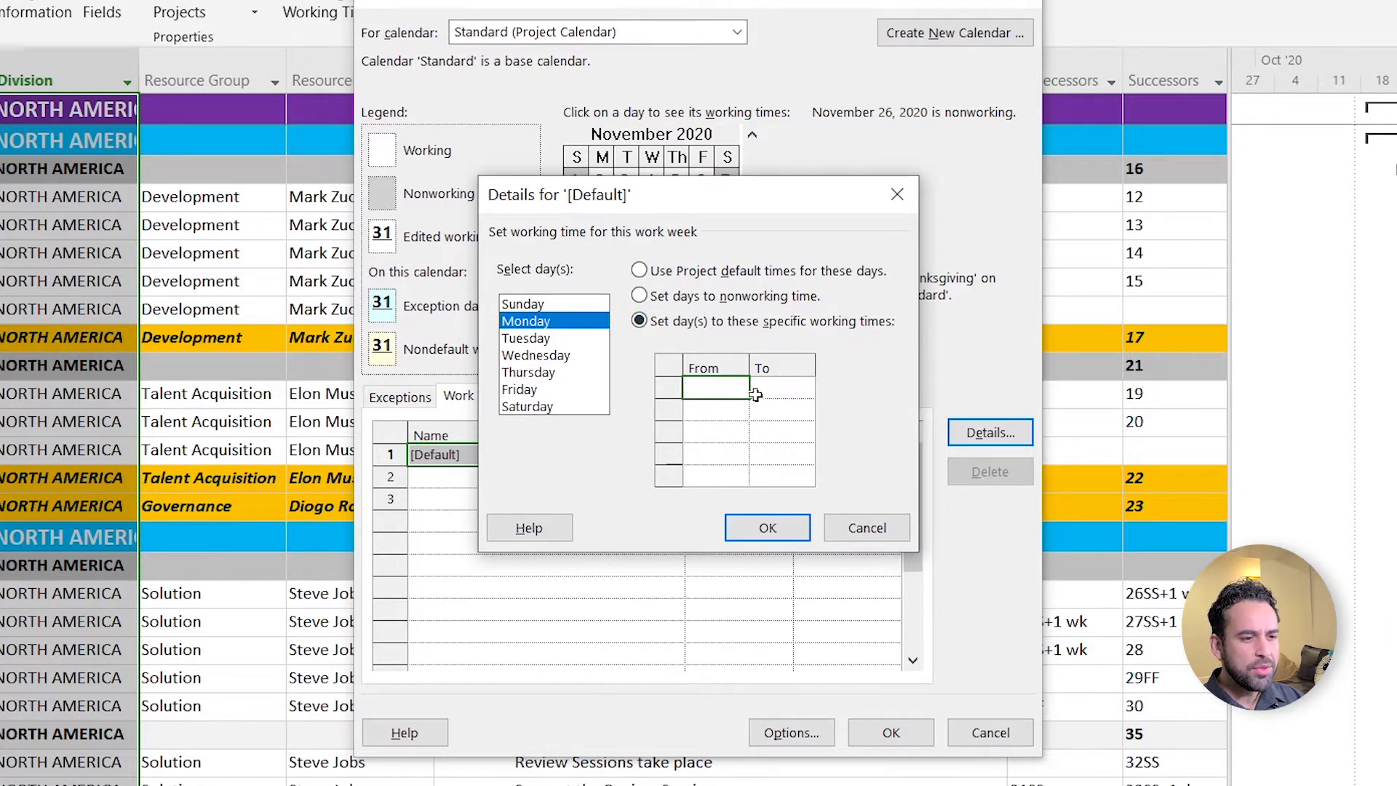
pyautogui.write('09:00')
pyautogui.click(780, 386)
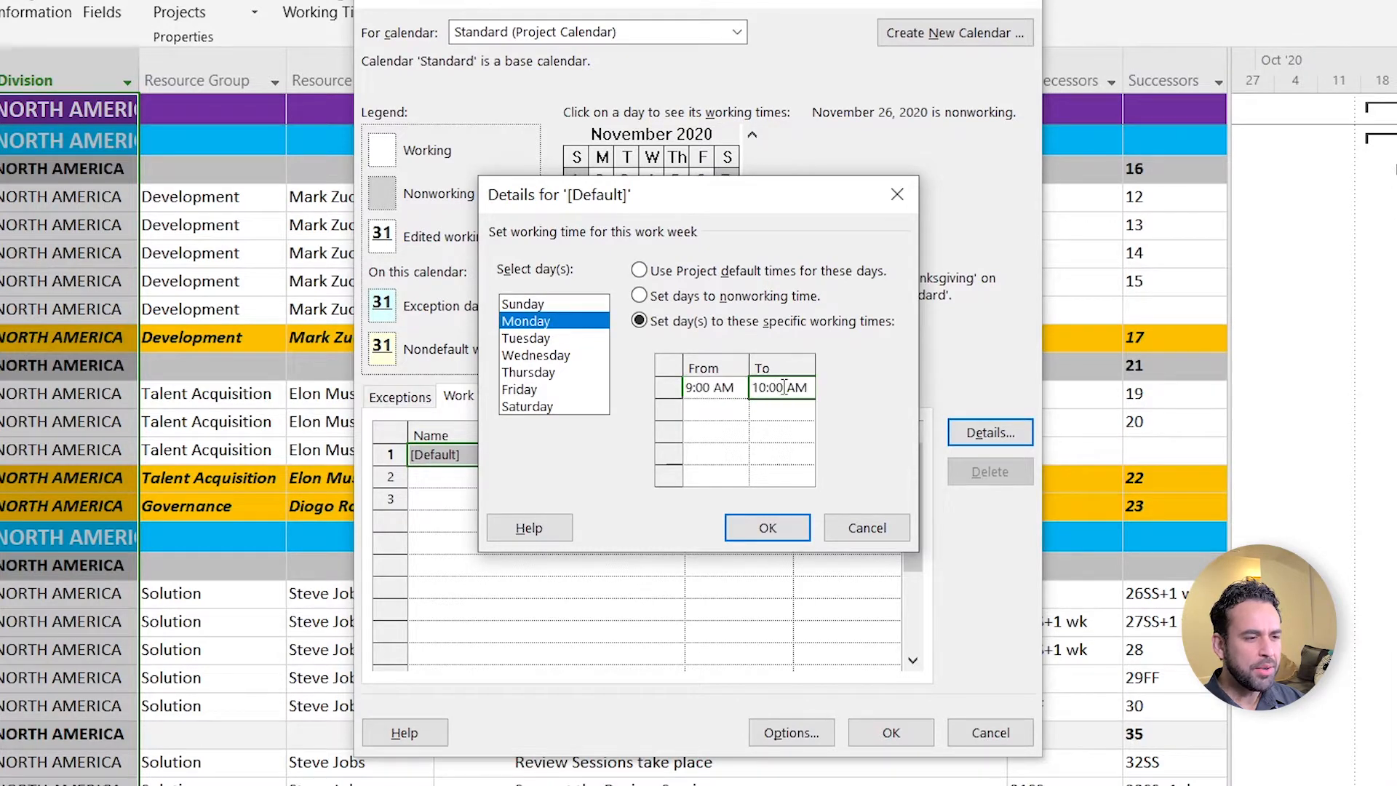
pyautogui.write('17')
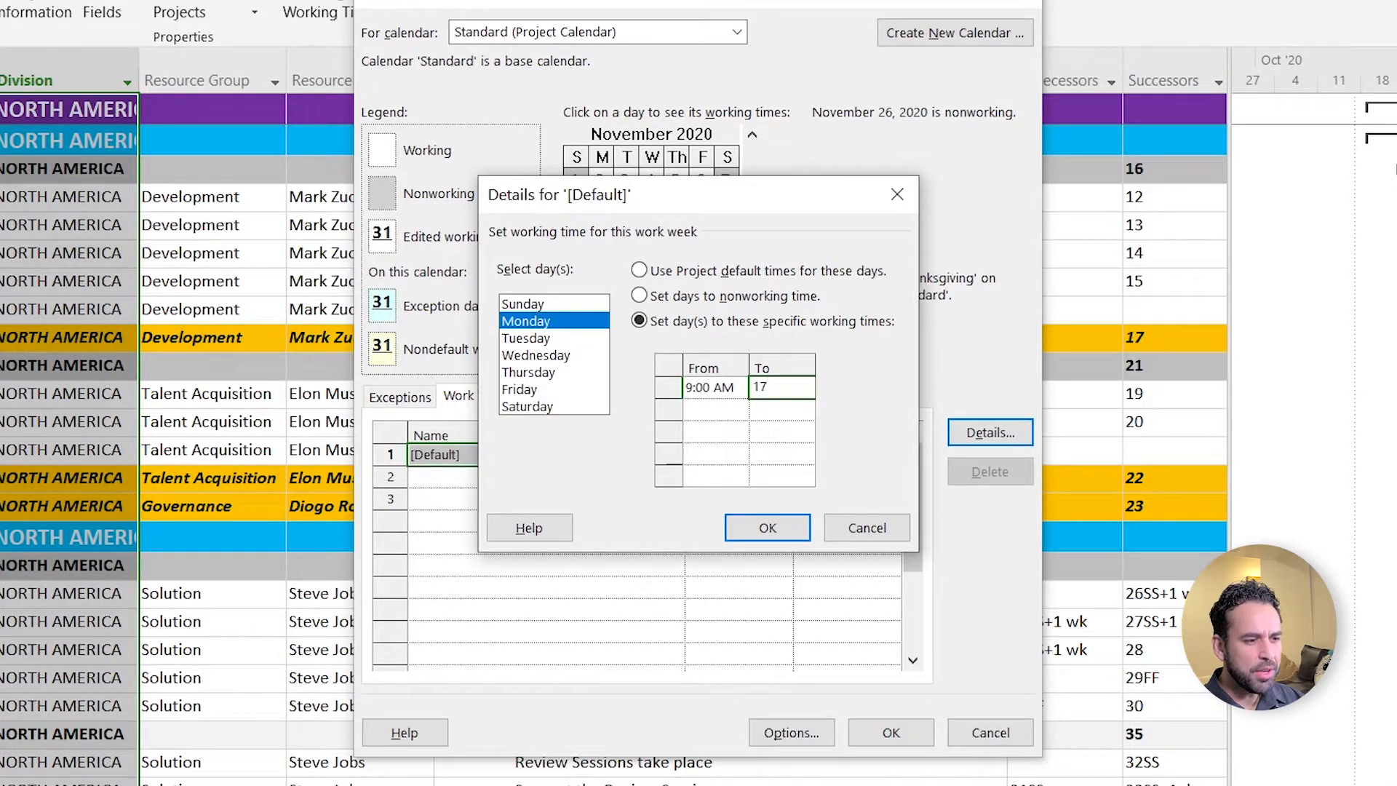
pyautogui.write(':00')
pyautogui.click(700, 393)
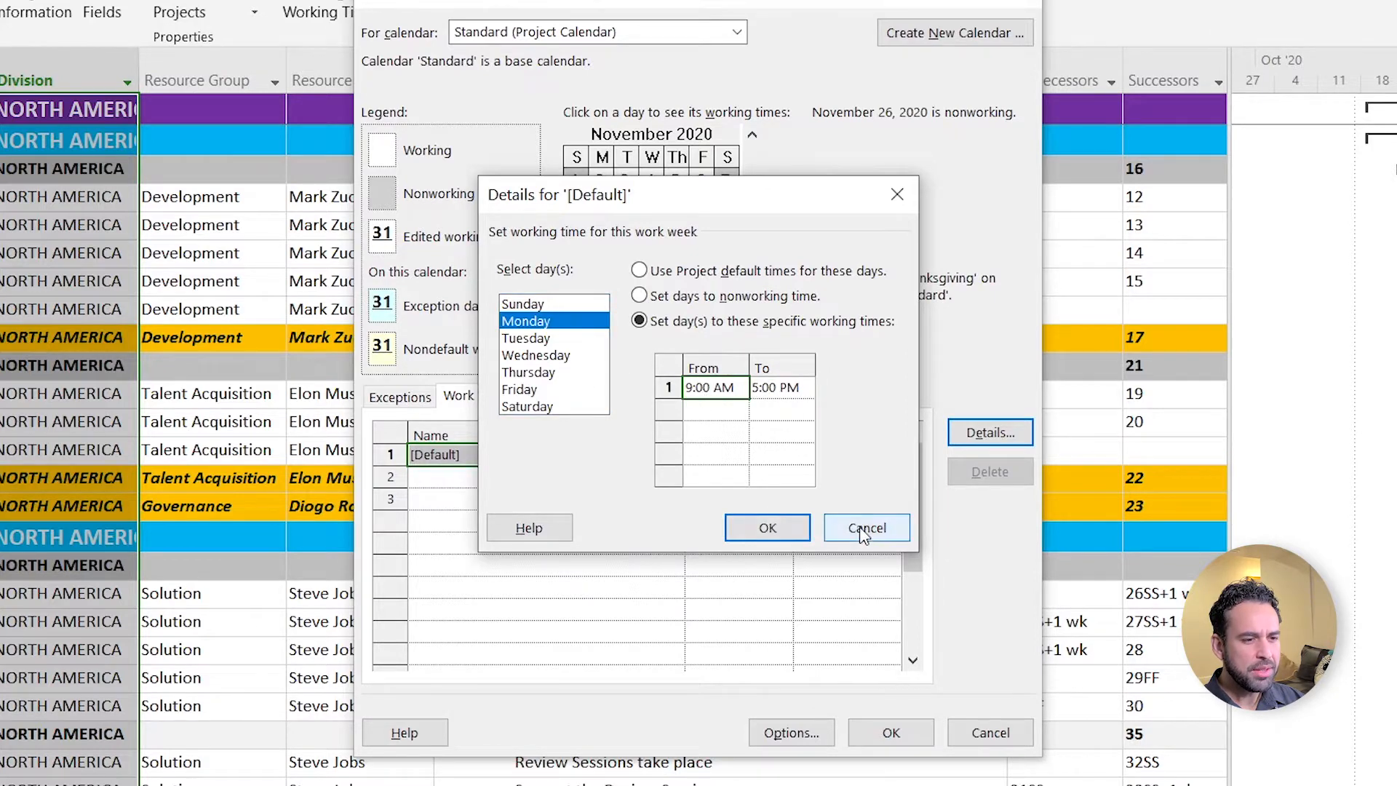
pyautogui.click(767, 527)
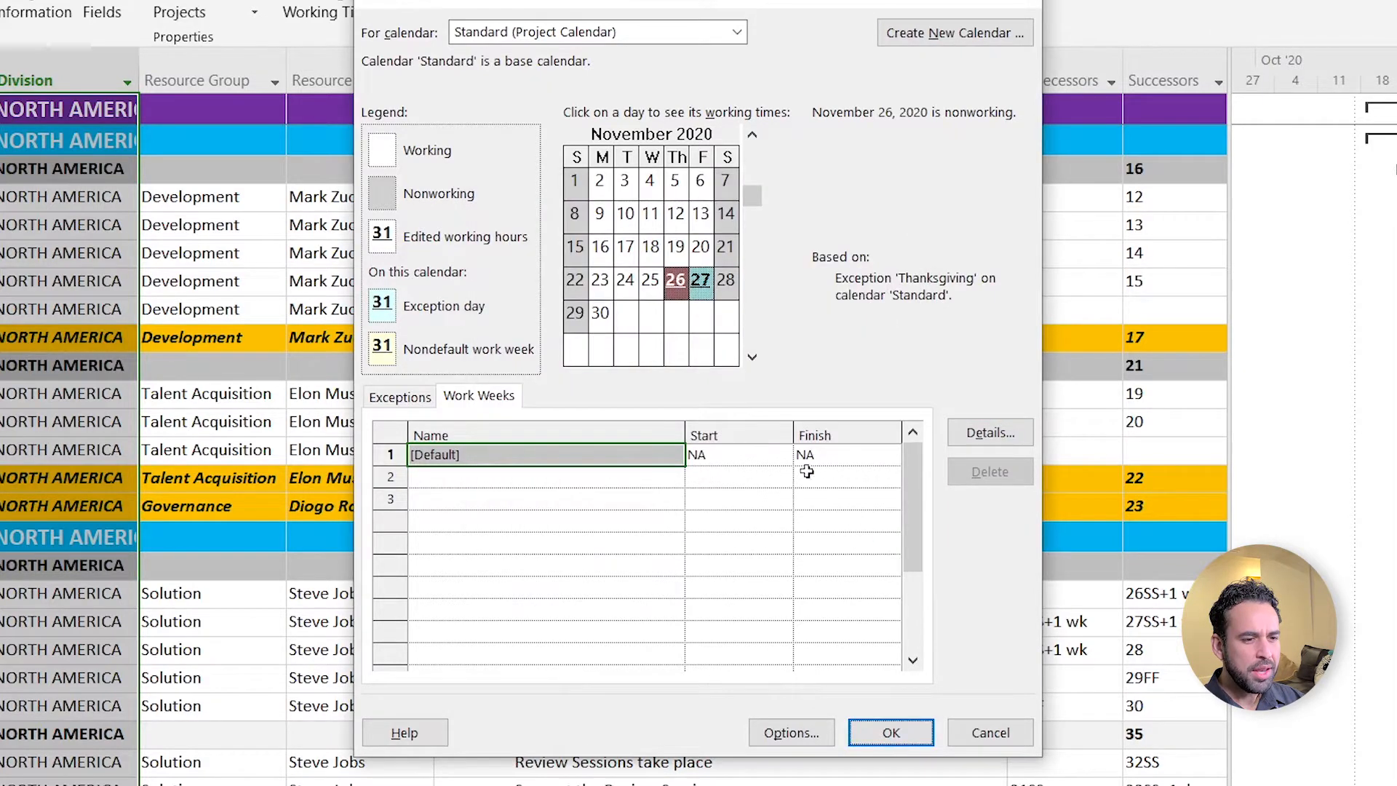
# - Start a new base calendar copied from Standard as 'Copy of Standard', then cancel it
pyautogui.click(946, 33)
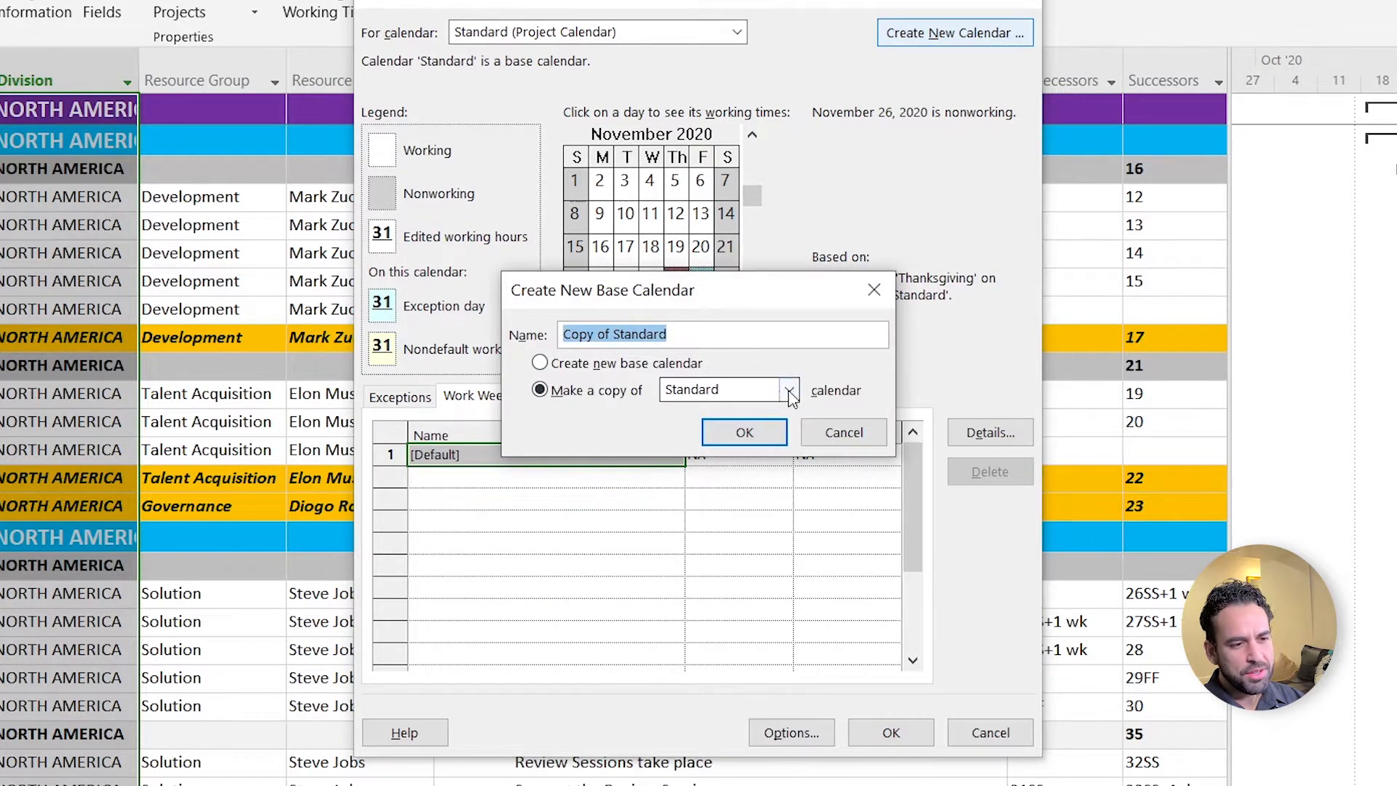
pyautogui.click(717, 390)
pyautogui.click(861, 375)
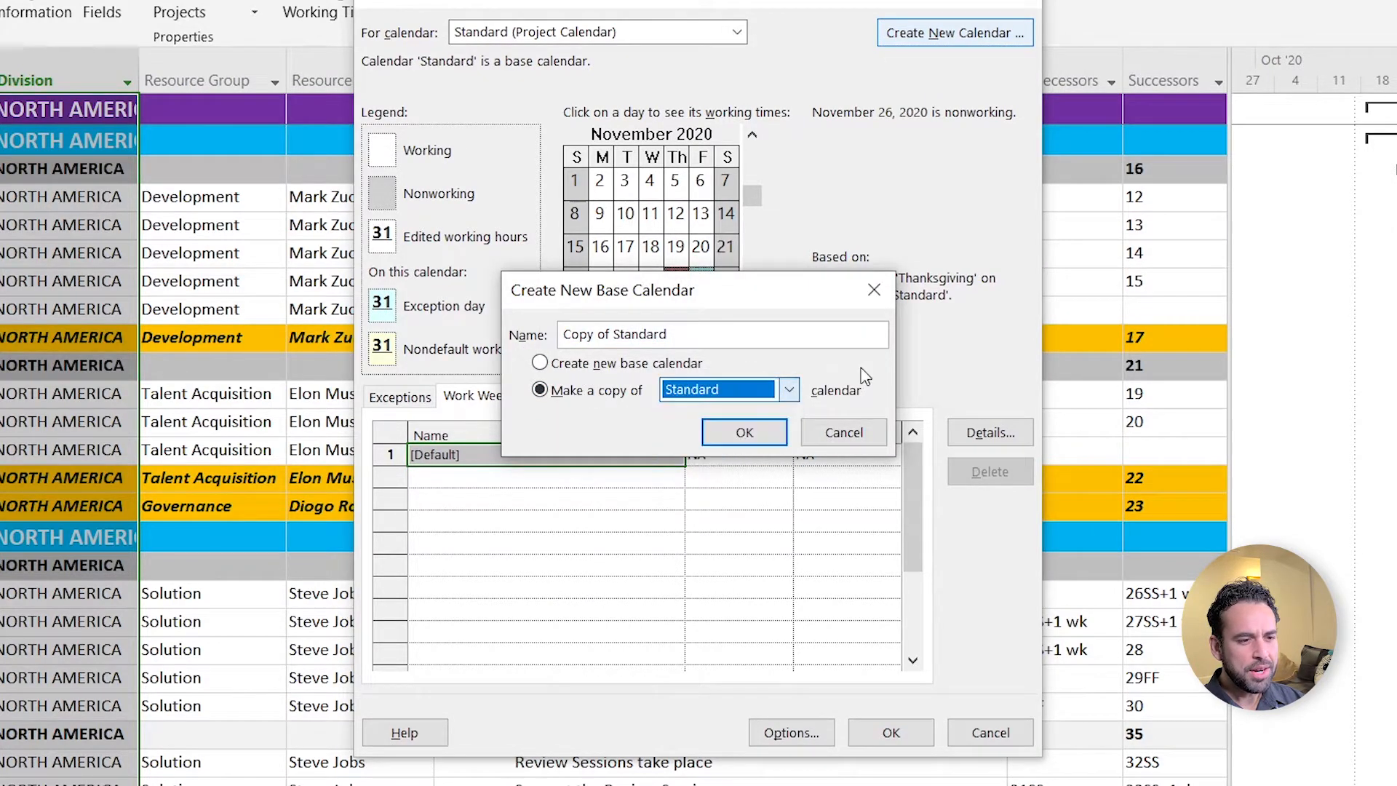
pyautogui.moveTo(672, 337); pyautogui.dragTo(511, 357)
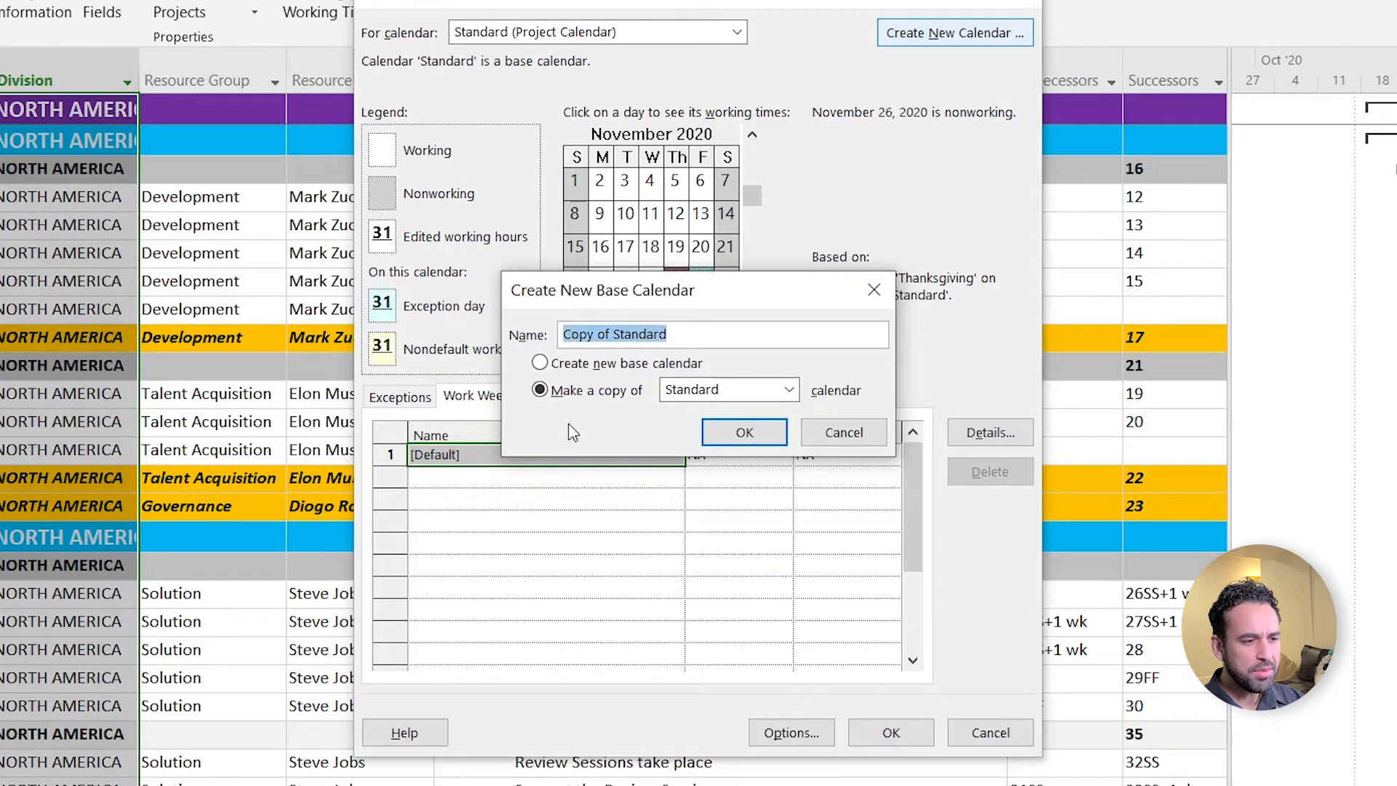
pyautogui.click(808, 433)
# - Review the calendar list and a resource's own calendar, leaving its base calendar as Standard
pyautogui.click(589, 32)
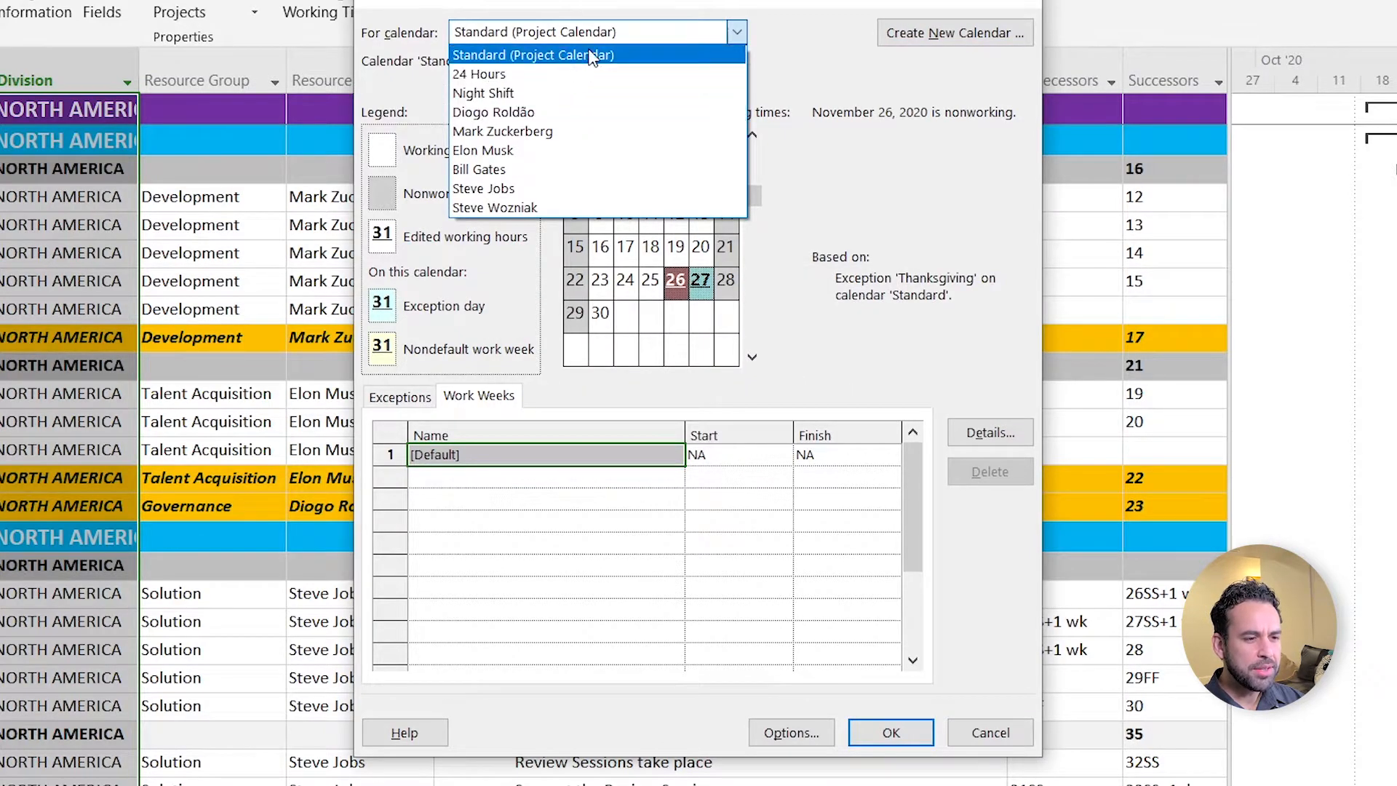
pyautogui.click(640, 56)
pyautogui.click(737, 32)
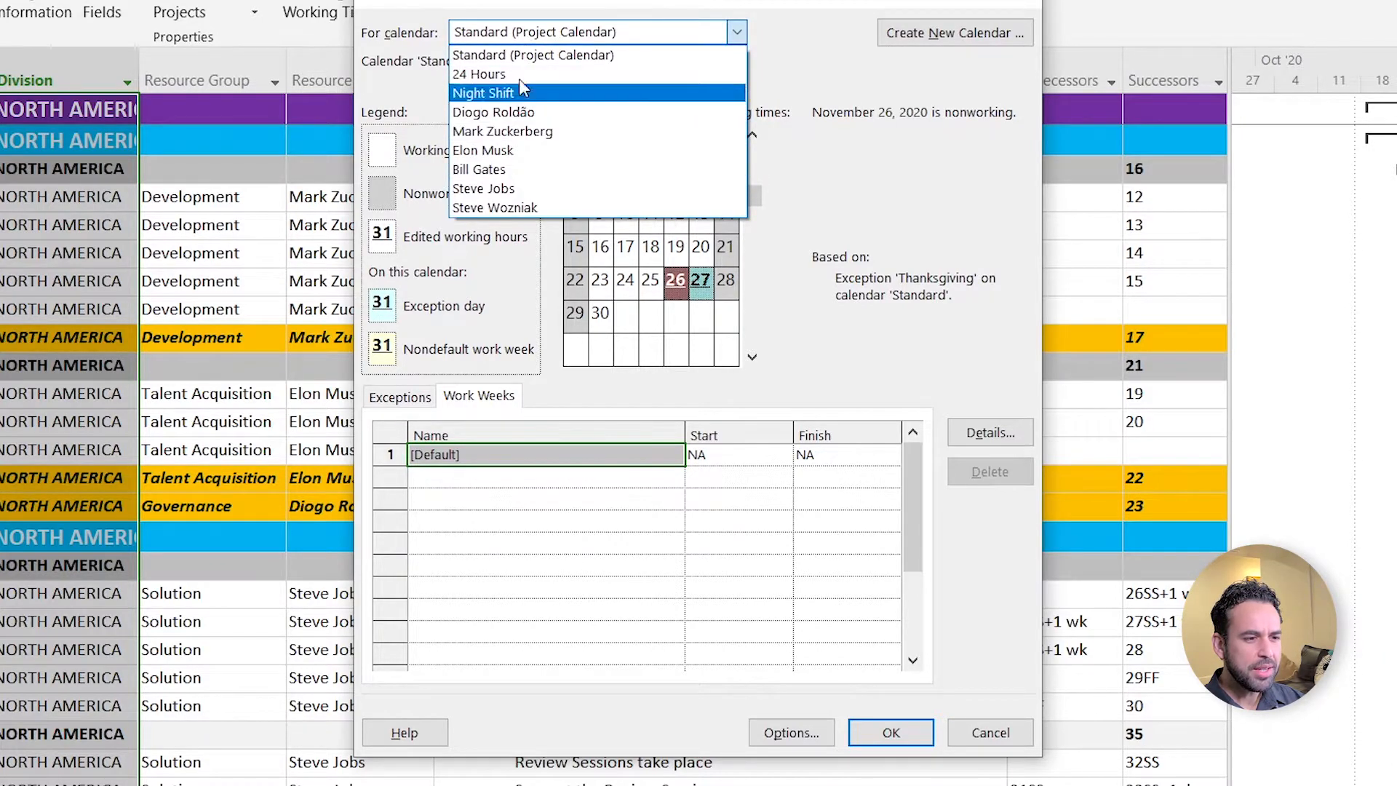
pyautogui.click(524, 112)
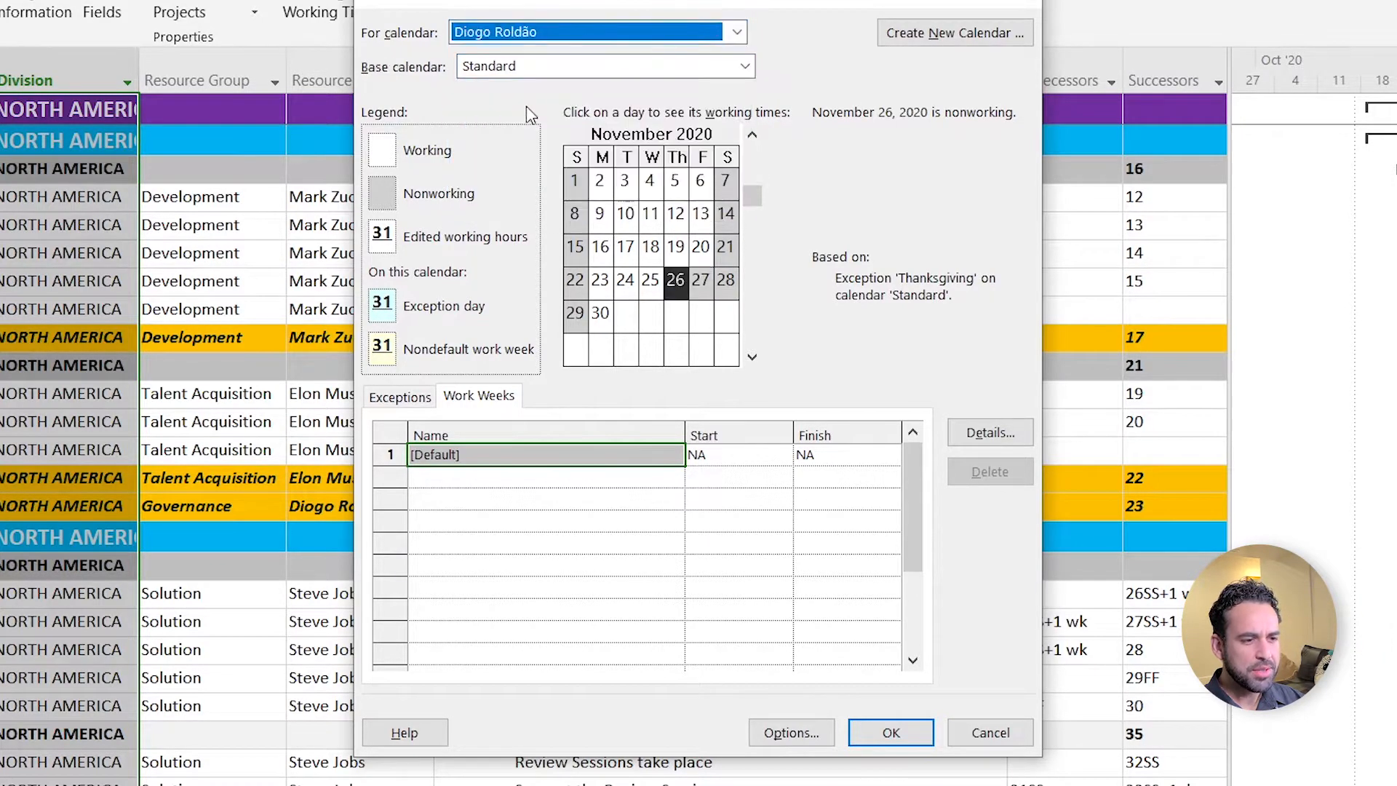
pyautogui.click(695, 69)
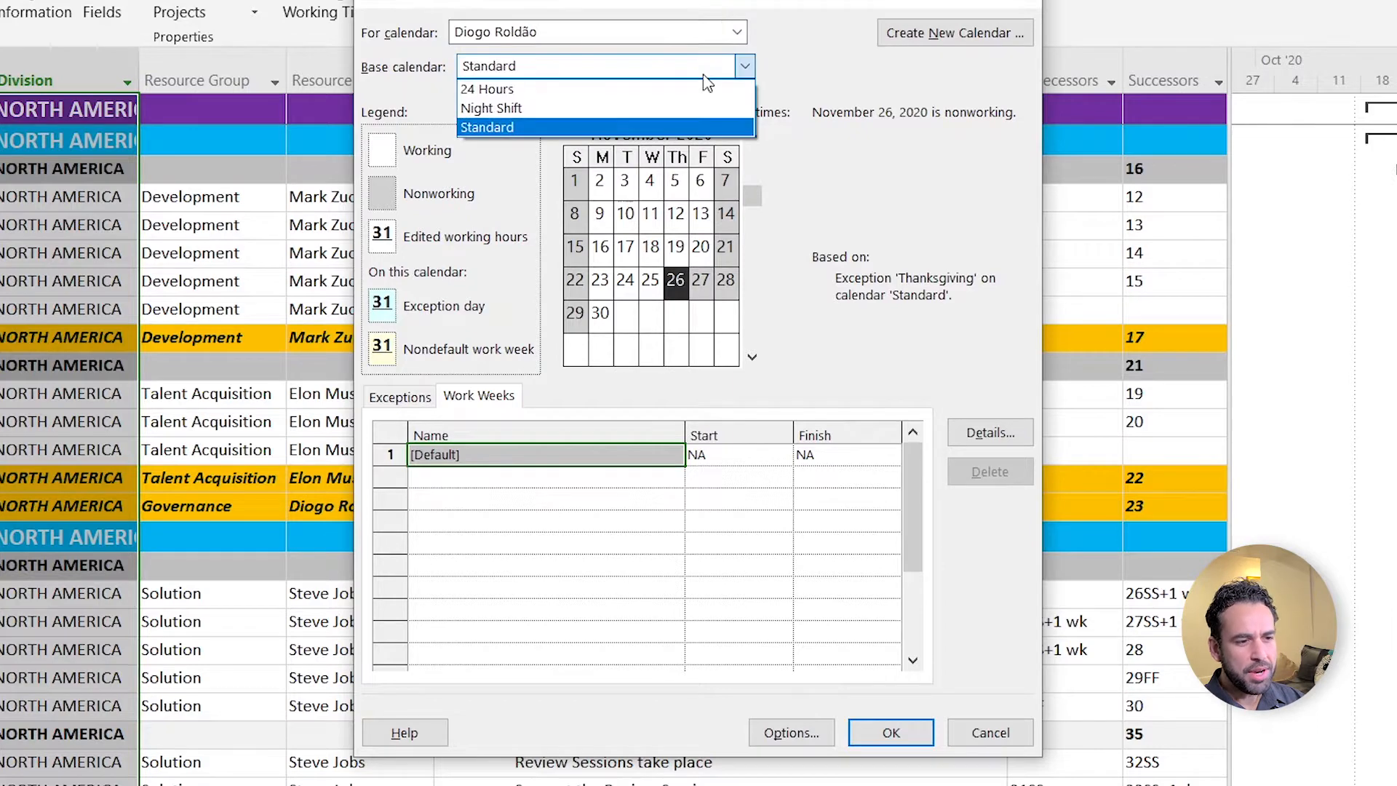
pyautogui.click(815, 60)
# - View another resource's calendar based on 24 Hours, then close Change Working Time without saving
pyautogui.click(737, 32)
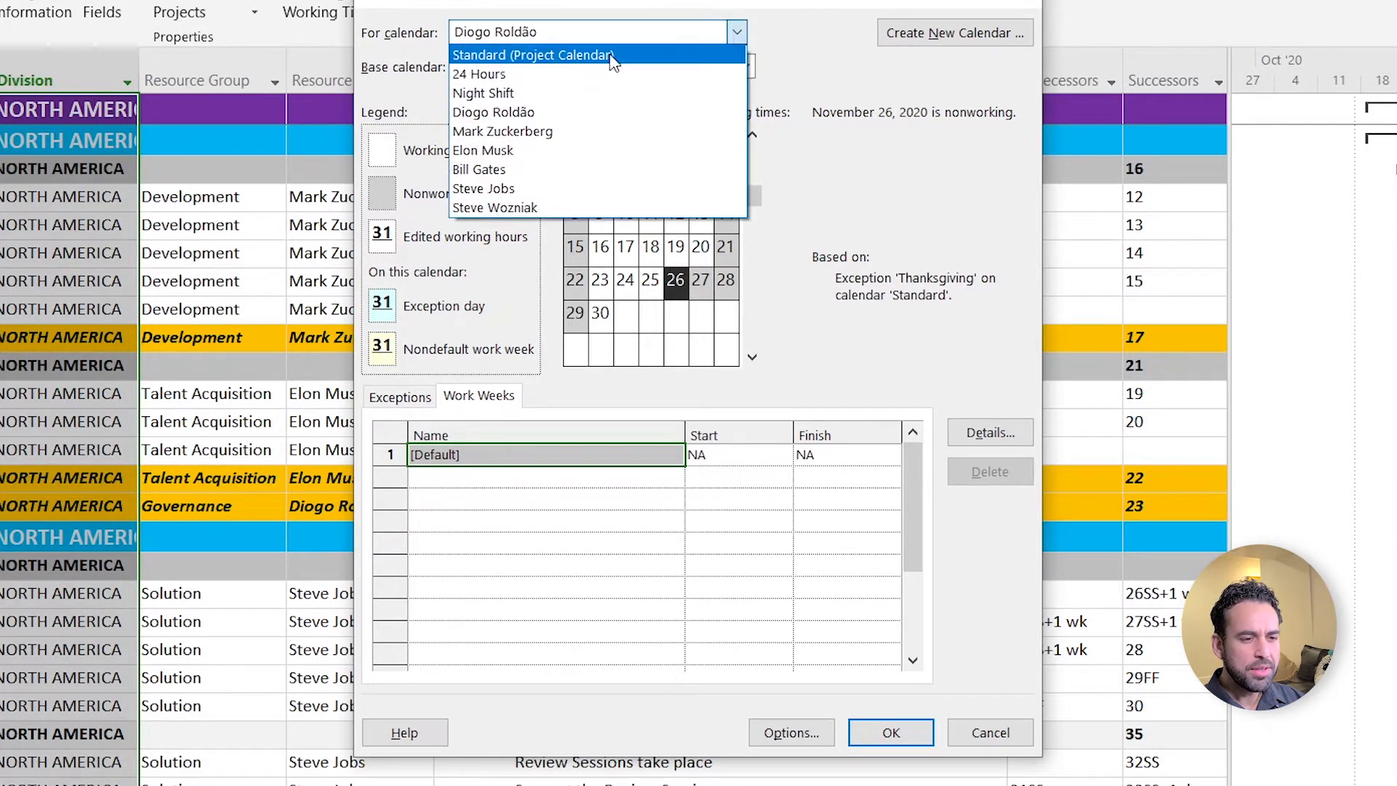
pyautogui.click(525, 151)
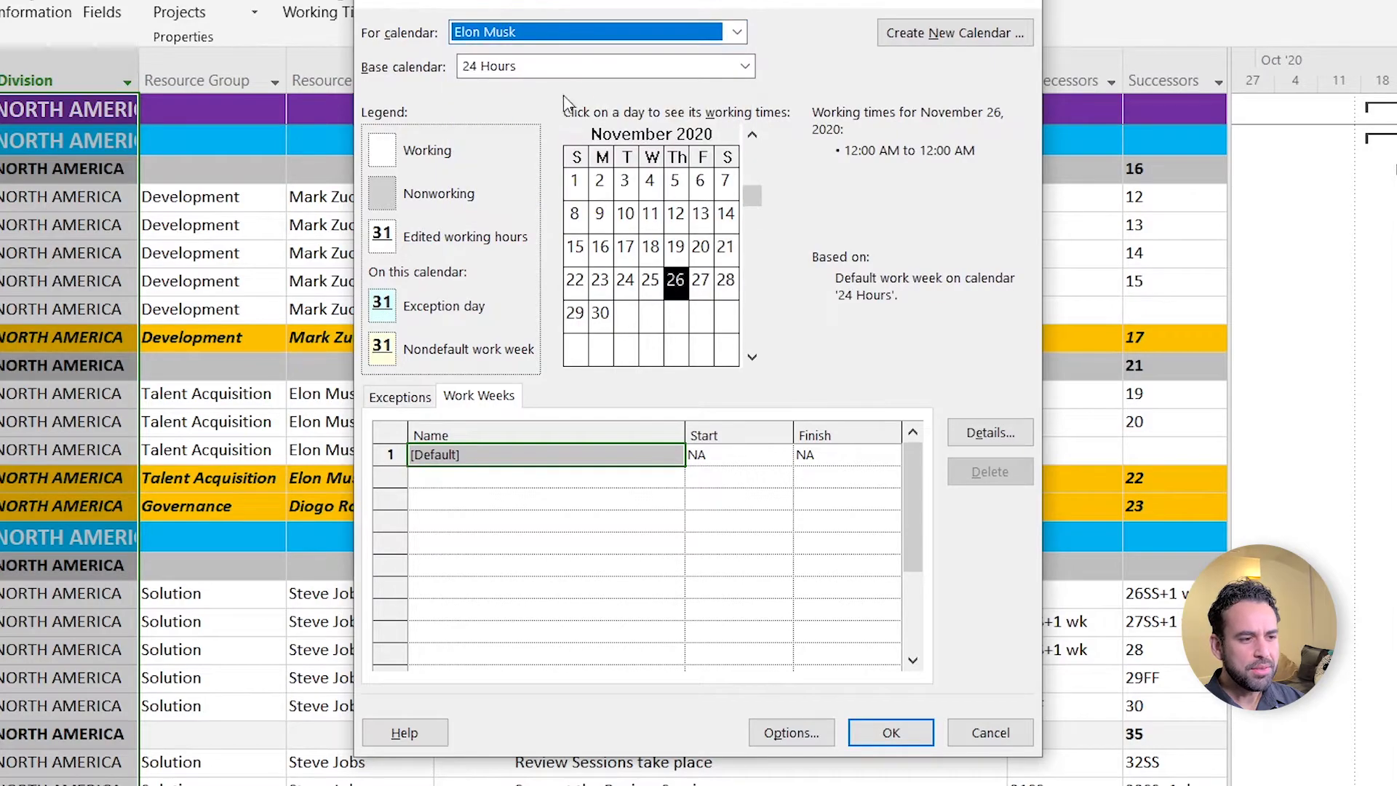
pyautogui.click(608, 67)
pyautogui.click(1003, 734)
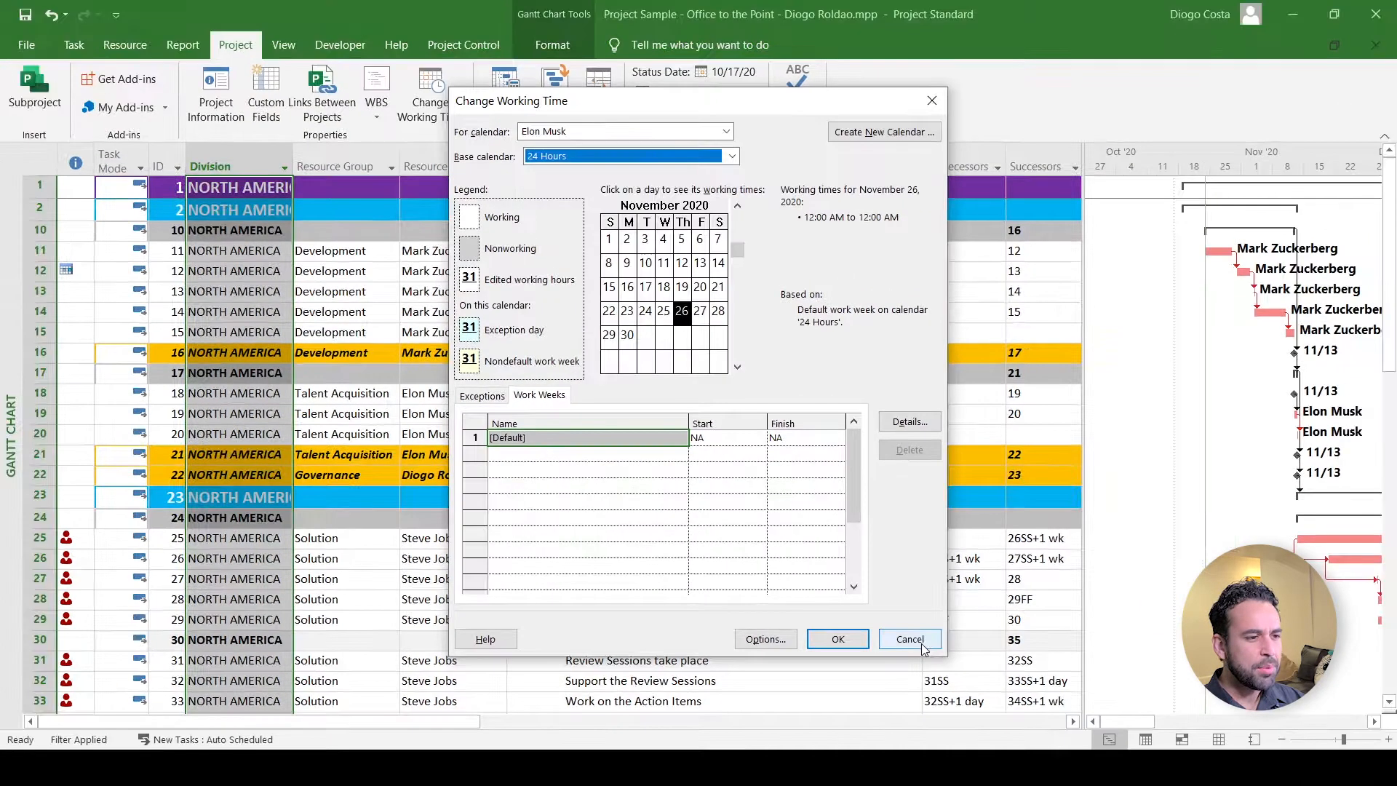
pyautogui.click(1002, 734)
# - Review Project Information (Standard calendar, start 10/17/20 9:00 AM), close it, and switch to Project Control
pyautogui.click(216, 106)
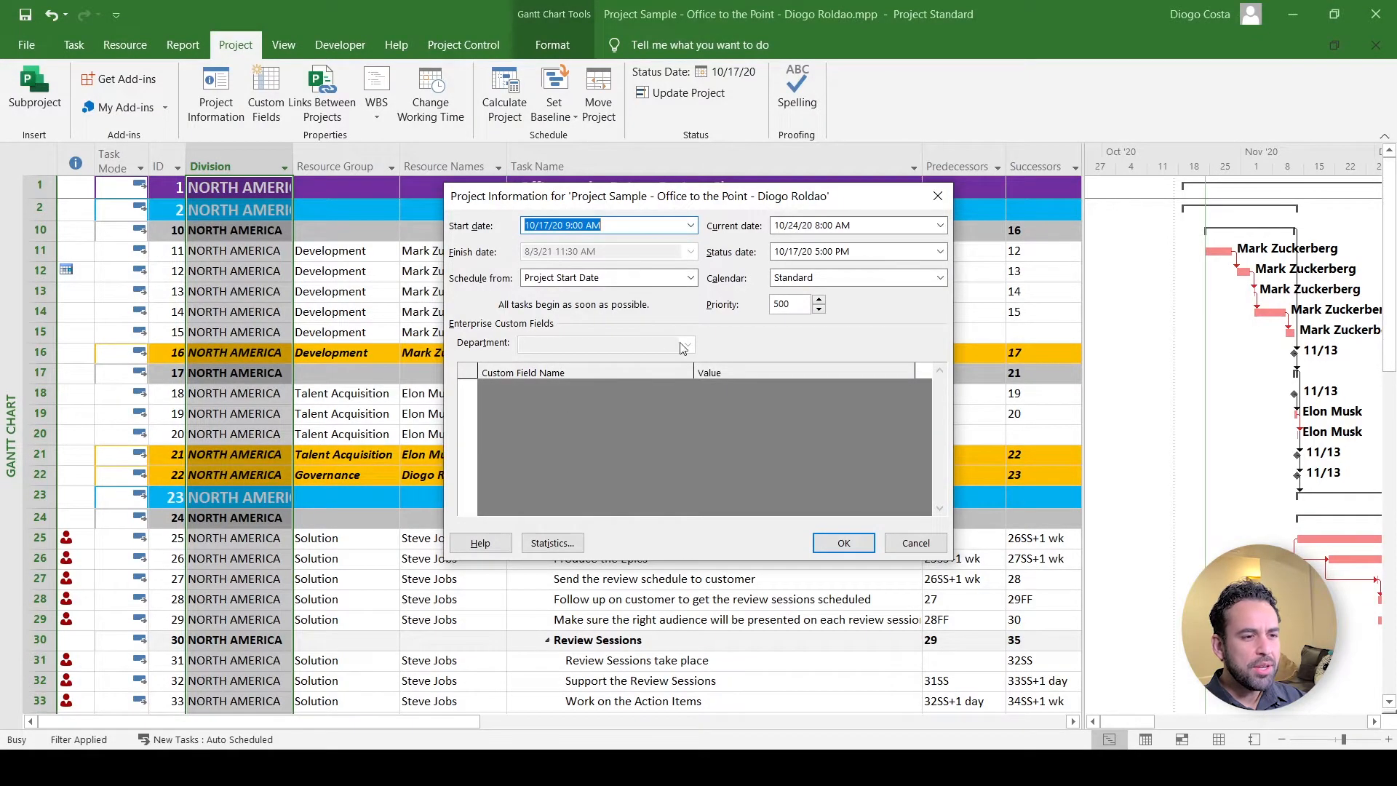
pyautogui.click(917, 543)
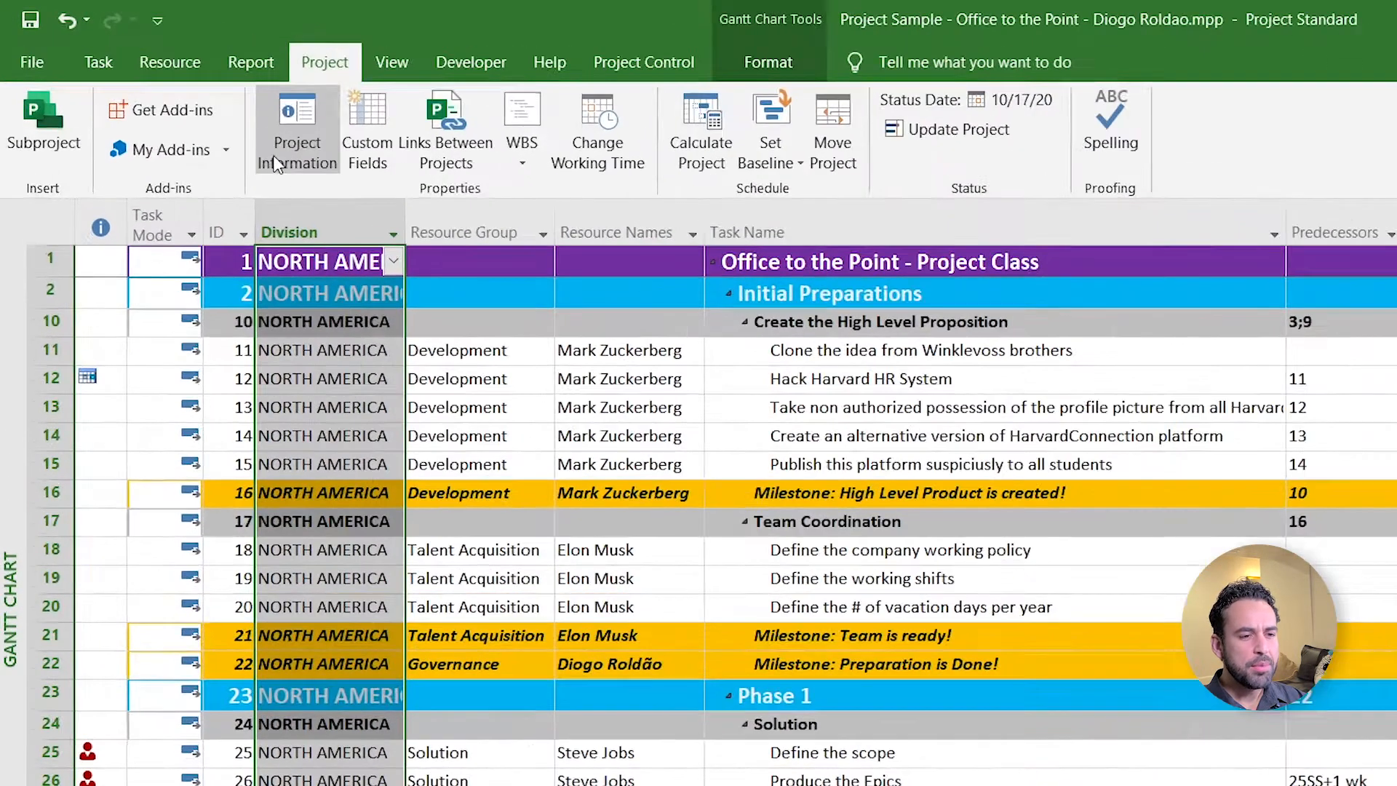
pyautogui.click(661, 62)
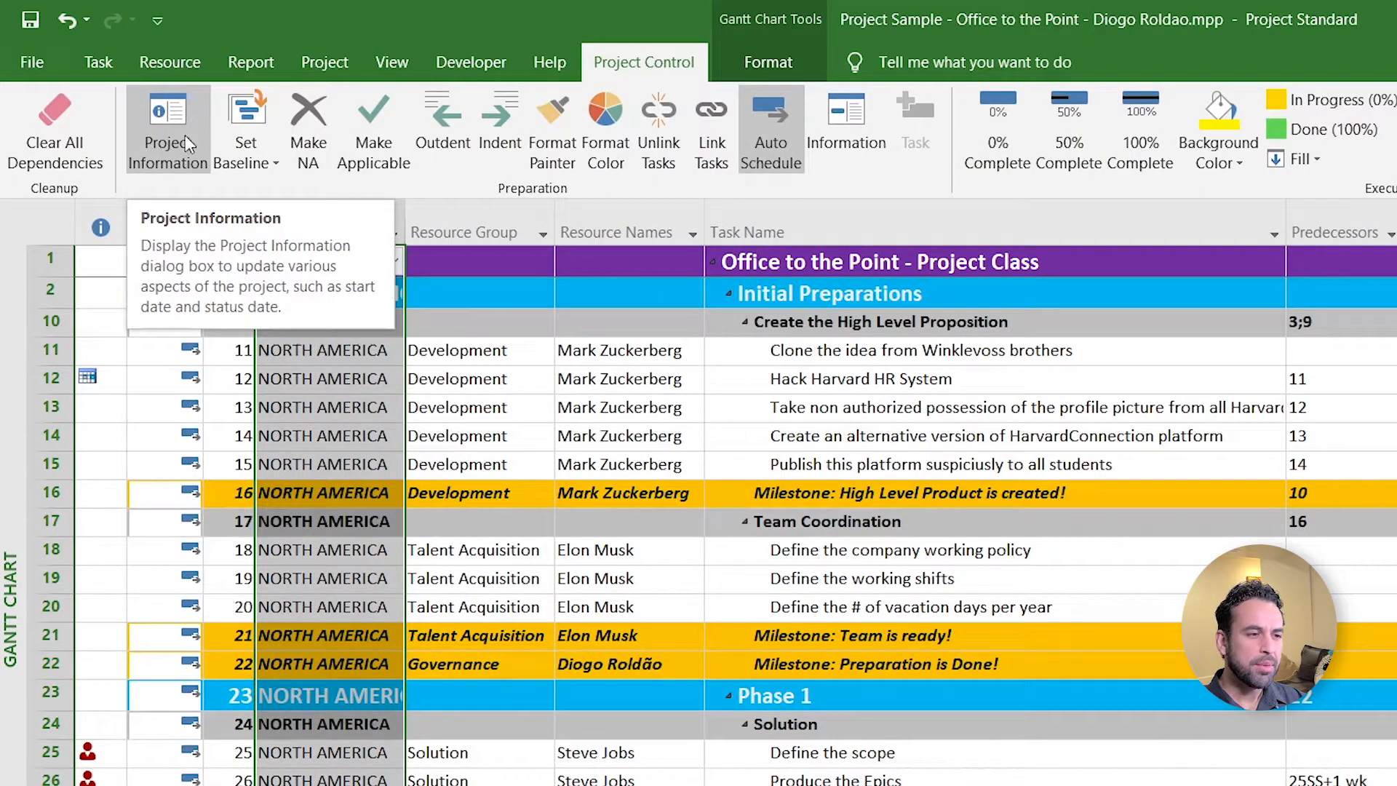
# - Reopen Project Information and select the 8:00 AM time in the Current date field
pyautogui.click(160, 150)
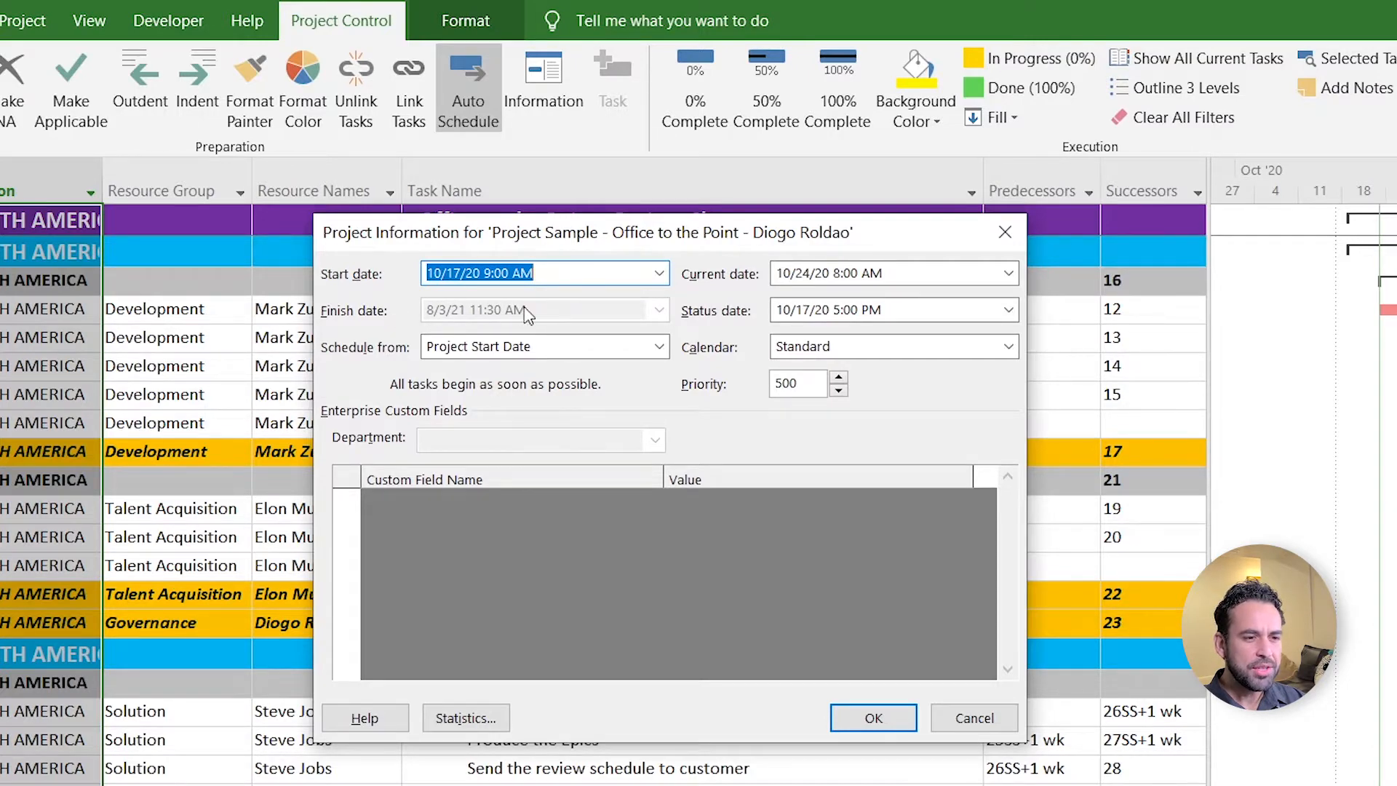
pyautogui.moveTo(885, 273); pyautogui.dragTo(834, 272)
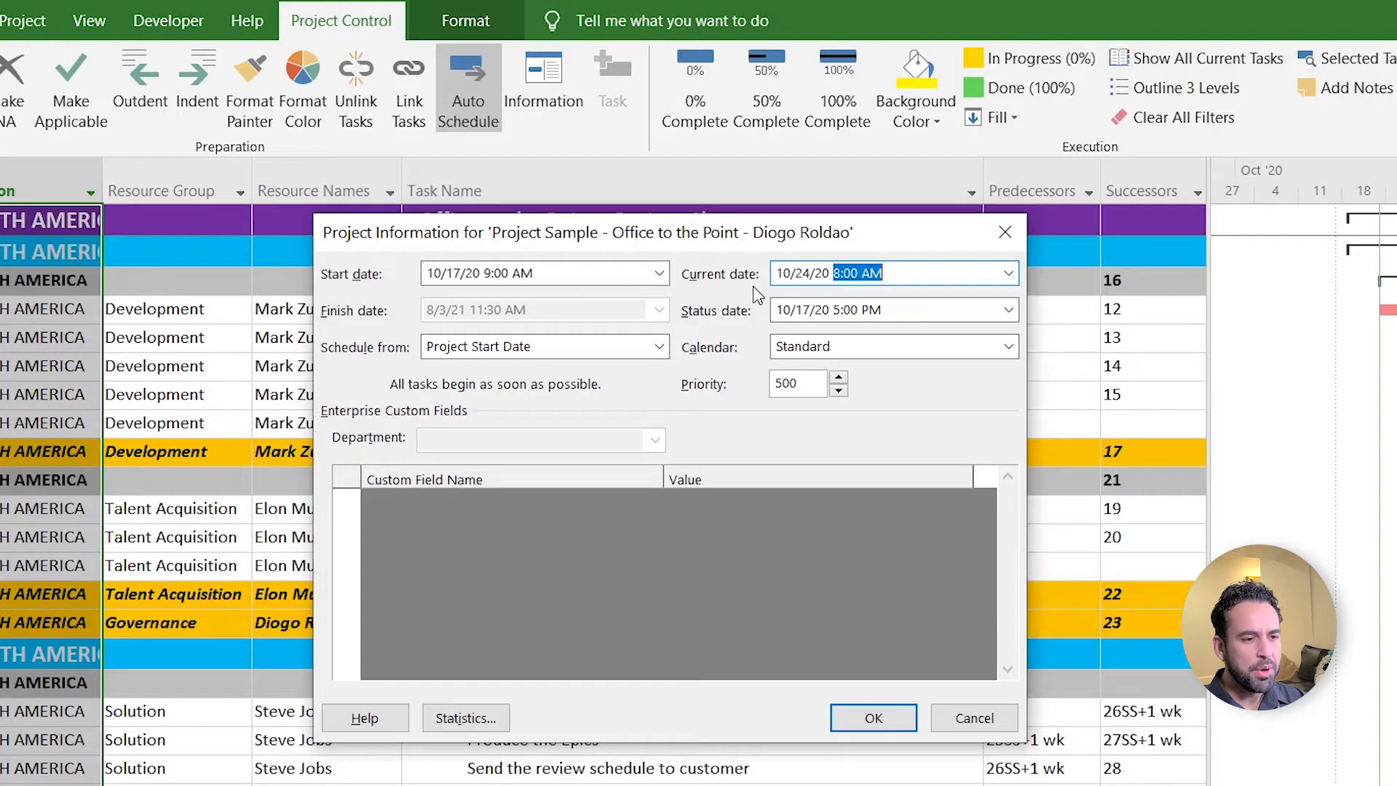
# - Replace the status date with NA, then move on and select the priority value 500
pyautogui.press('Tab')
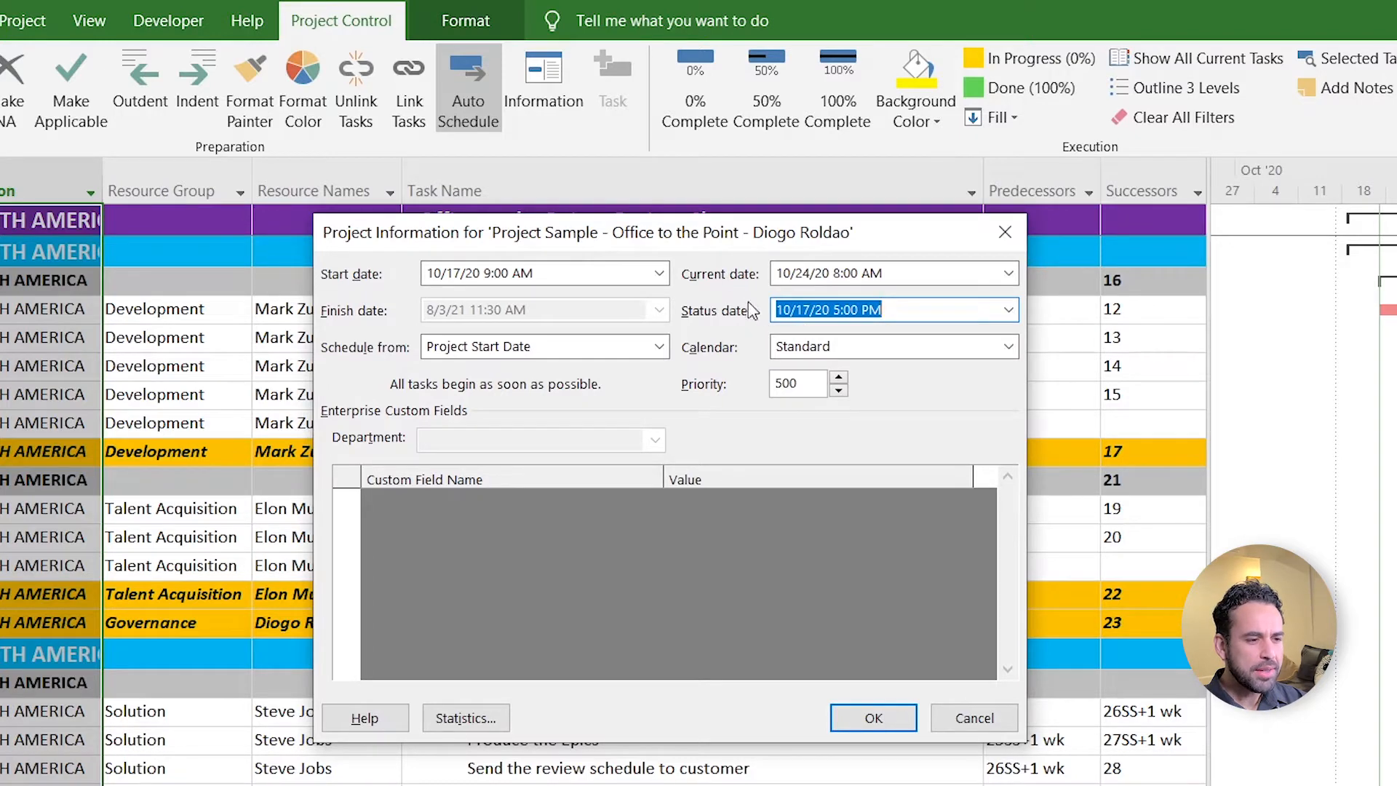
pyautogui.click(1007, 311)
pyautogui.click(1007, 312)
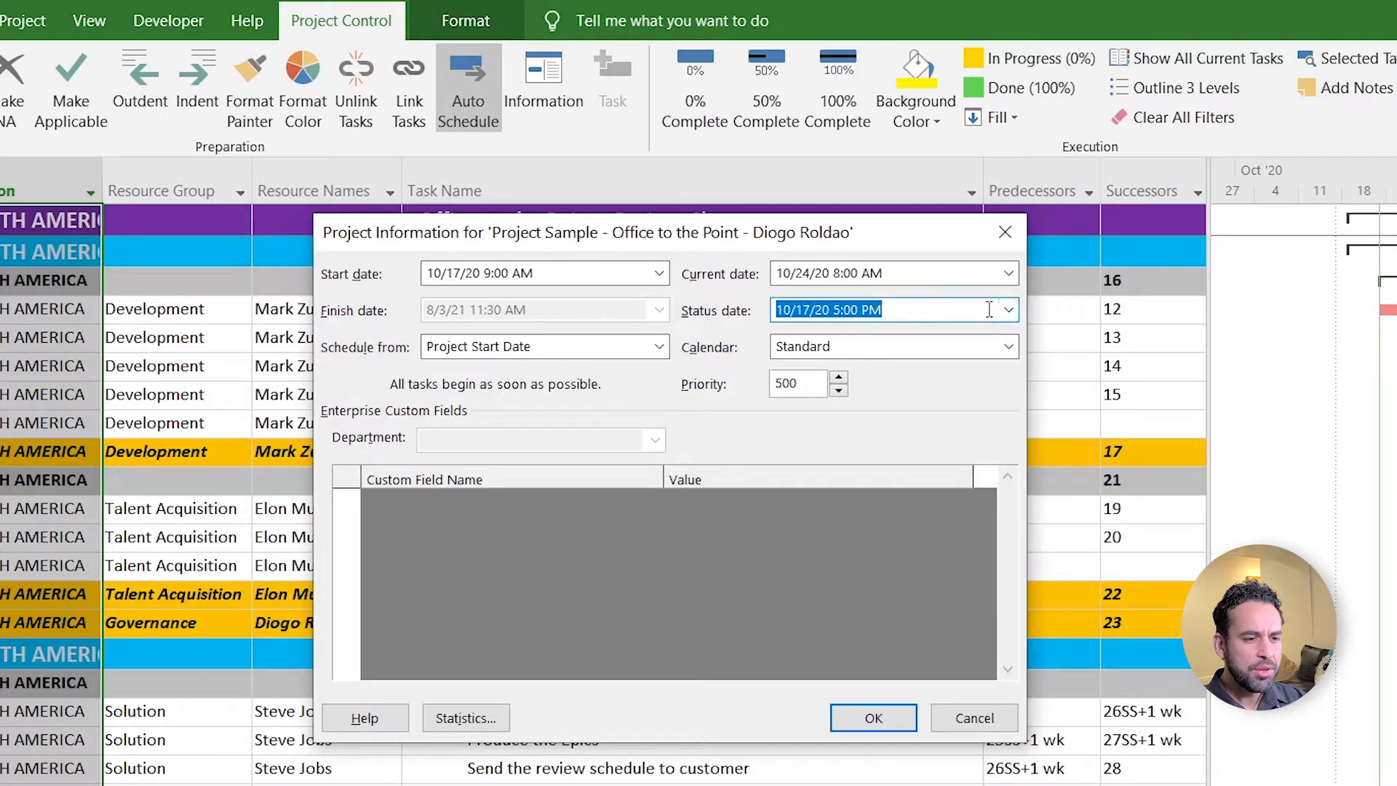
pyautogui.write('NA')
pyautogui.press('Tab')
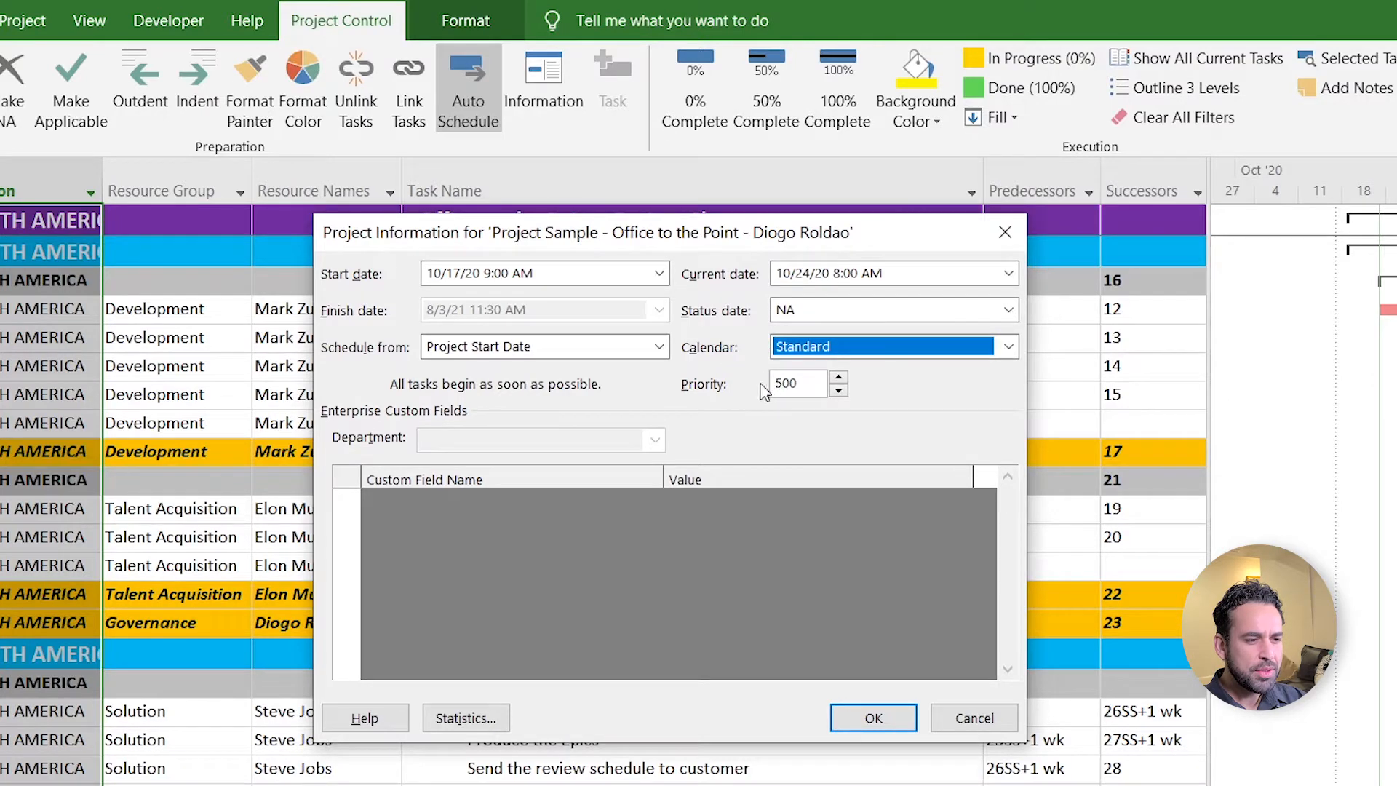
pyautogui.doubleClick(803, 384)
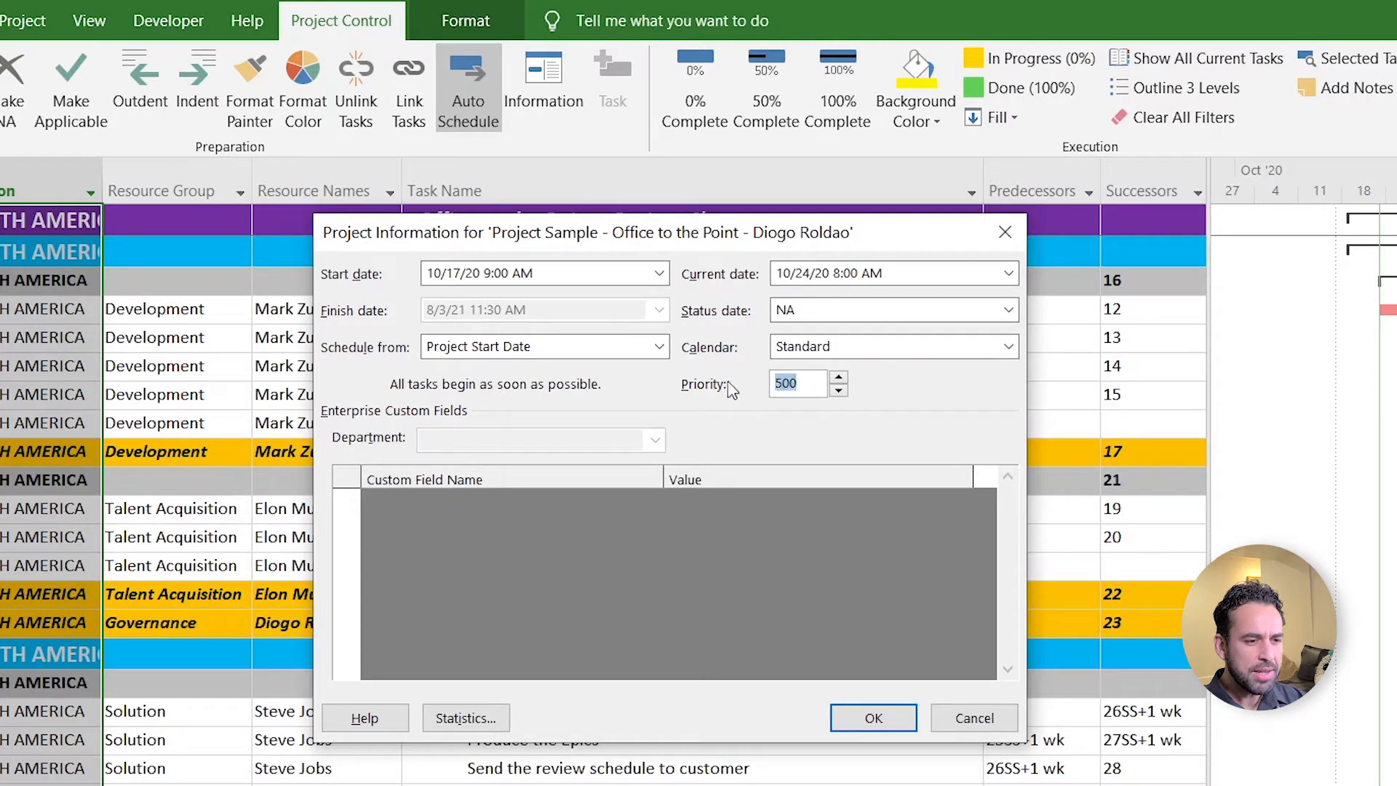
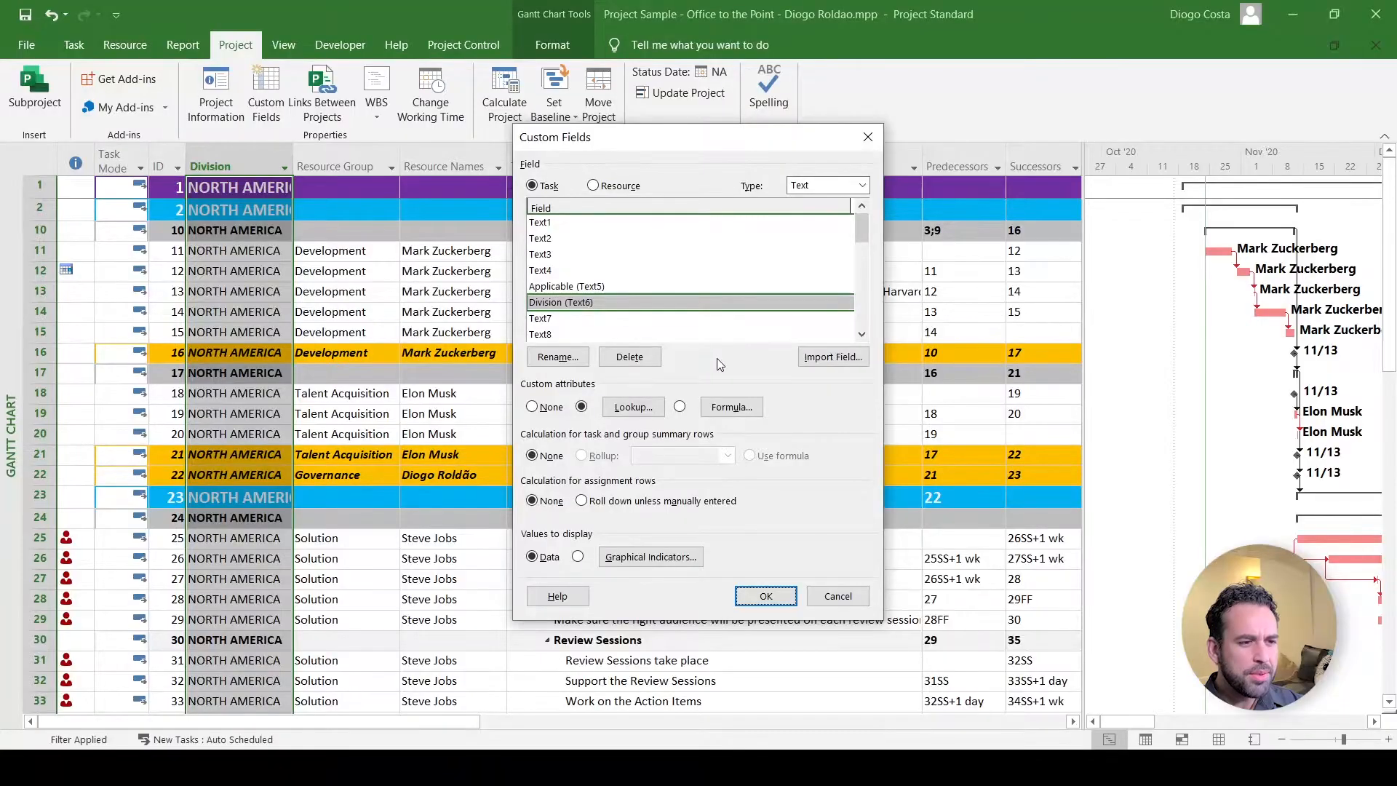
# - Close Custom Fields to see NORTH AMERICA filling the Division (Text6) column
pyautogui.click(869, 137)
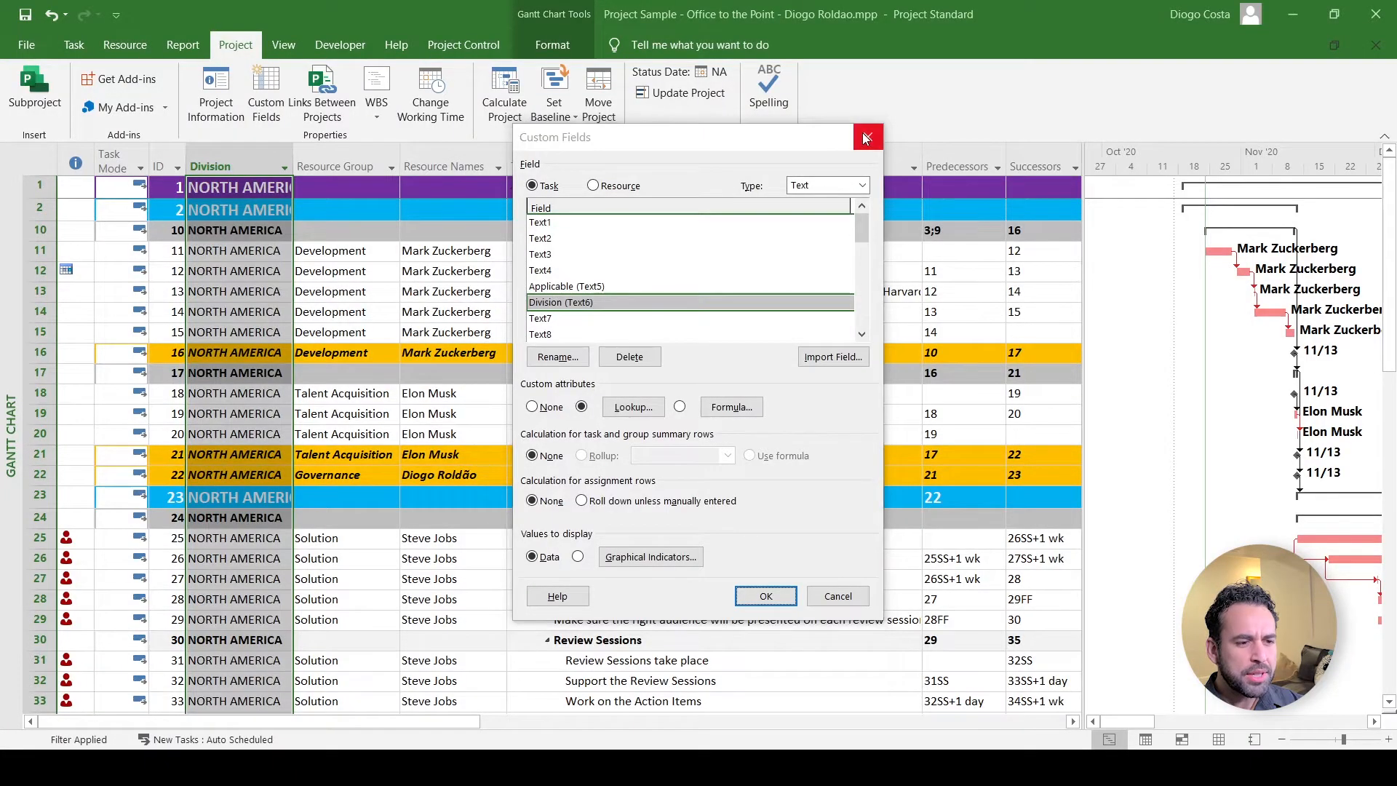
# - Add a new trial column named 'Type here' to the task table
pyautogui.rightClick(221, 167)
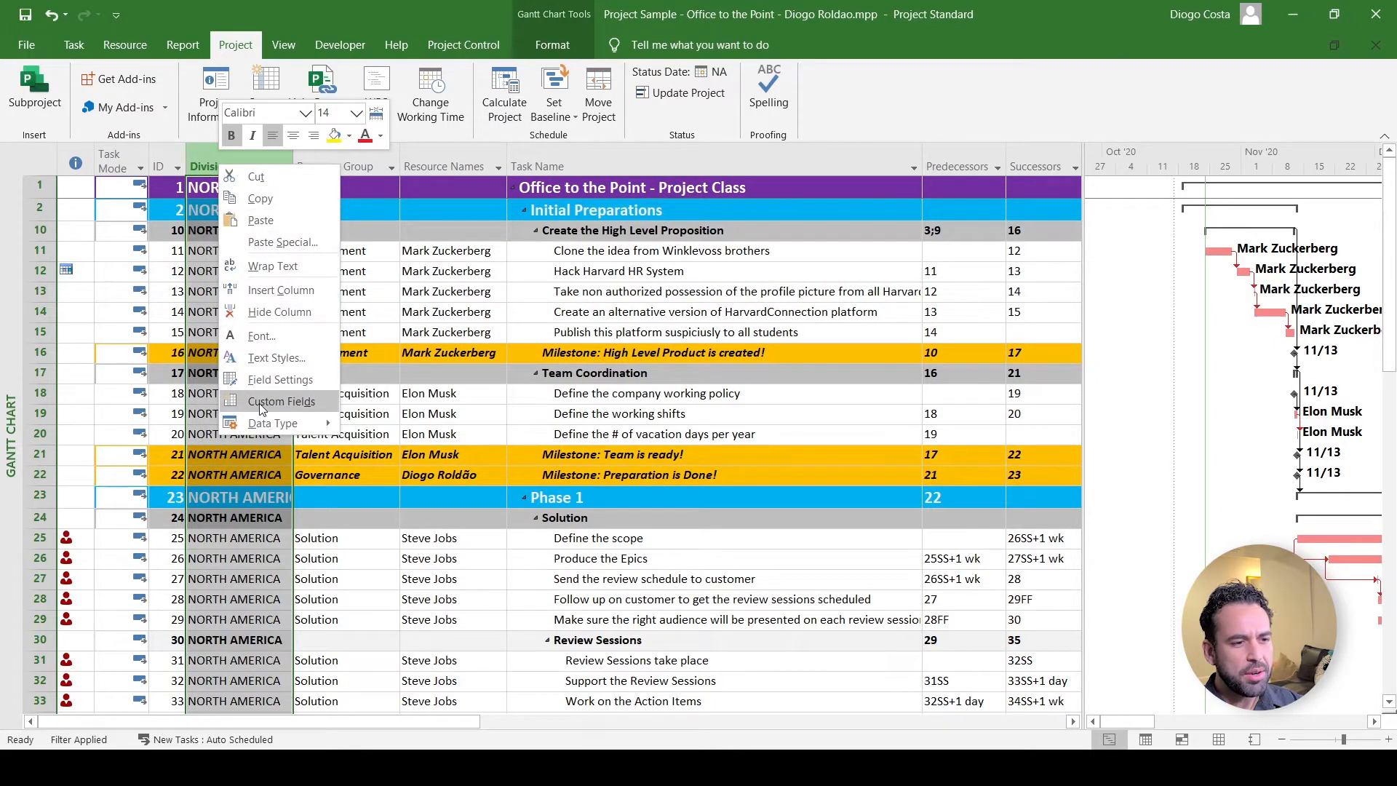
pyautogui.press('Escape')
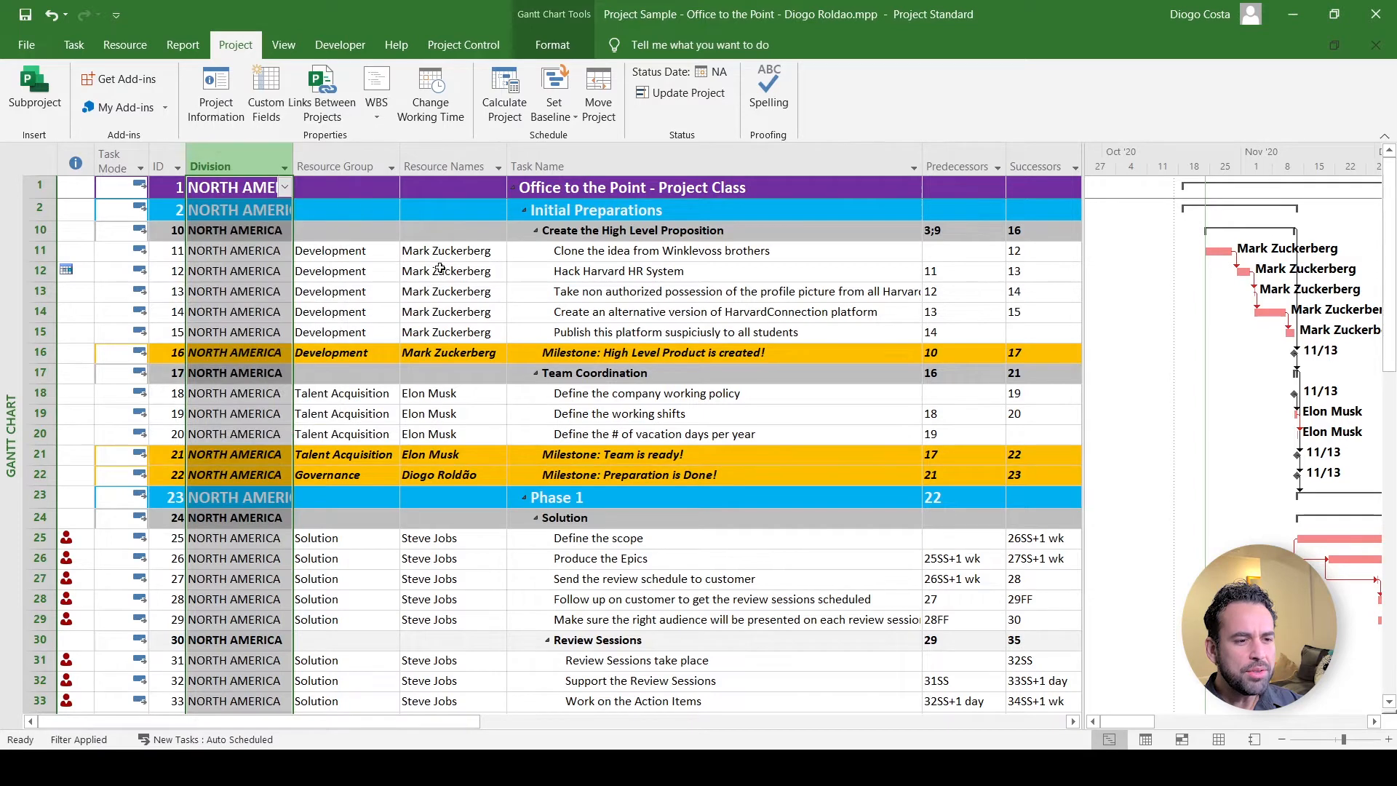
pyautogui.click(441, 252)
pyautogui.moveTo(433, 717); pyautogui.dragTo(995, 579)
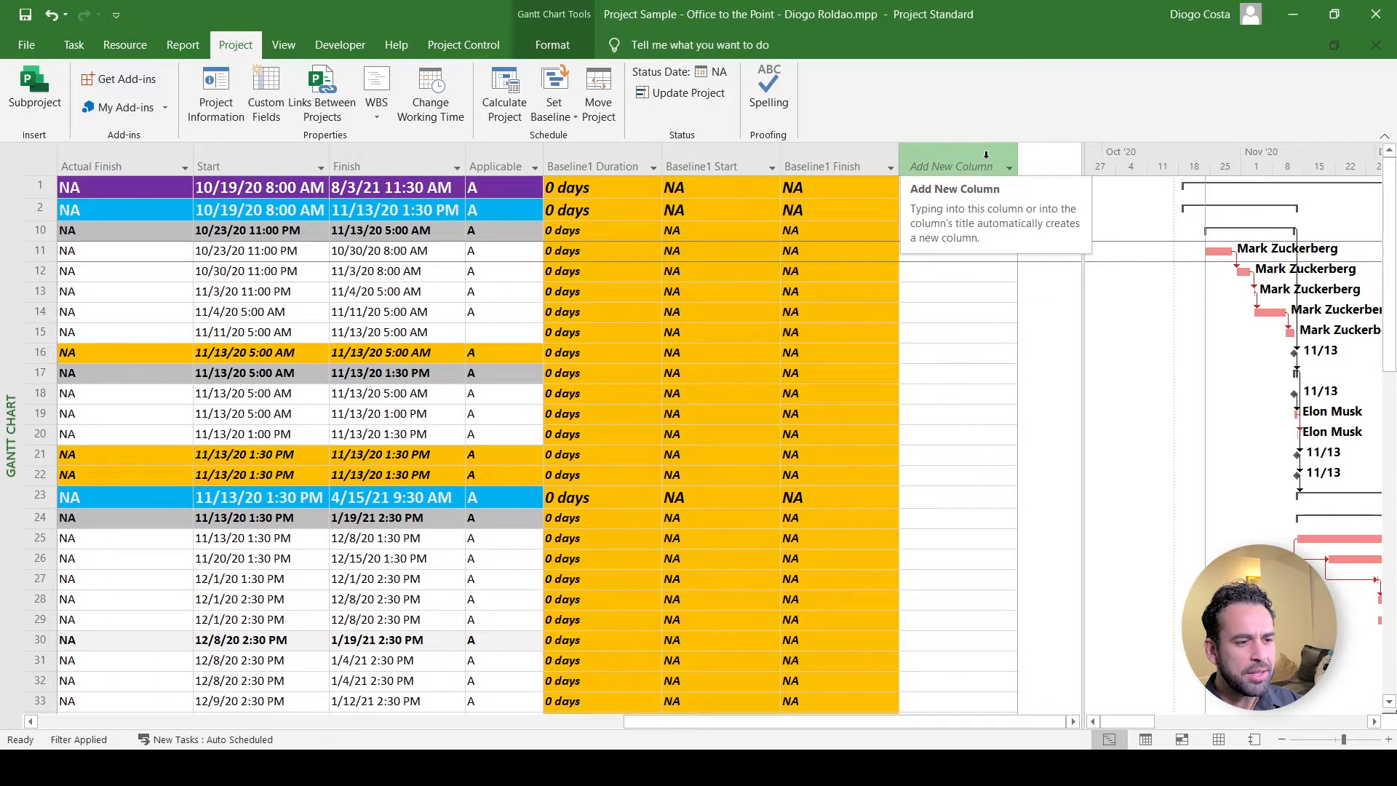
pyautogui.click(946, 156)
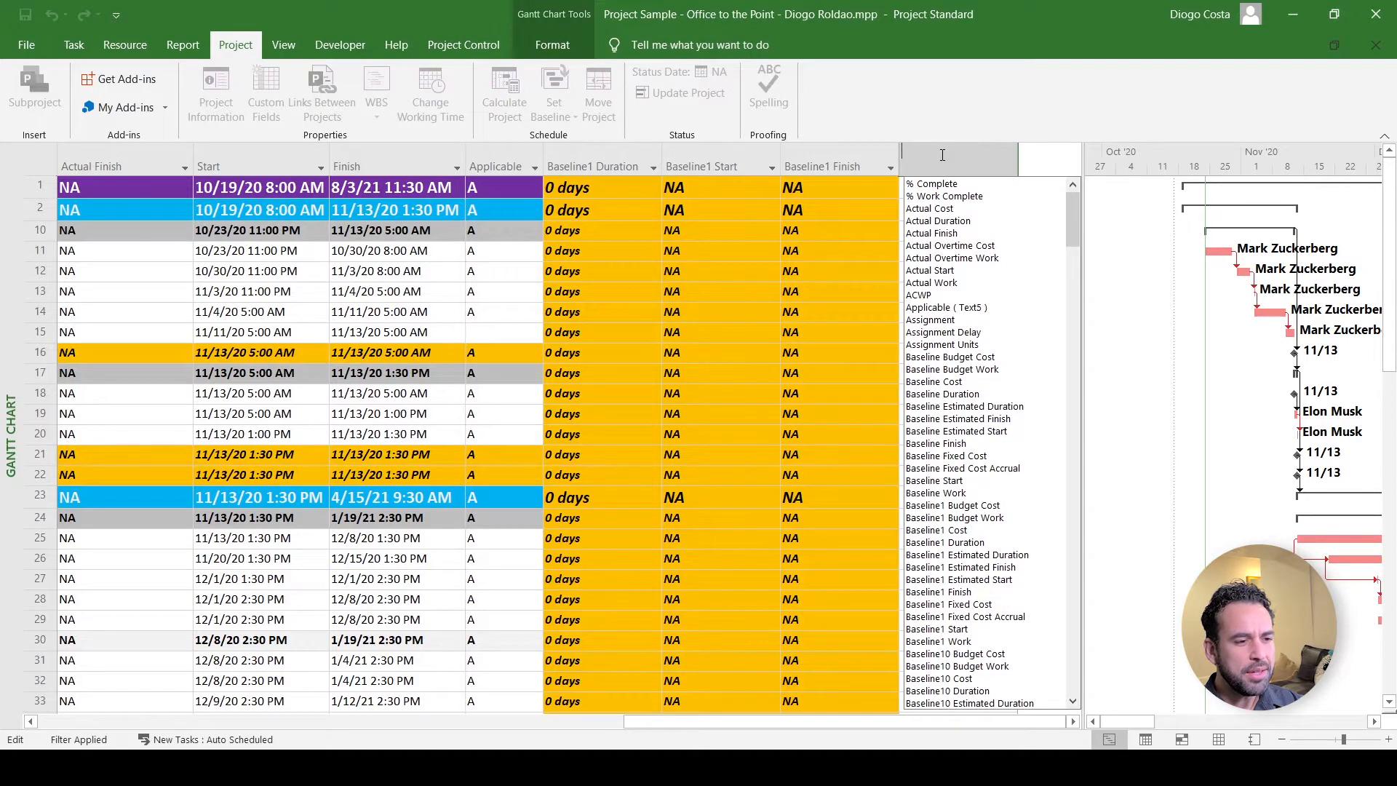
pyautogui.write('Type h')
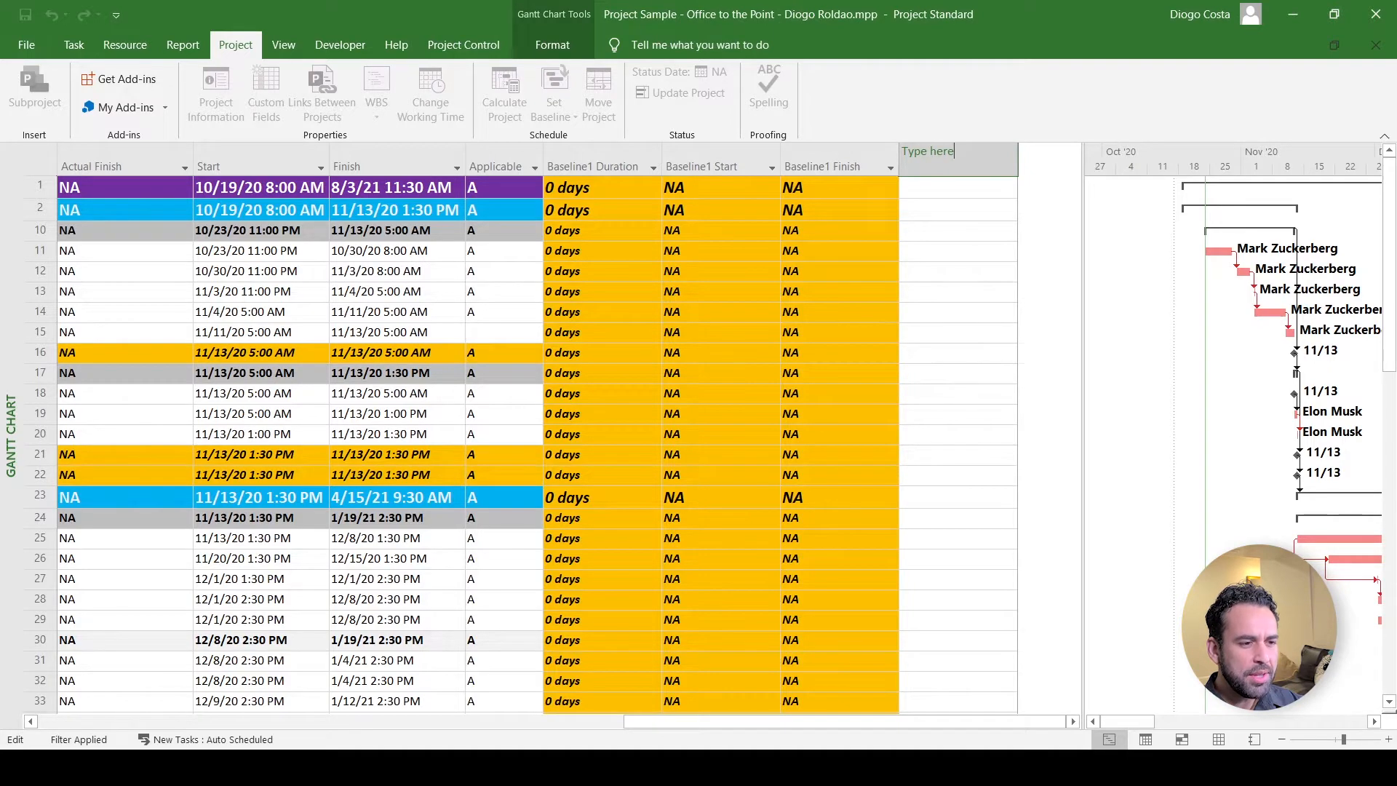
pyautogui.write('ere')
pyautogui.press('Return')
# - Enter sample text 'sdsdsdsd' in the Type here column, then delete that column
pyautogui.click(968, 253)
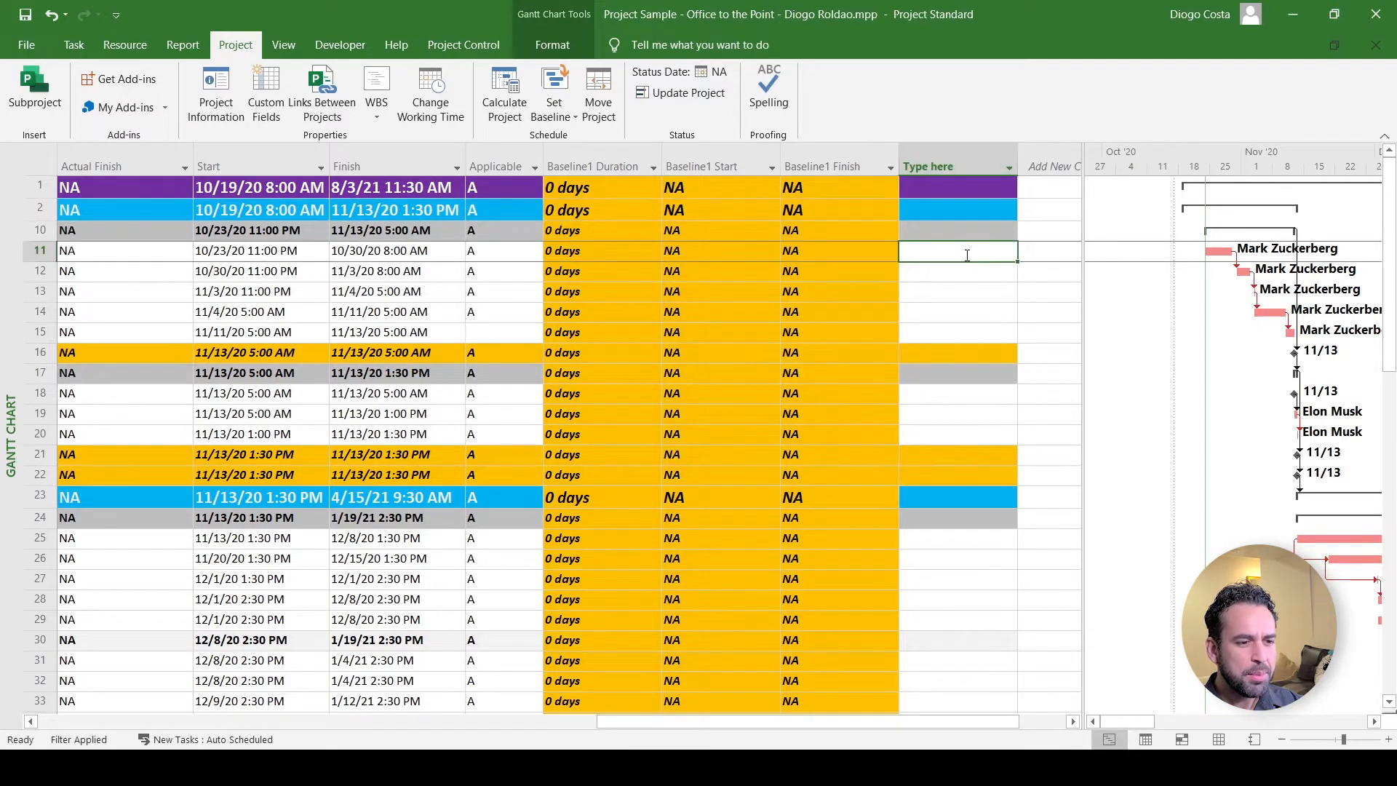
pyautogui.write('sdsdsdsd')
pyautogui.click(948, 290)
pyautogui.write('sdsdsdsd')
pyautogui.click(941, 314)
pyautogui.click(968, 273)
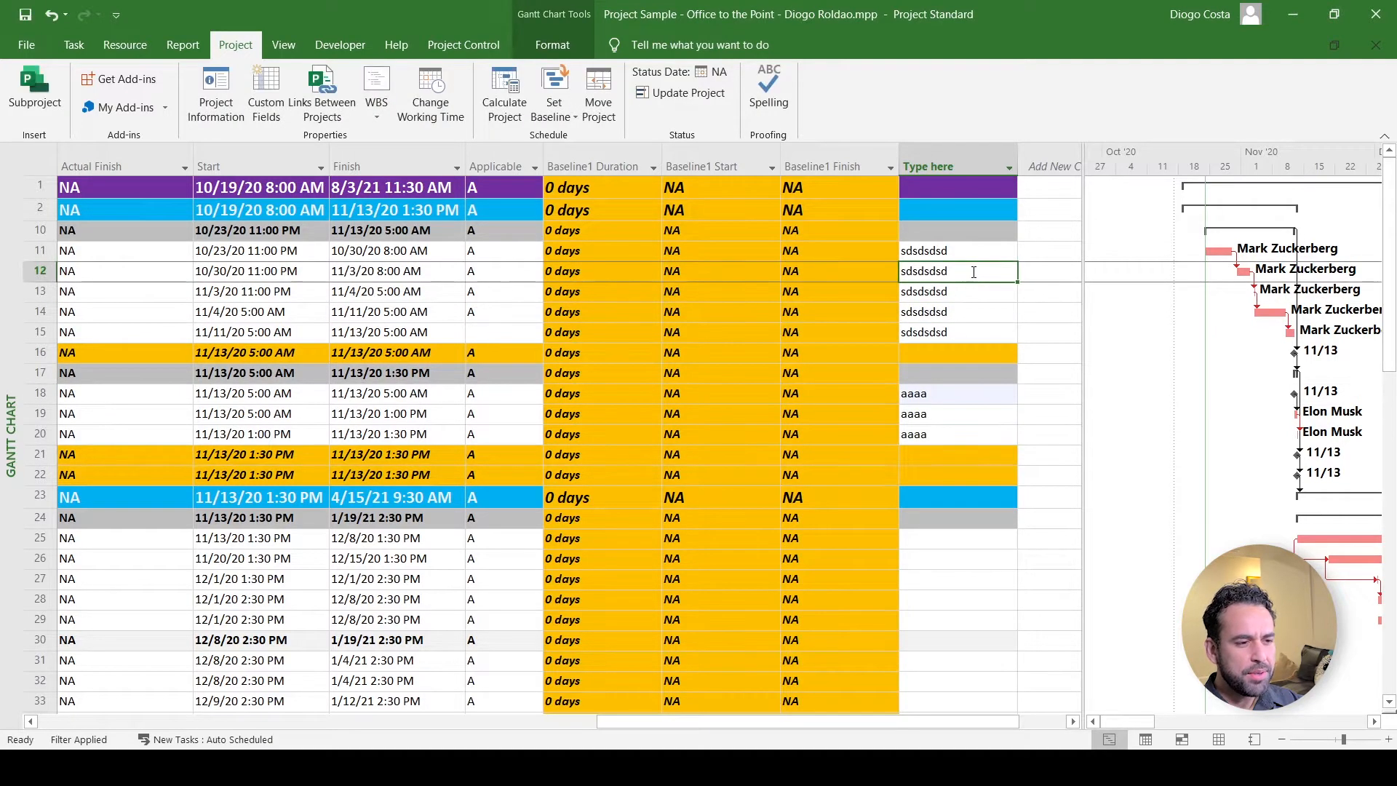
pyautogui.click(946, 166)
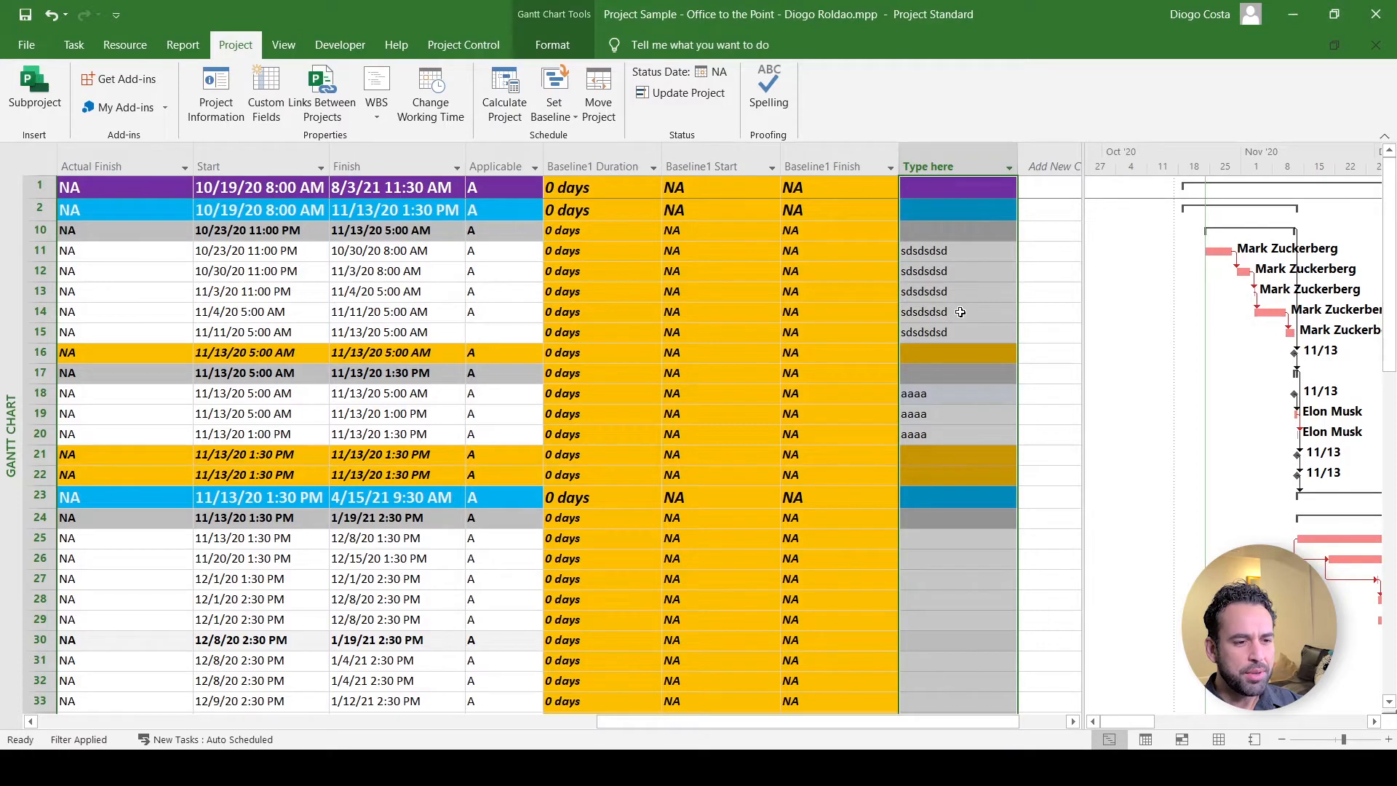
pyautogui.press('Delete')
pyautogui.click(266, 101)
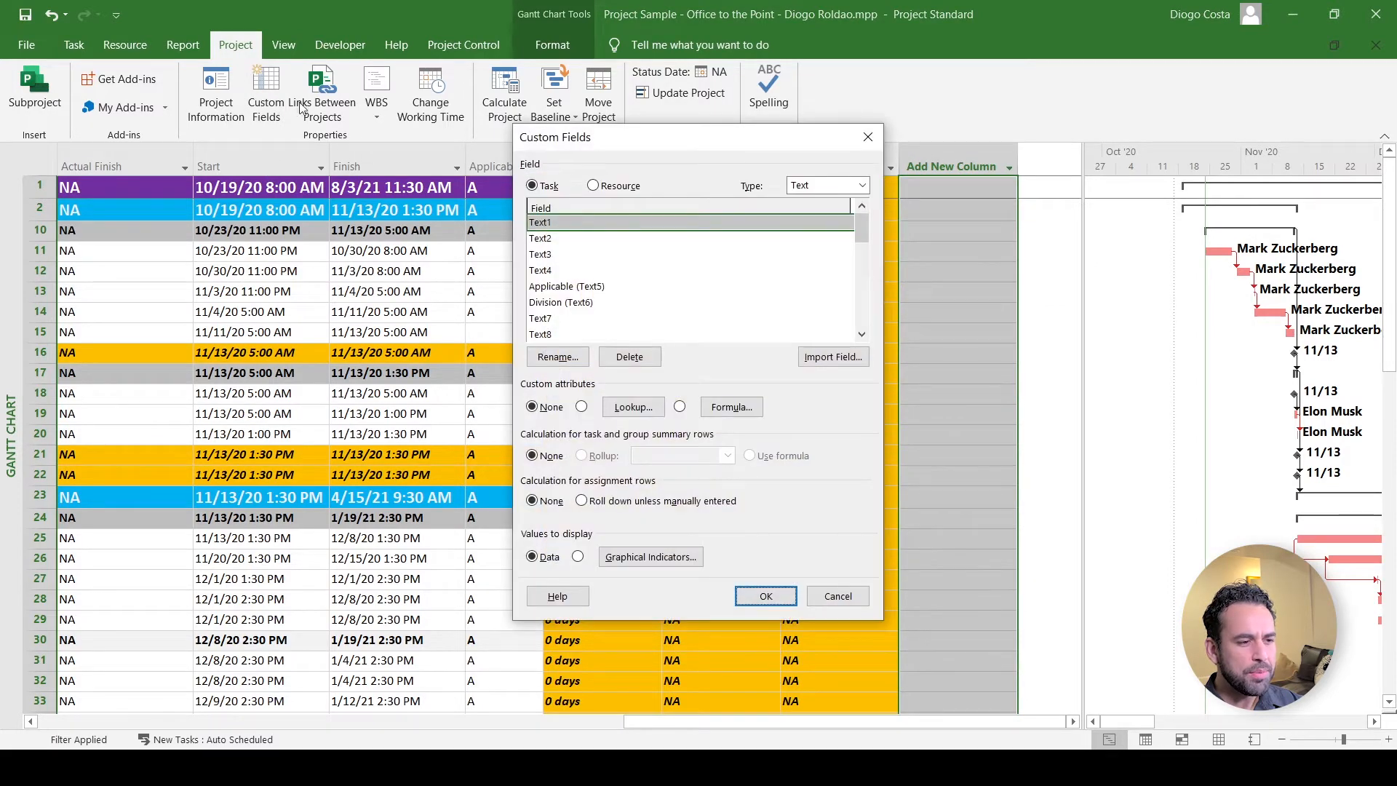
# - Try Date and Finish as Division (Text6)'s field type, then set it back to Text
pyautogui.moveTo(648, 149); pyautogui.dragTo(593, 177)
pyautogui.click(510, 328)
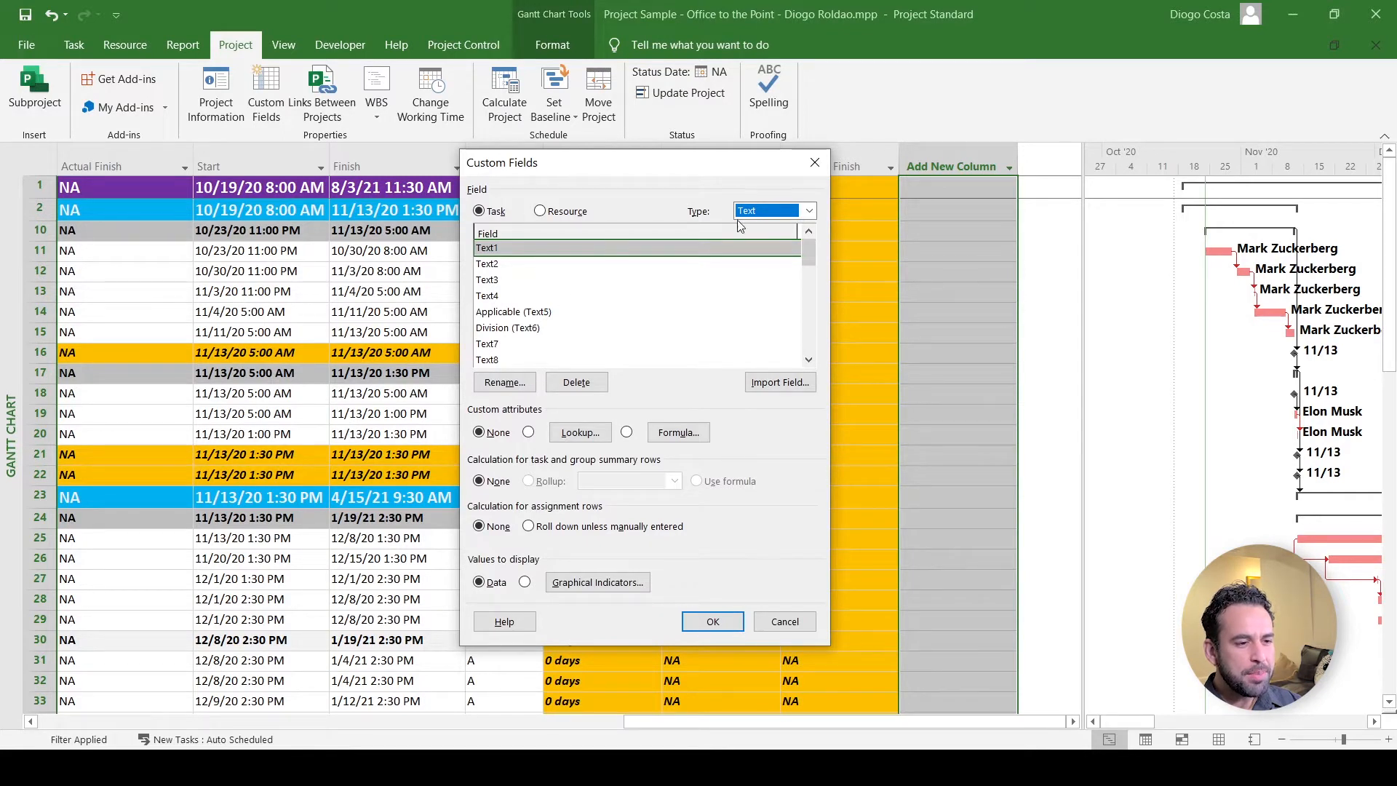
pyautogui.click(772, 212)
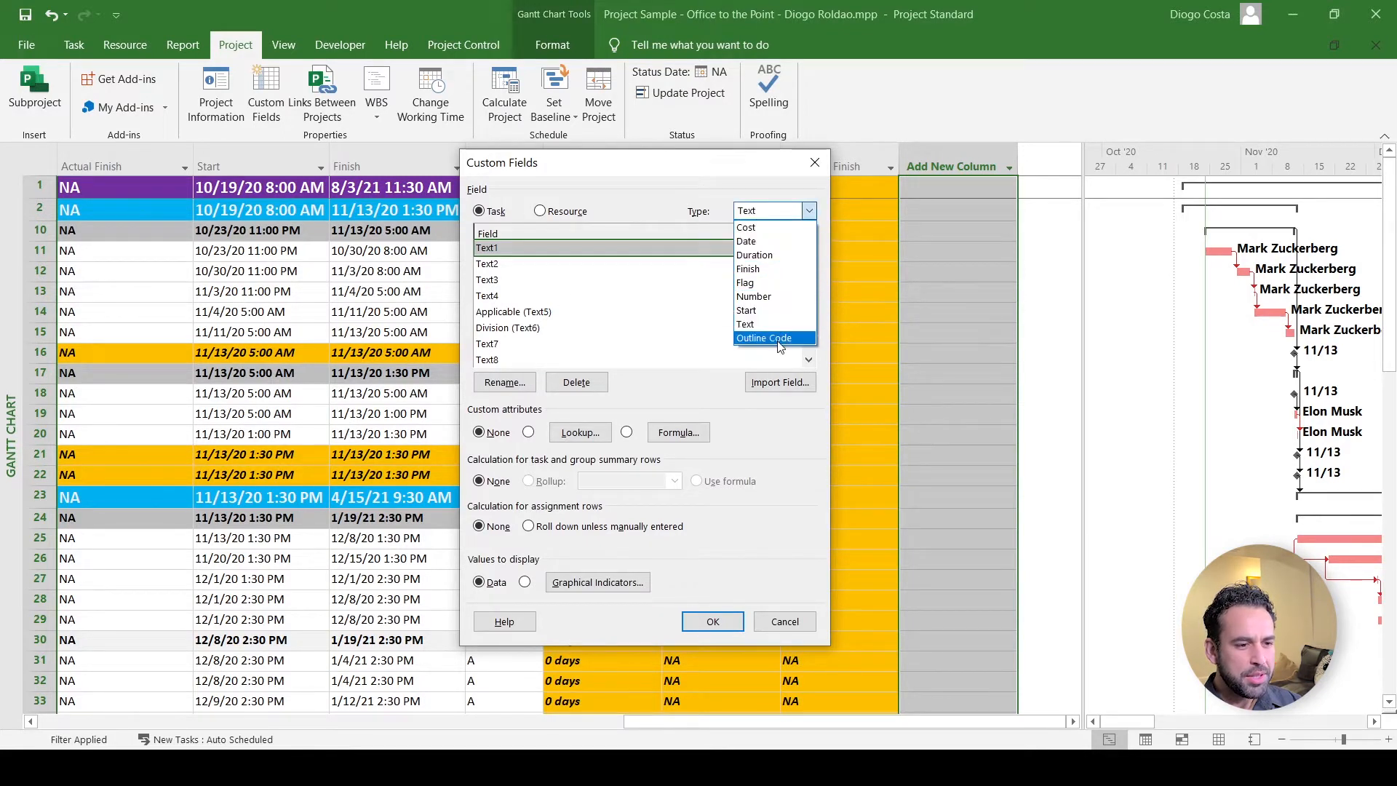
pyautogui.click(772, 241)
pyautogui.click(773, 210)
pyautogui.click(801, 210)
pyautogui.click(776, 213)
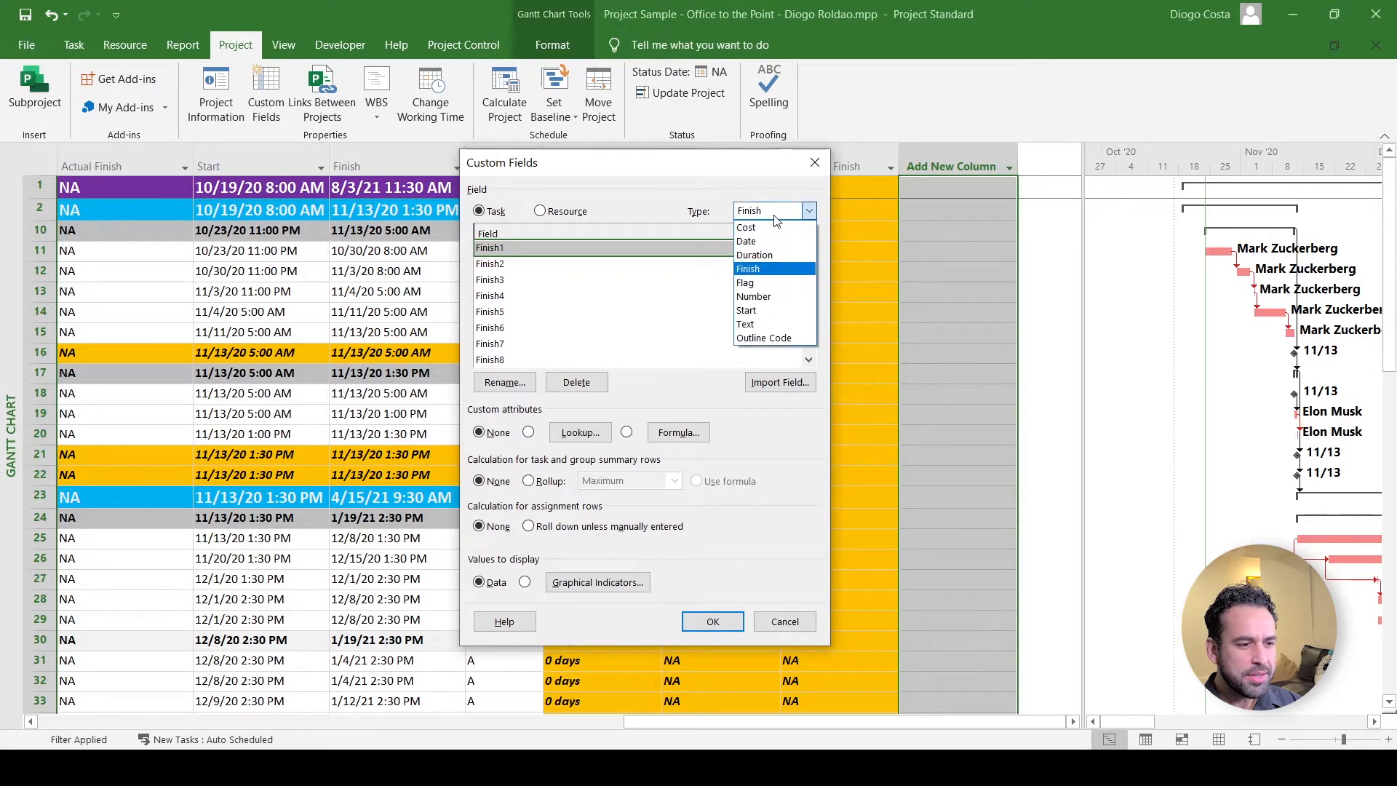
pyautogui.click(745, 324)
# - Start and cancel renaming Division, then close Custom Fields without saving
pyautogui.click(529, 329)
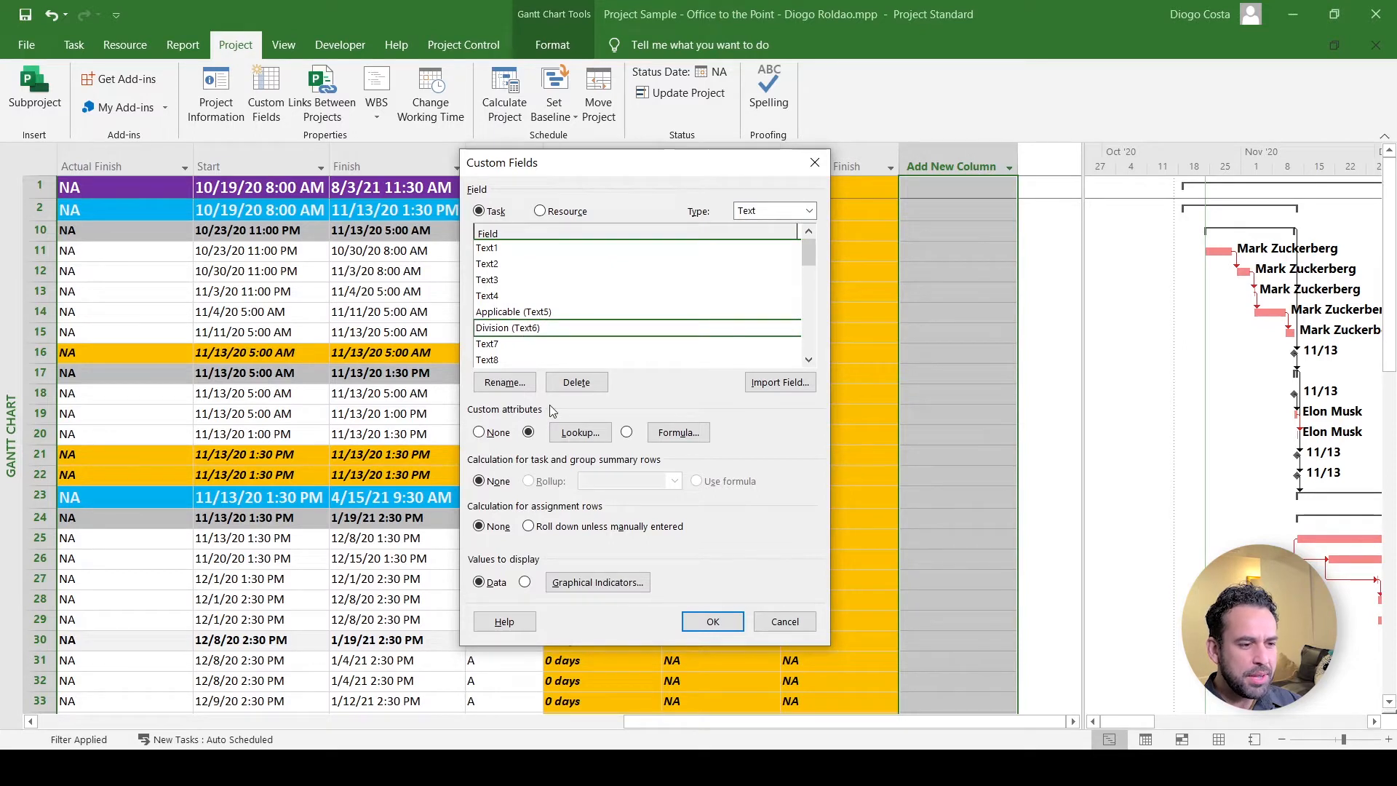
pyautogui.moveTo(808, 254)
pyautogui.mouseDown()
pyautogui.moveTo(790, 369)
pyautogui.moveTo(808, 319)
pyautogui.moveTo(805, 236)
pyautogui.mouseUp()
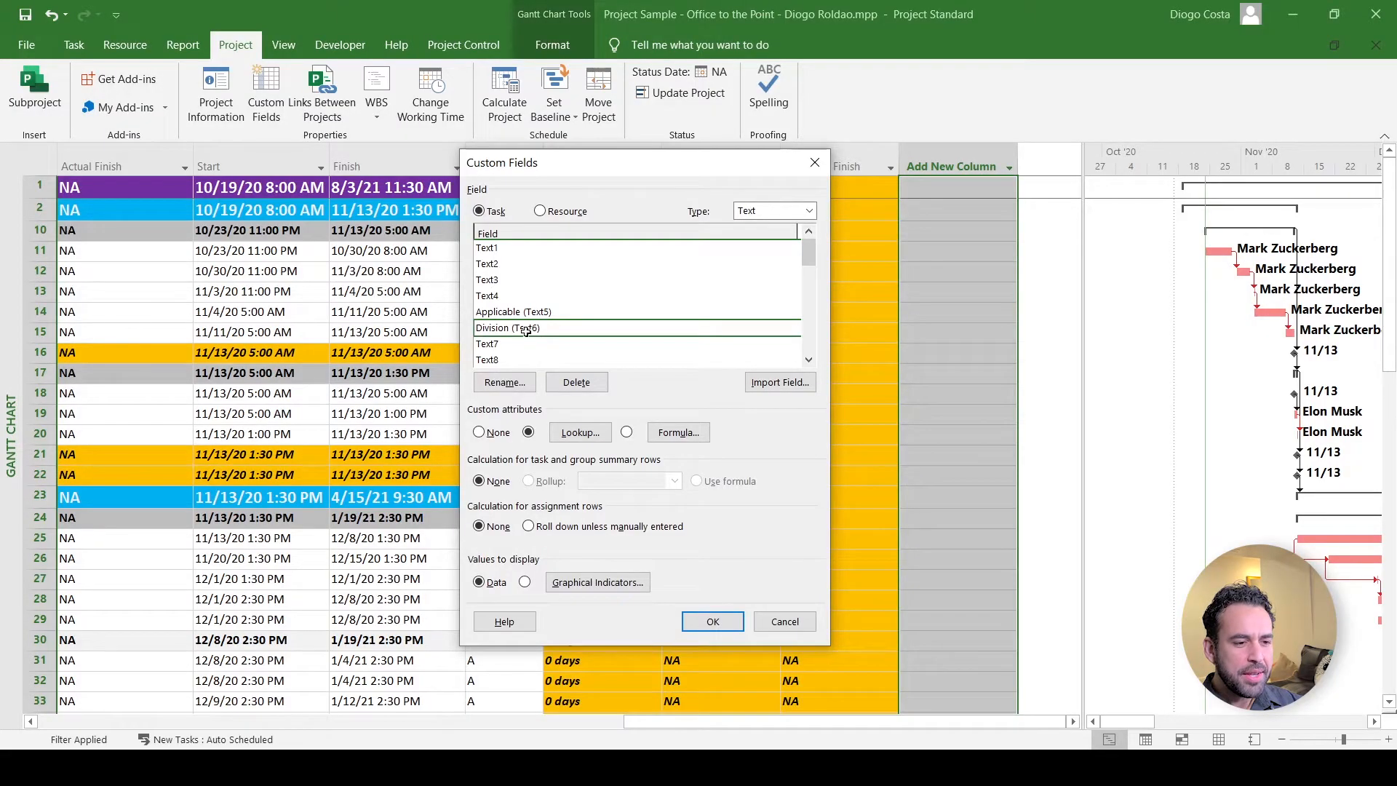
pyautogui.click(505, 383)
pyautogui.press('Escape')
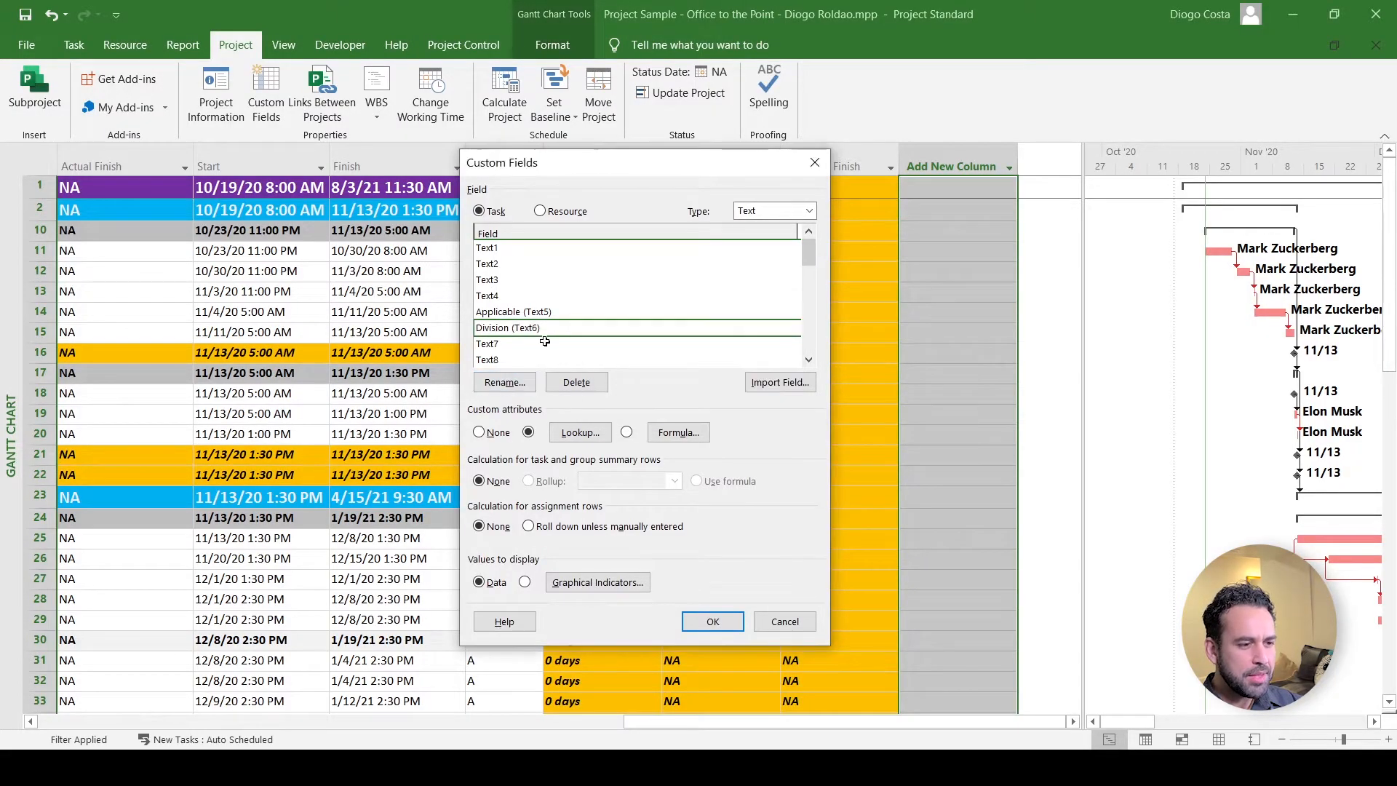
pyautogui.click(763, 629)
pyautogui.moveTo(728, 722); pyautogui.dragTo(235, 726)
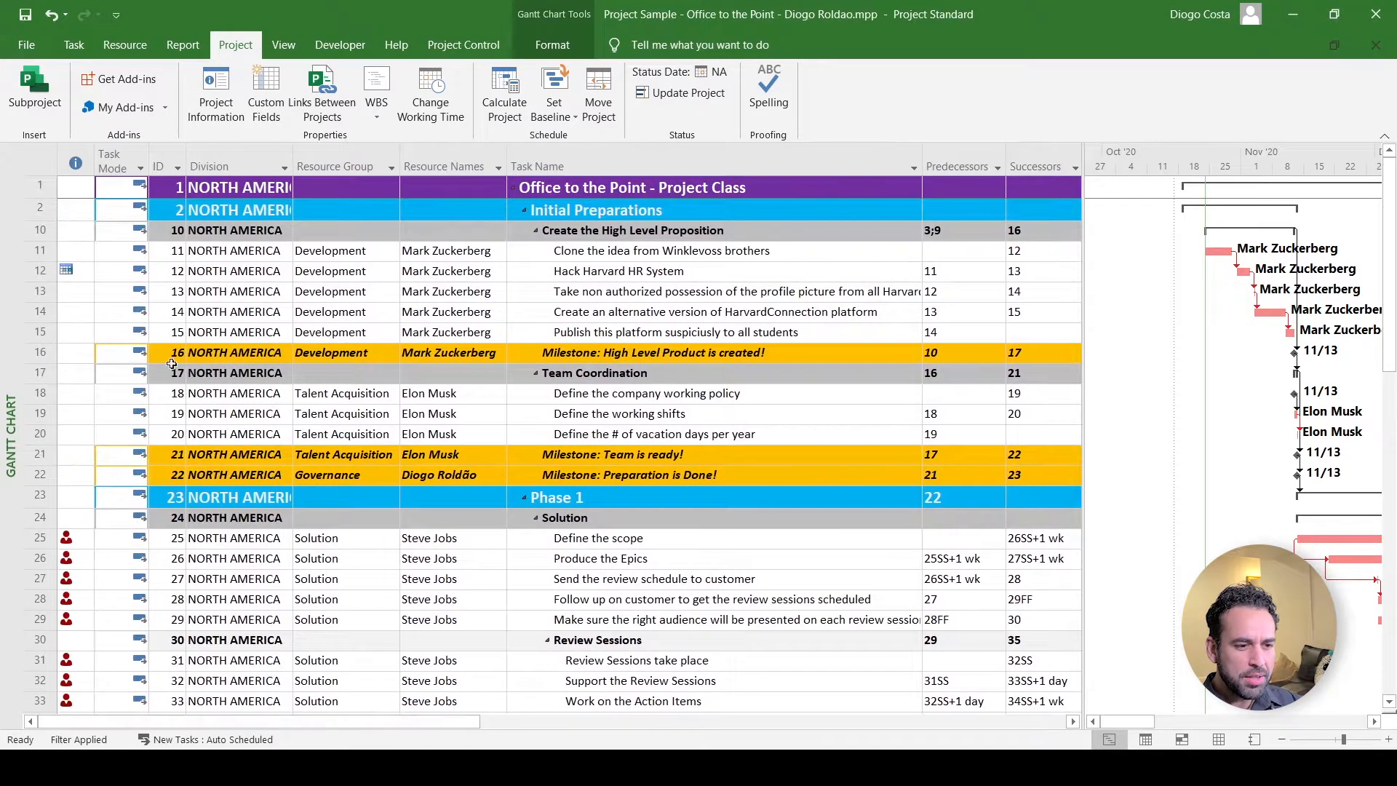
pyautogui.click(218, 166)
# - Give Division a lookup table, adding then deleting test values AAAA, BBBB and CCCC
pyautogui.click(266, 95)
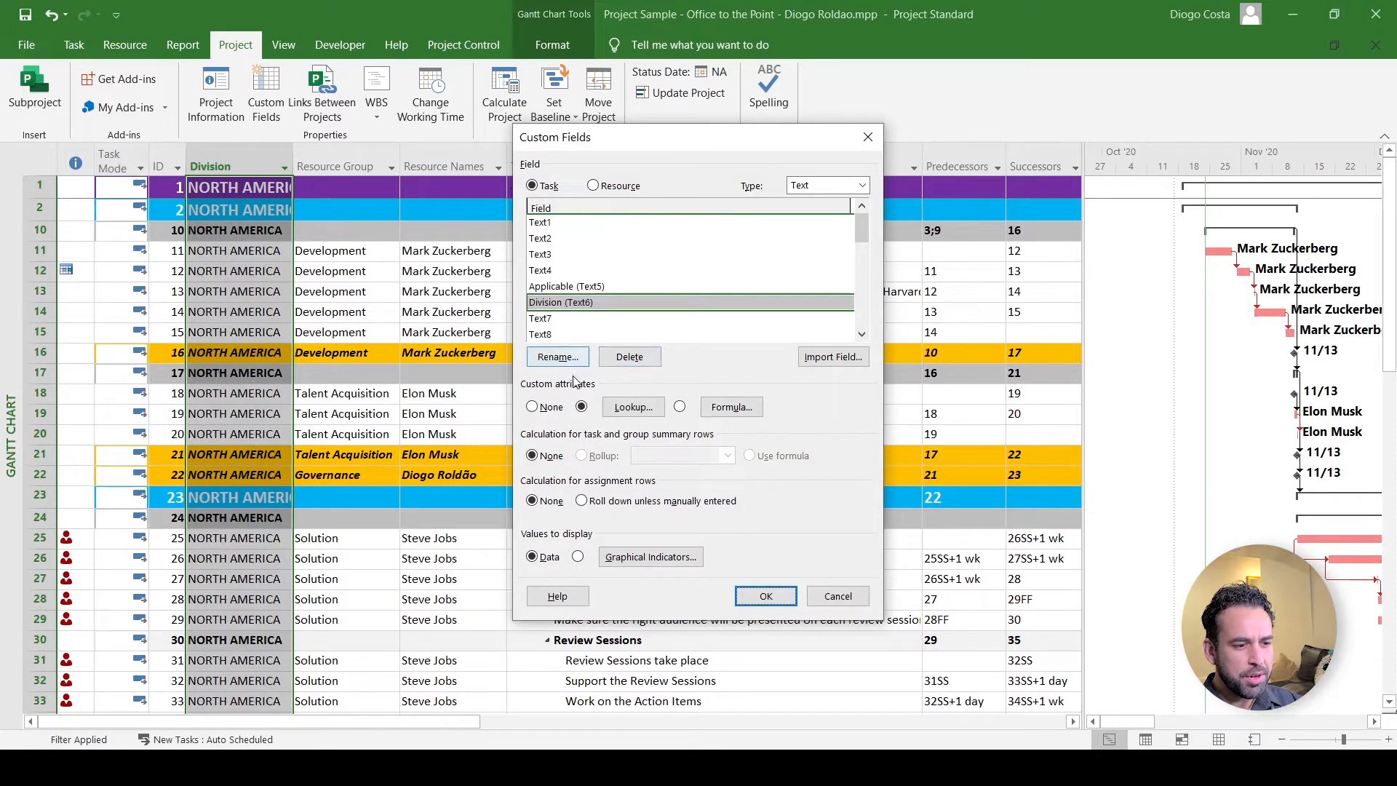
pyautogui.click(581, 408)
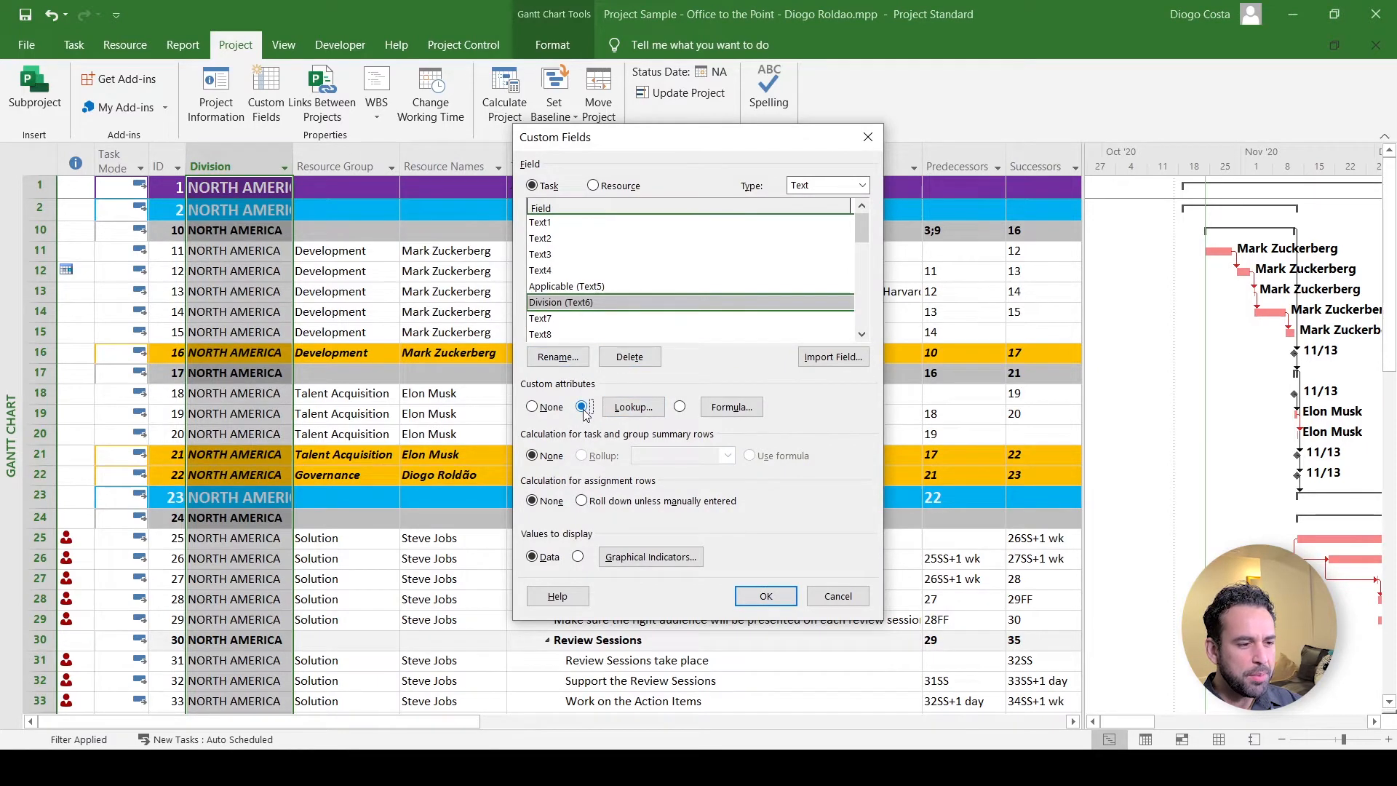
pyautogui.click(633, 408)
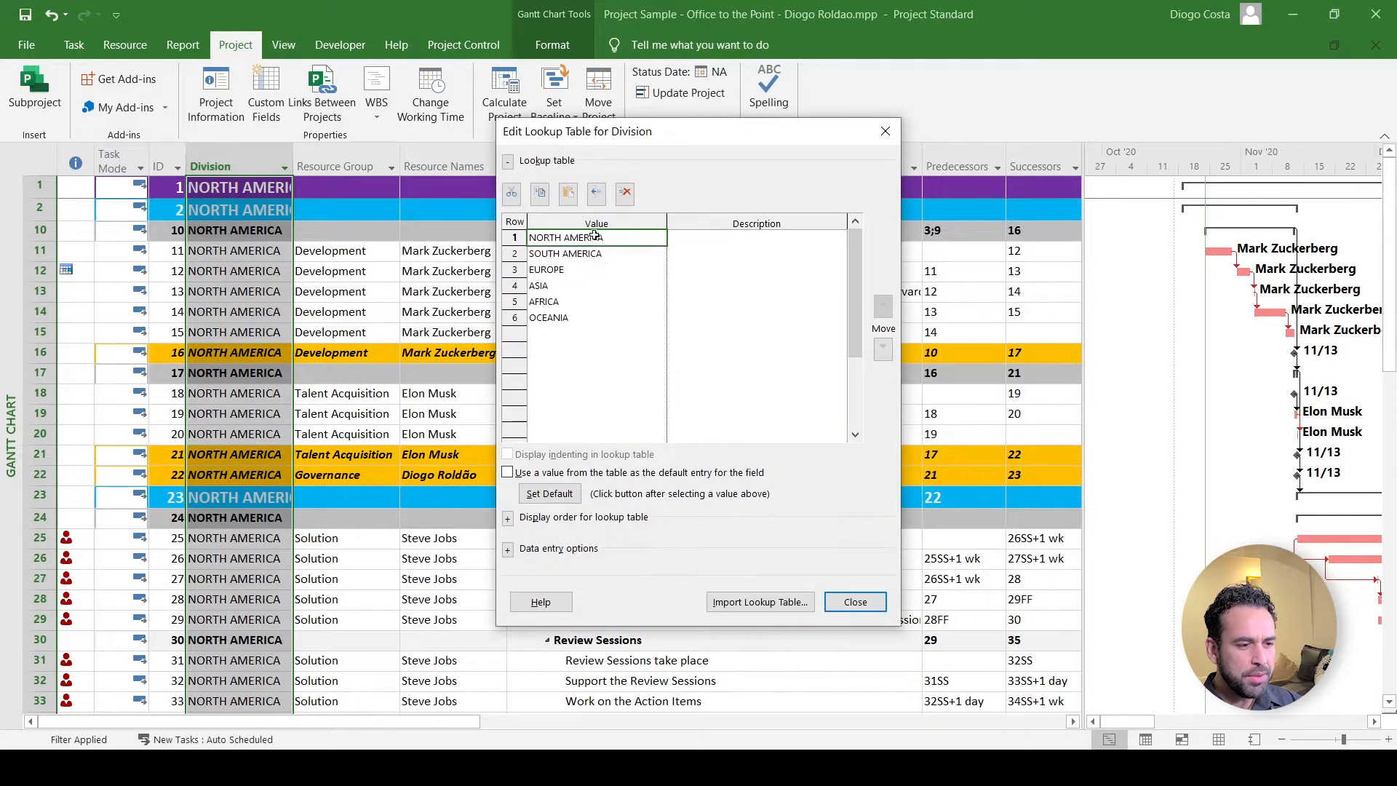
pyautogui.click(579, 335)
pyautogui.write('AAAA')
pyautogui.press('Return')
pyautogui.write('BBBB')
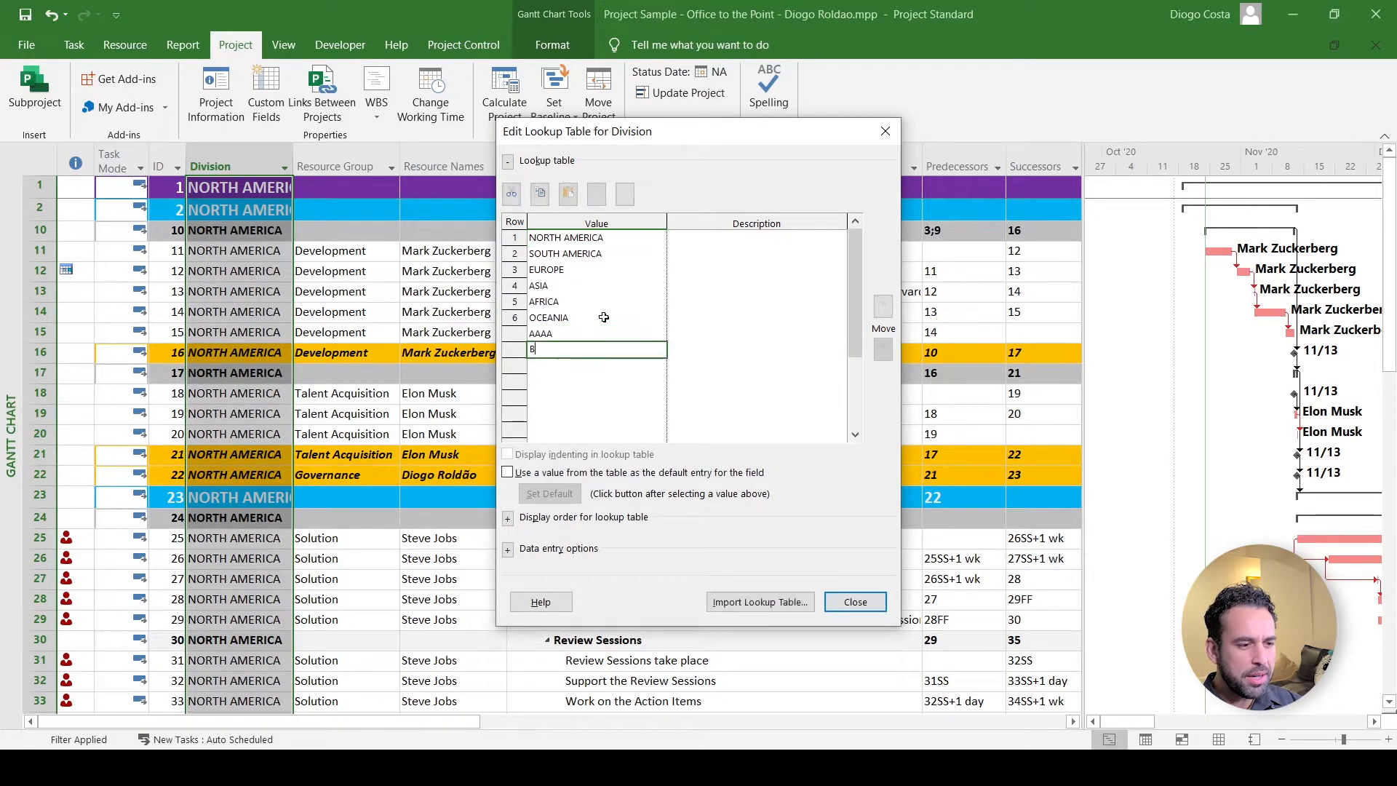
pyautogui.press('Return')
pyautogui.write('CCCC')
pyautogui.press('Up')
pyautogui.press('Up')
pyautogui.hotkey('shift', 'Down')
pyautogui.hotkey('shift', 'Down')
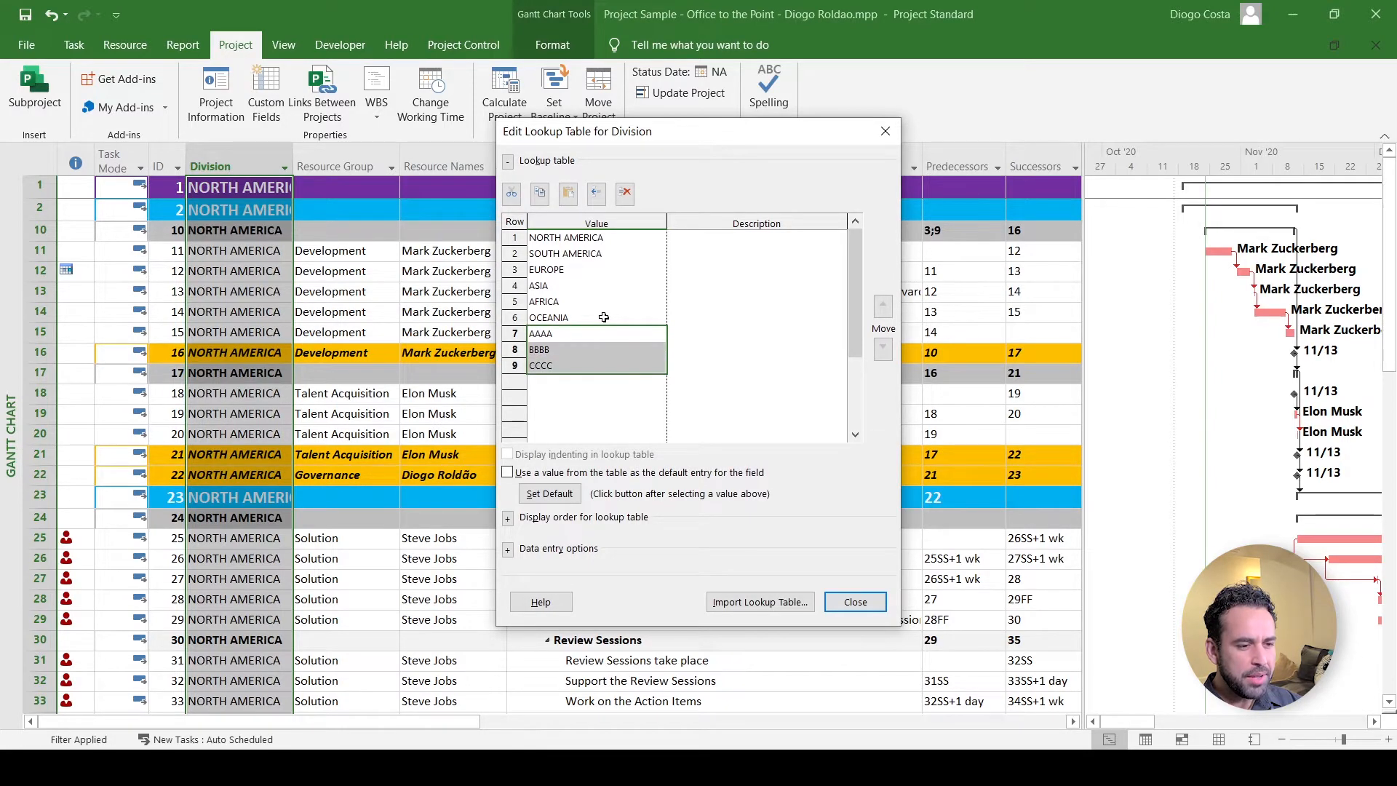
pyautogui.click(625, 192)
# - Make NORTH AMERICA the default Division value from the lookup table
pyautogui.click(571, 240)
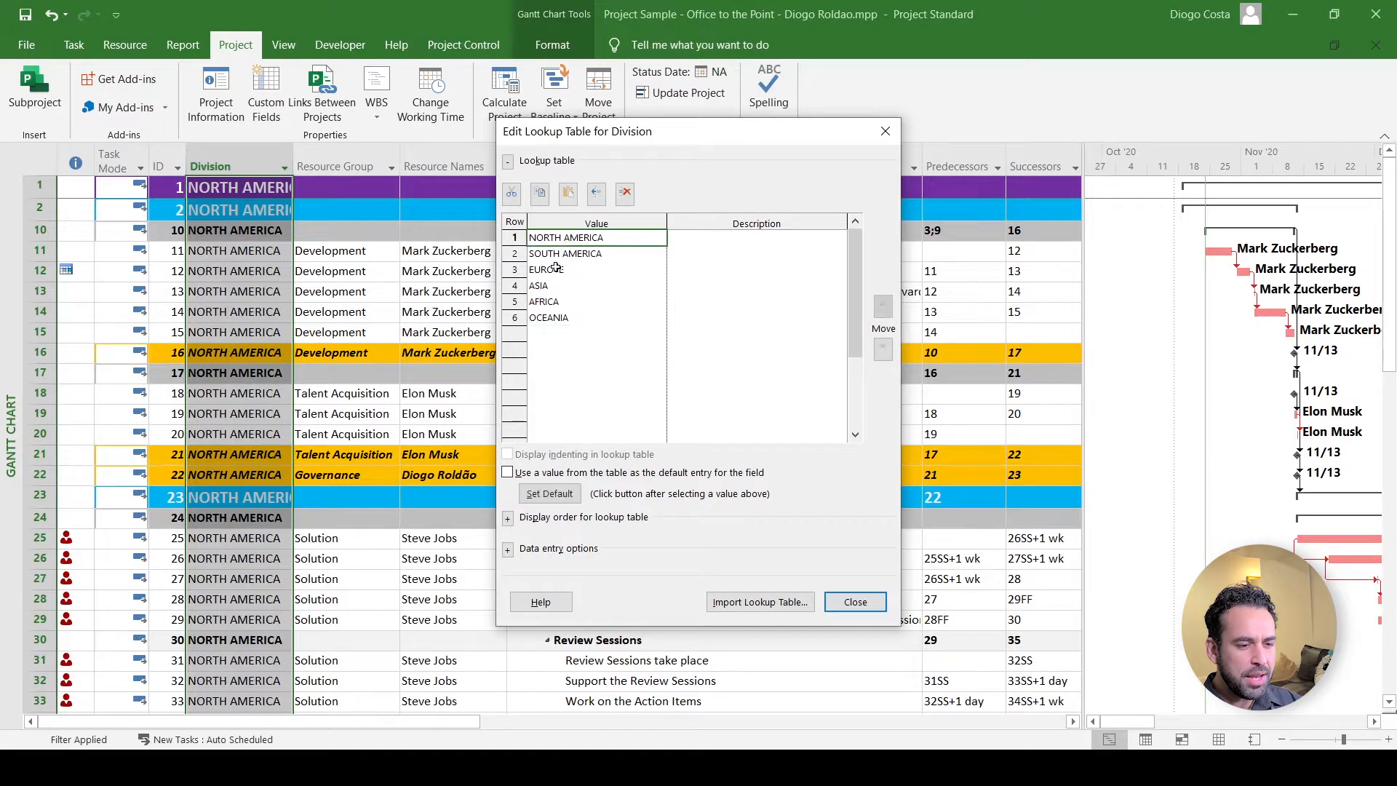
pyautogui.click(525, 475)
pyautogui.click(562, 496)
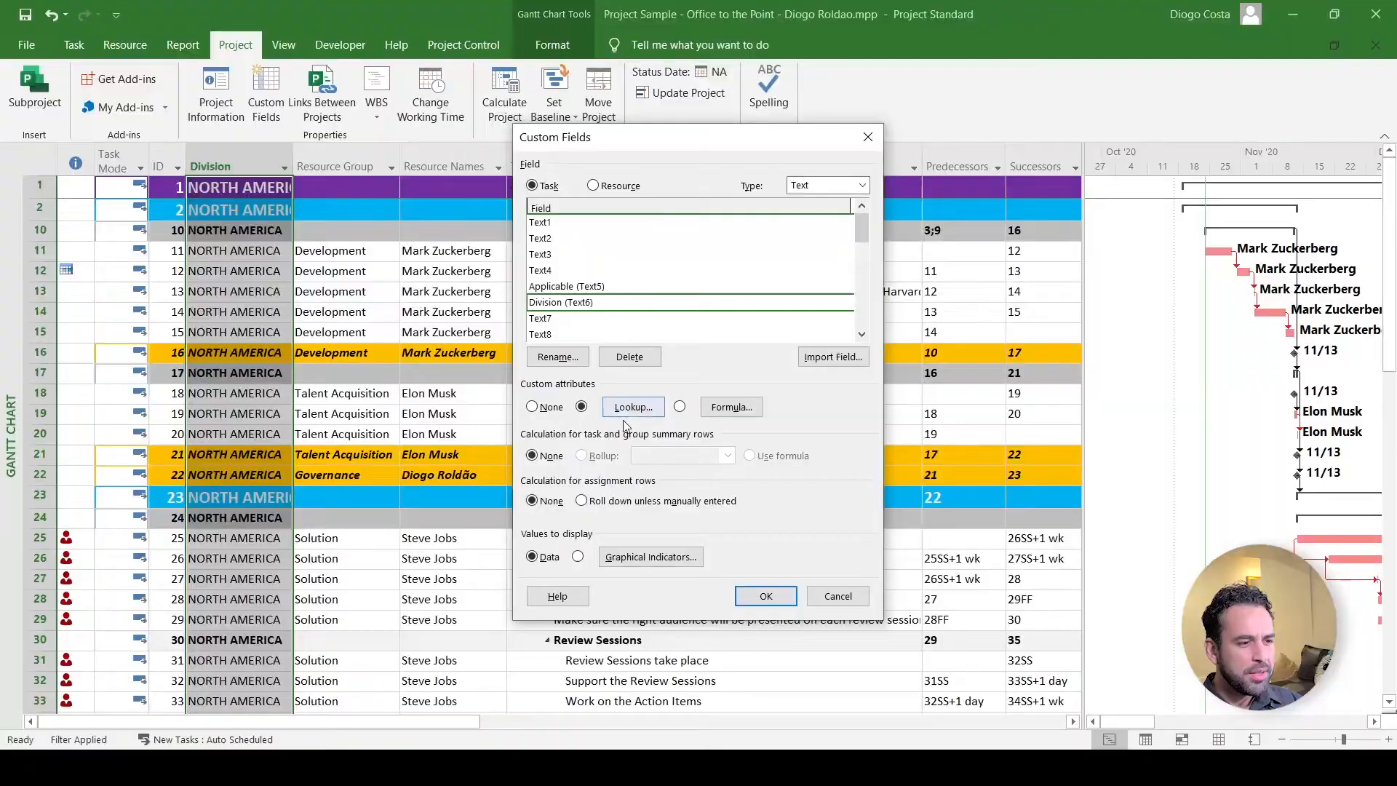
pyautogui.click(634, 408)
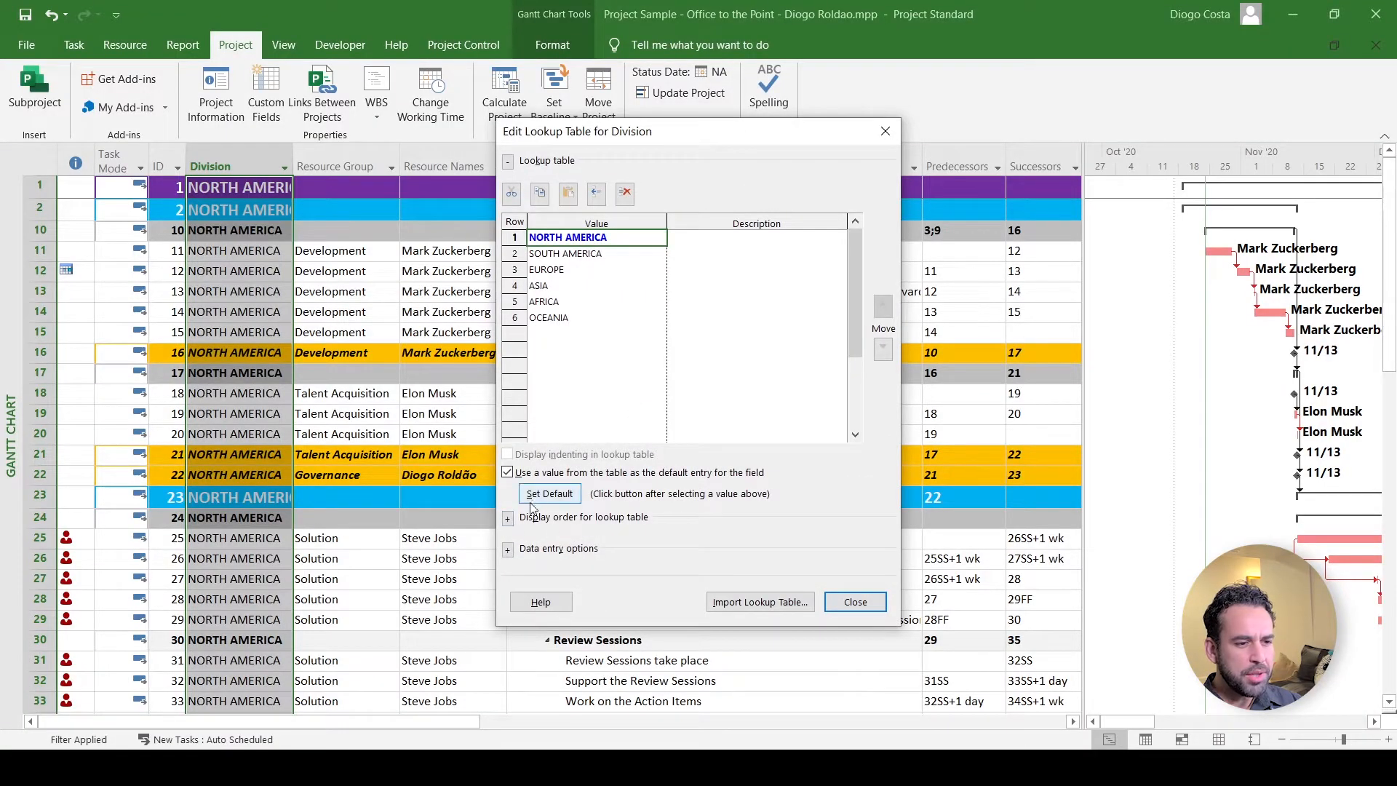
# - Allow additional items to be entered in the Division lookup, then close the lookup table
pyautogui.click(508, 551)
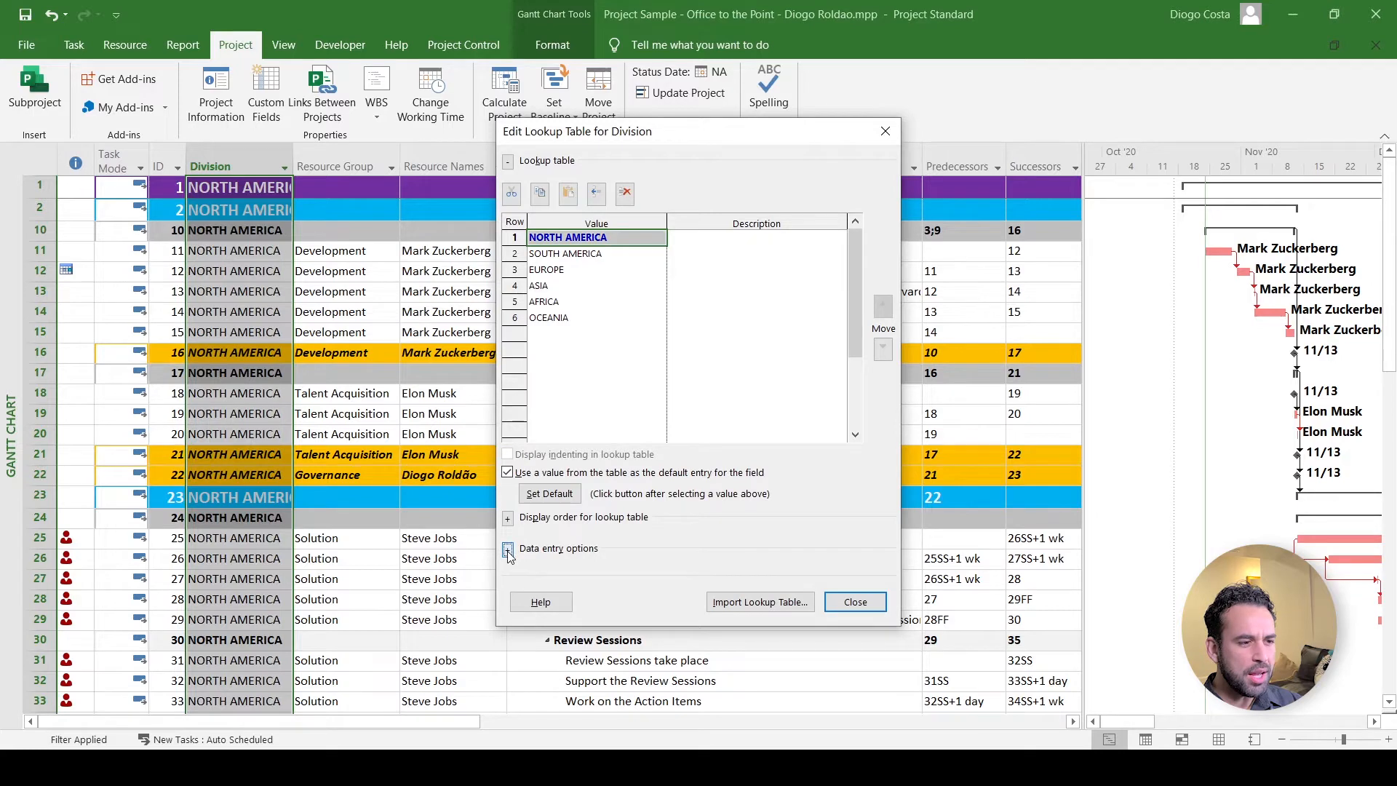
pyautogui.click(509, 520)
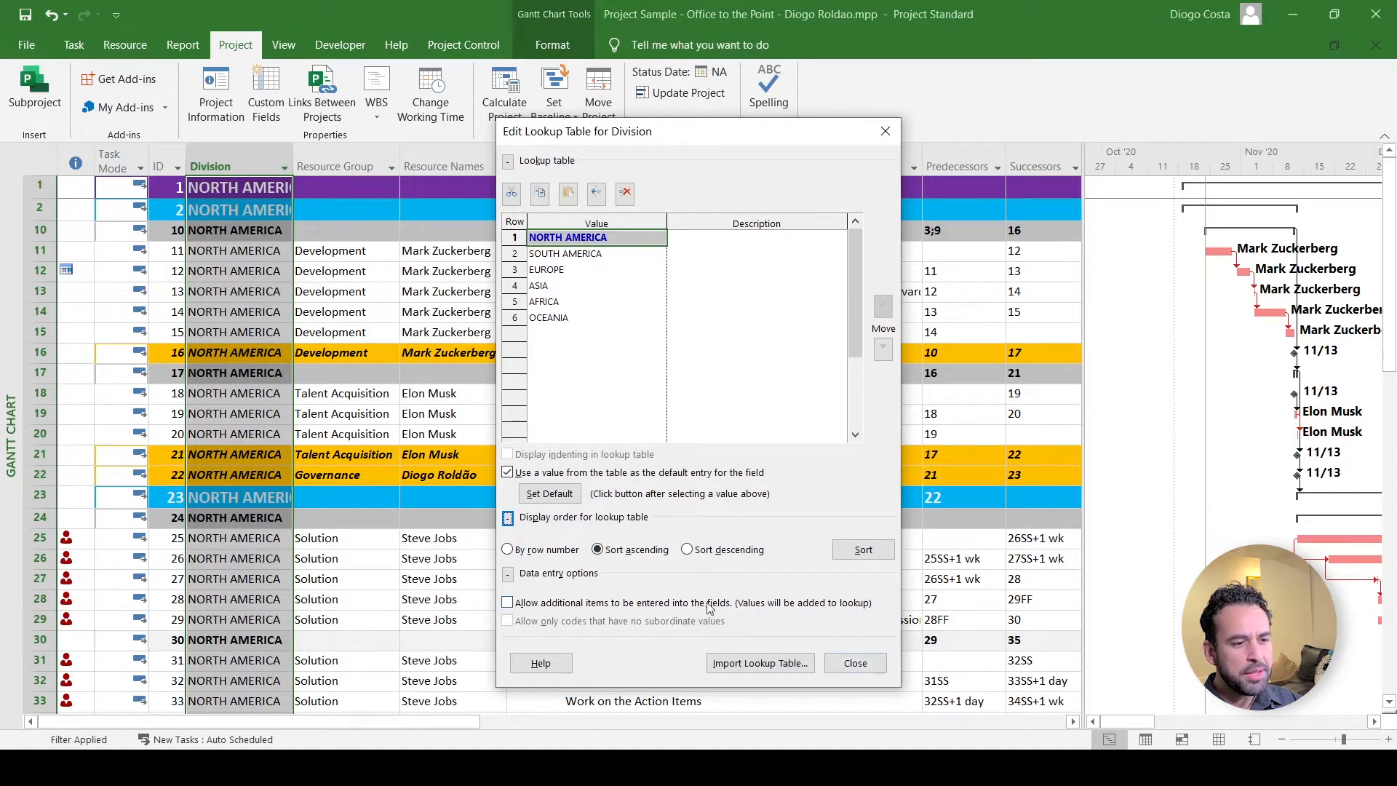
pyautogui.click(516, 606)
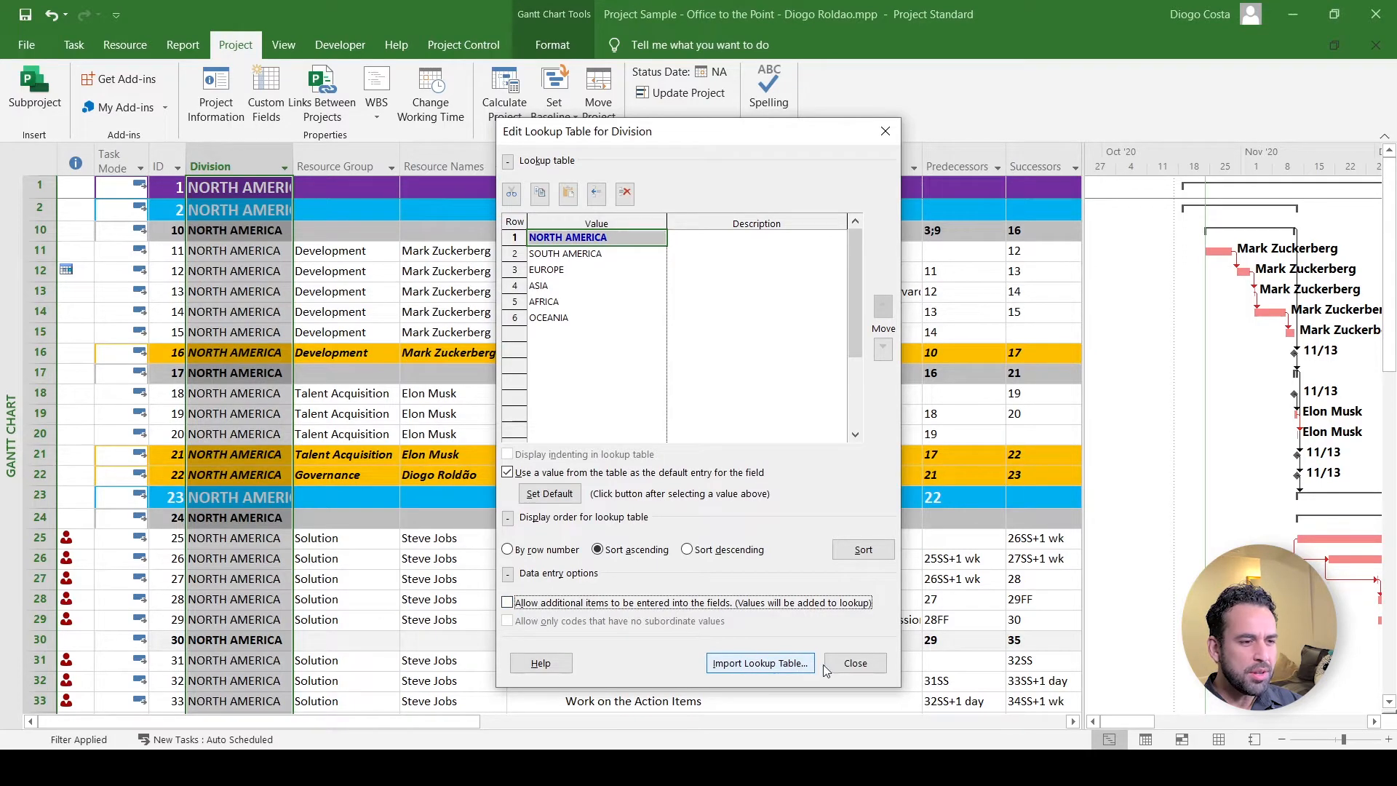
pyautogui.click(855, 664)
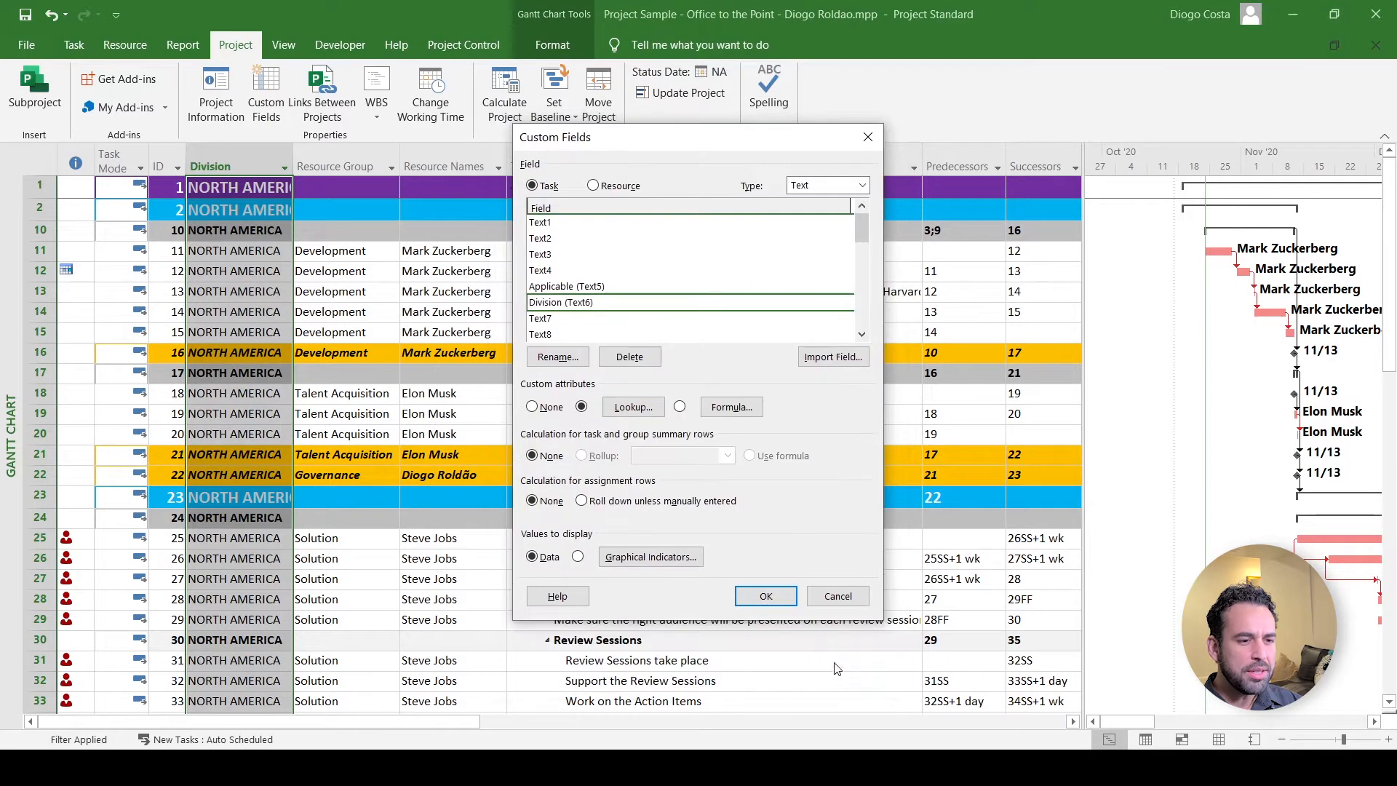
# - Preview the Division formula editor, then bring up the Custom Fields help article
pyautogui.click(749, 413)
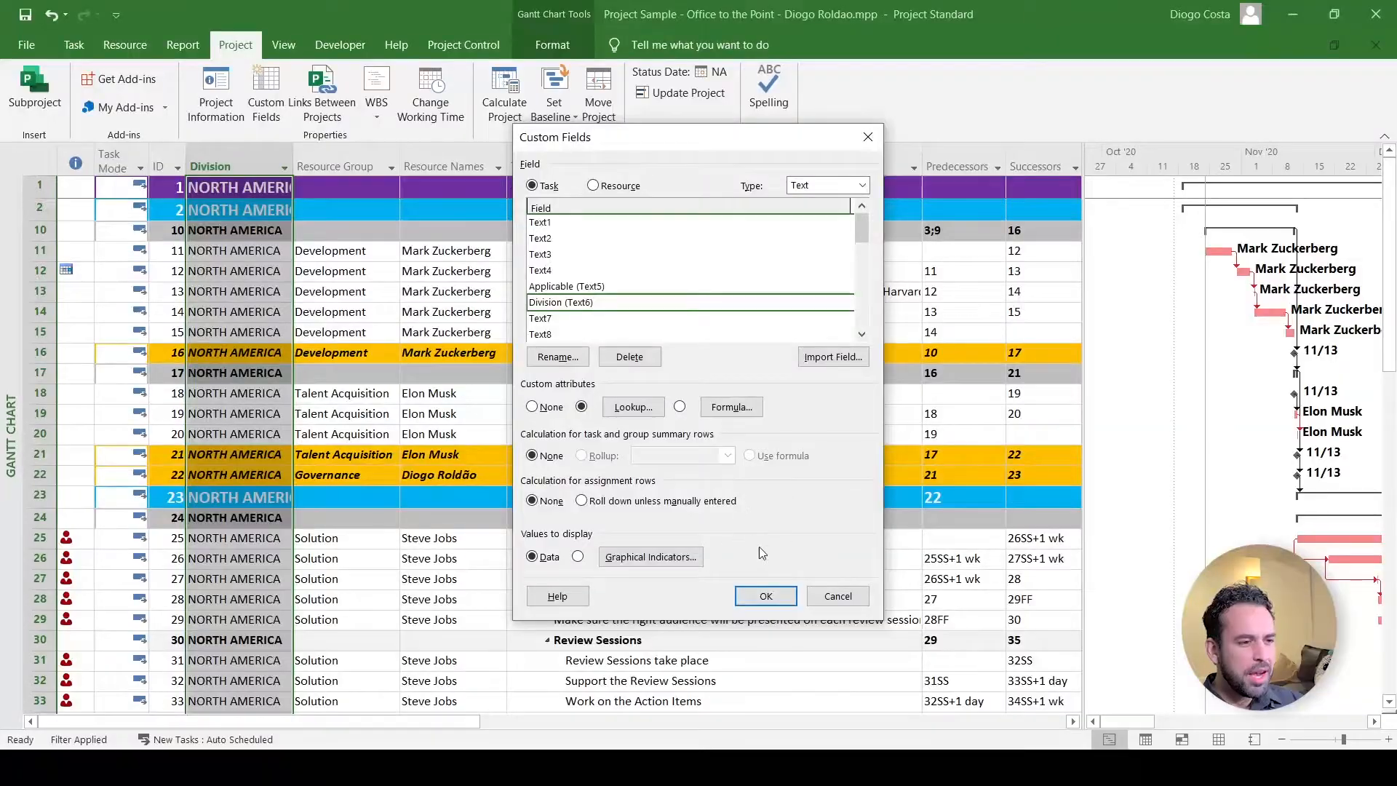
pyautogui.click(558, 597)
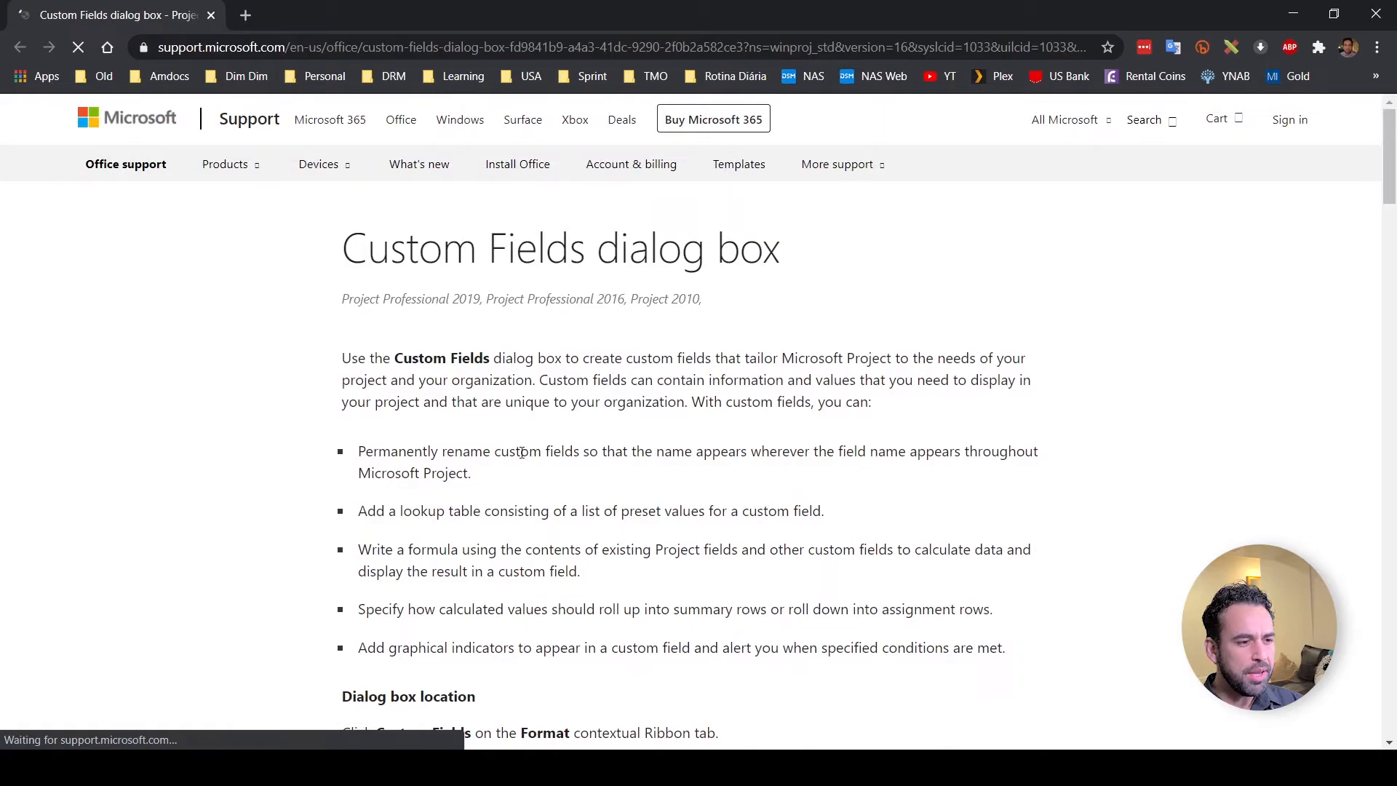
pyautogui.scroll(-10, 522, 453)
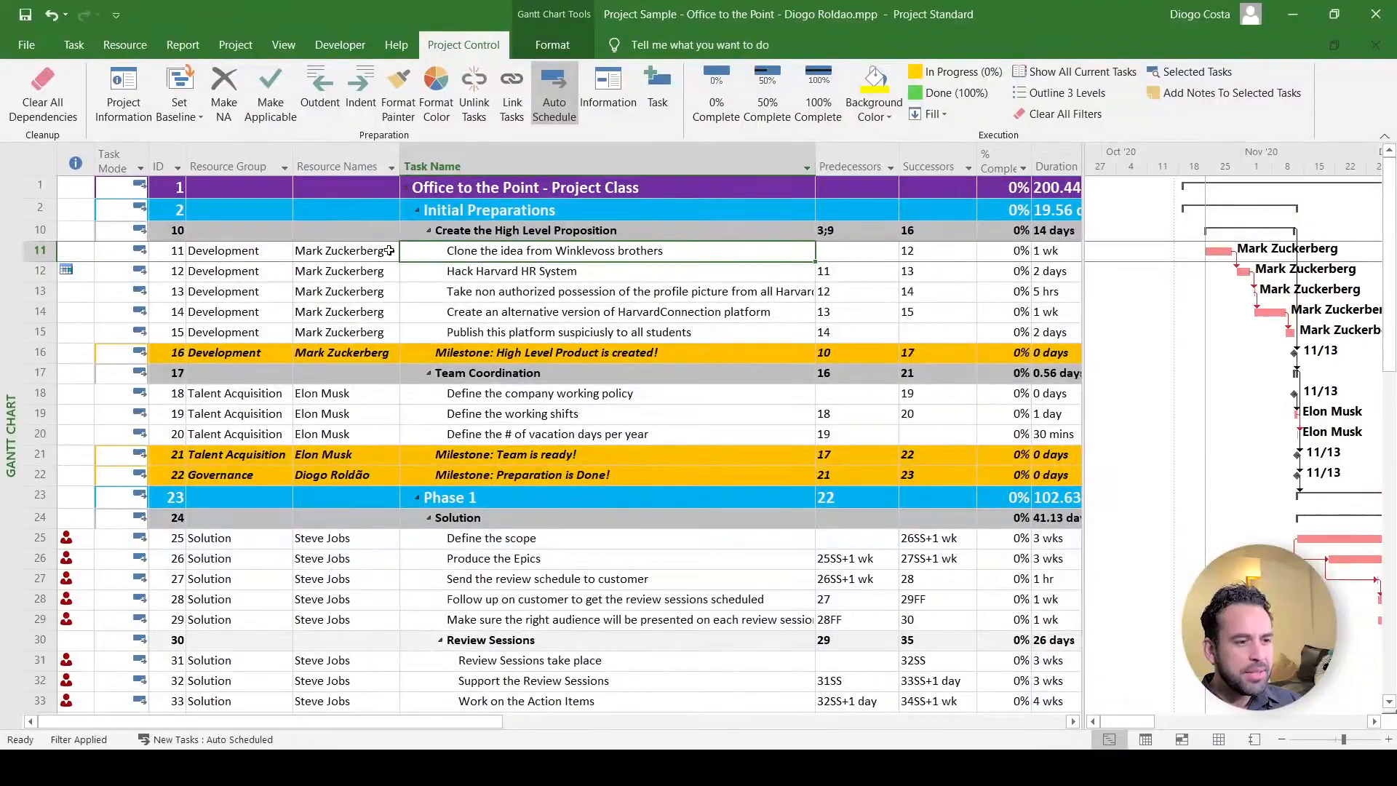
pyautogui.click(223, 154)
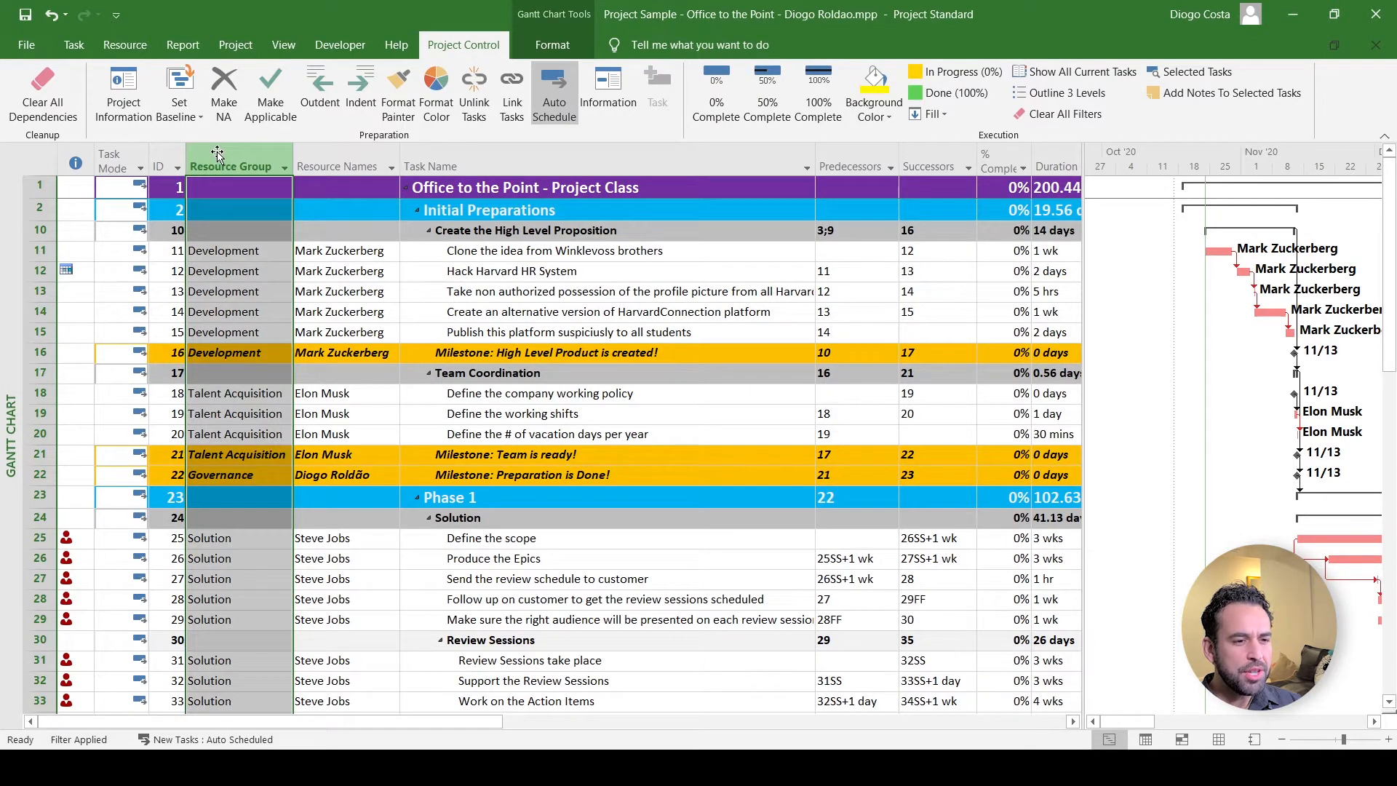
pyautogui.rightClick(217, 152)
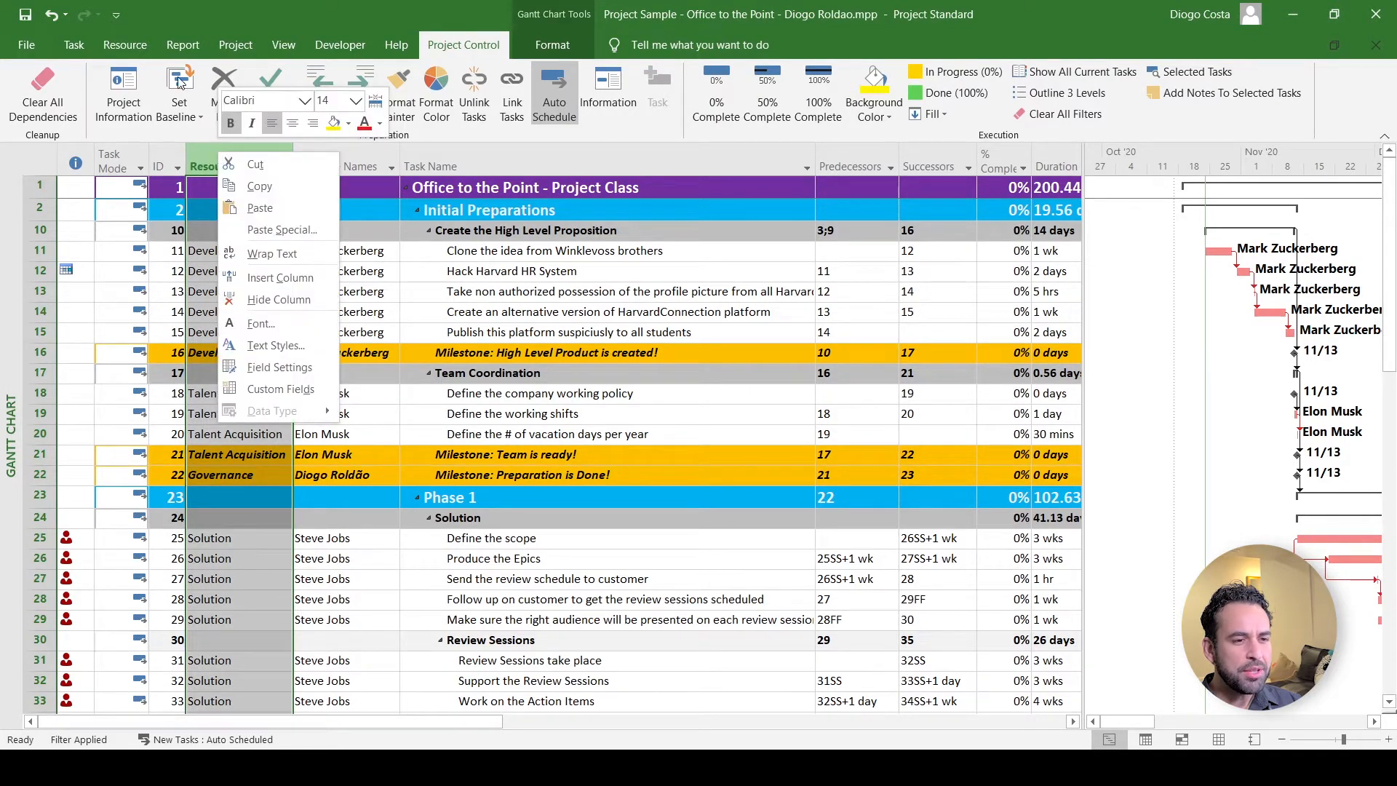
pyautogui.click(66, 48)
pyautogui.click(74, 186)
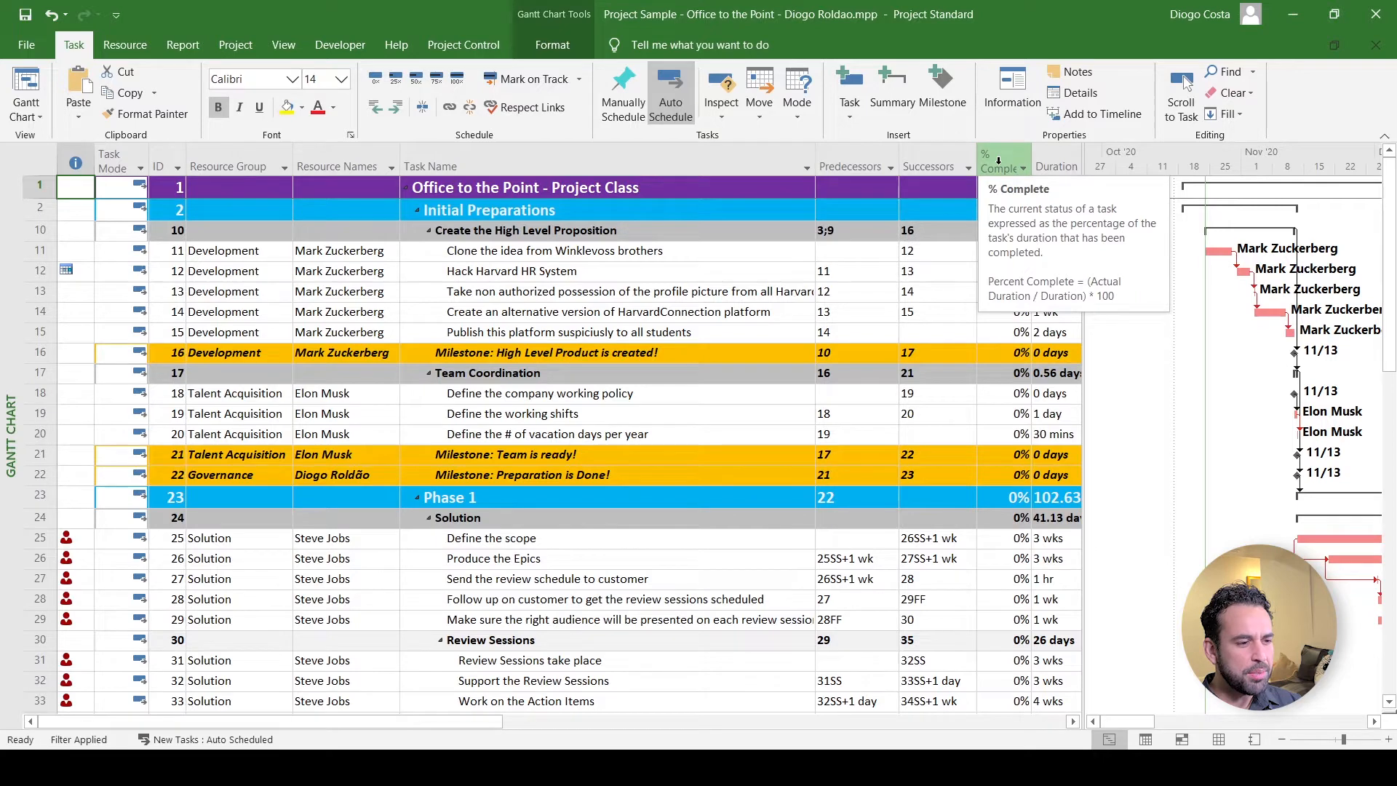
# - Delete the Actual Start and Actual Finish columns and check the Applicable column
pyautogui.moveTo(492, 725); pyautogui.dragTo(670, 733)
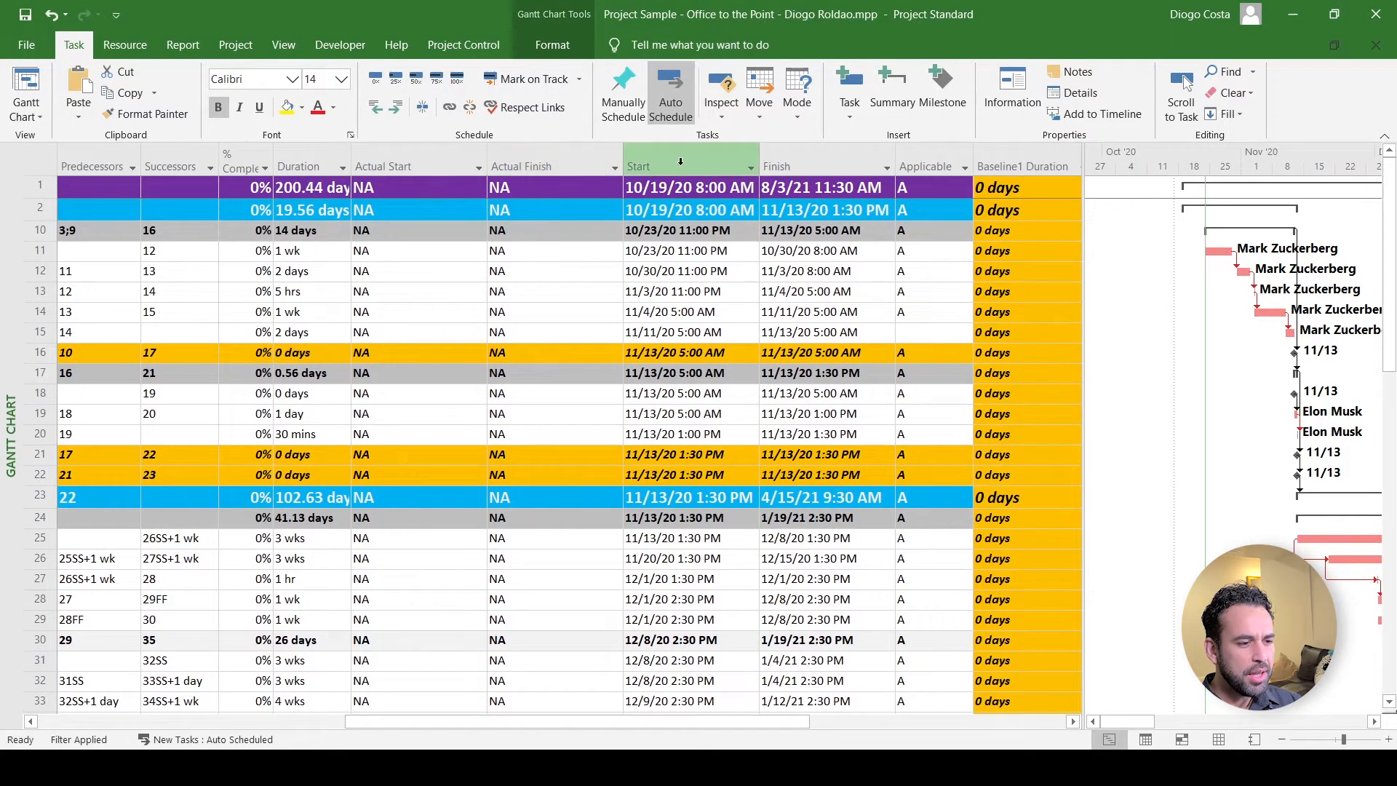
pyautogui.click(418, 166)
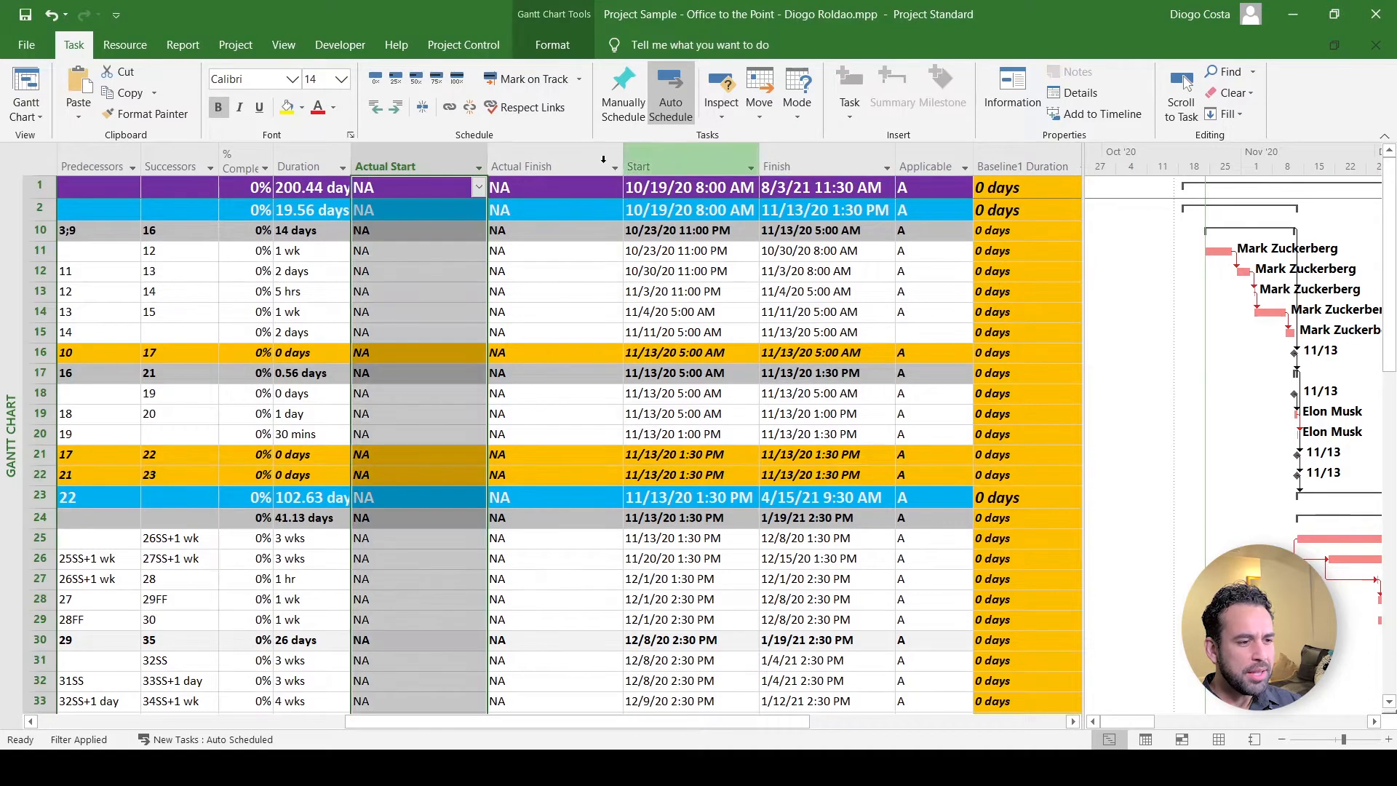
pyautogui.press('Delete')
pyautogui.press('Delete')
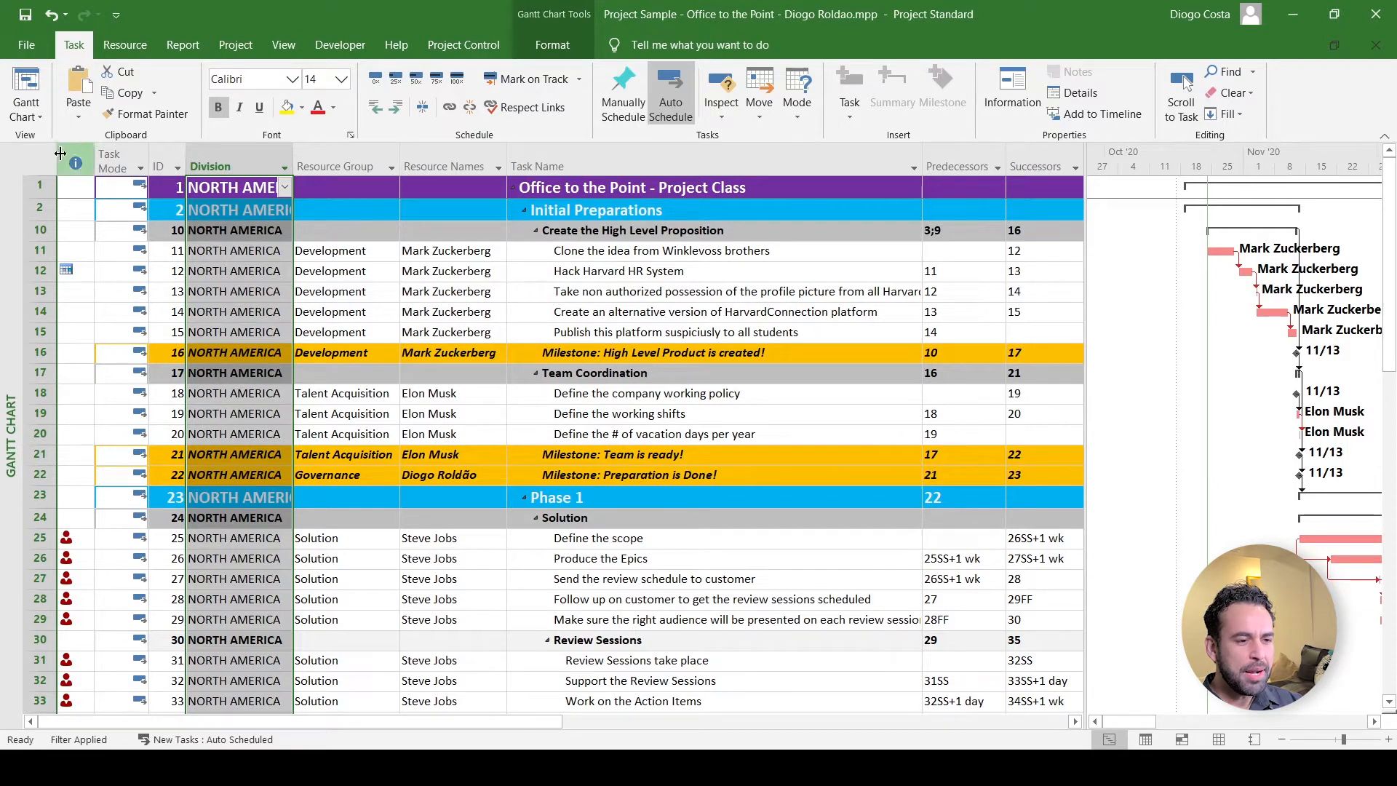
pyautogui.moveTo(537, 722); pyautogui.dragTo(998, 723)
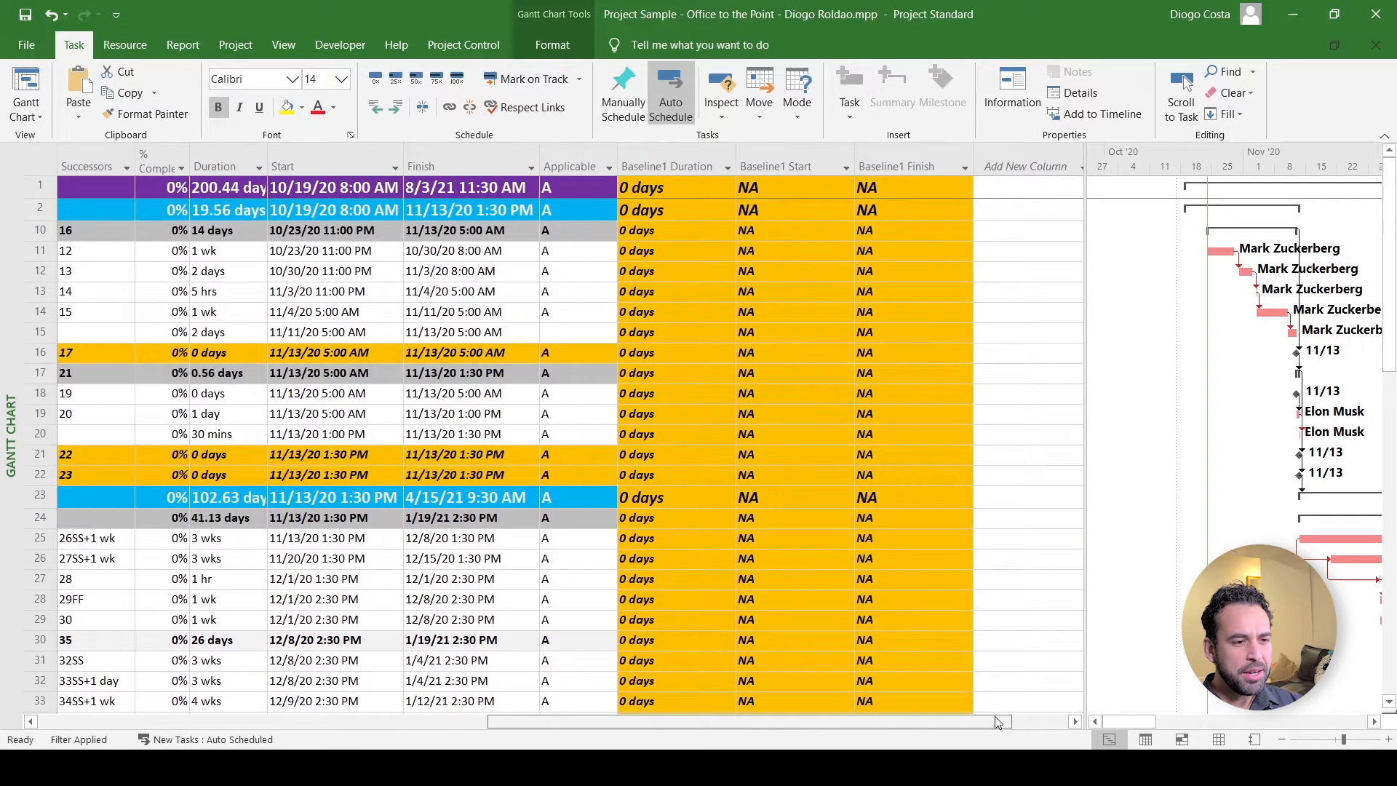
pyautogui.click(567, 155)
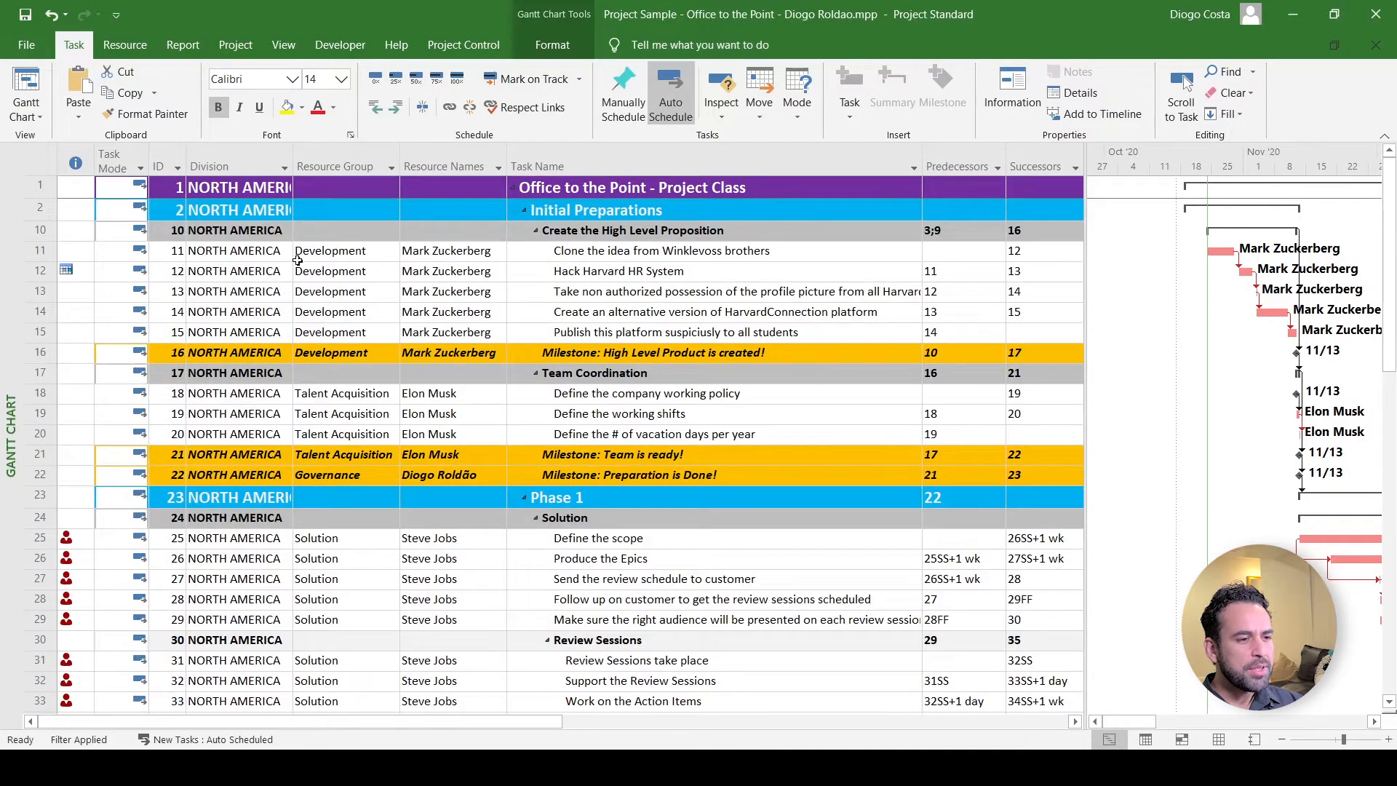
pyautogui.click(144, 49)
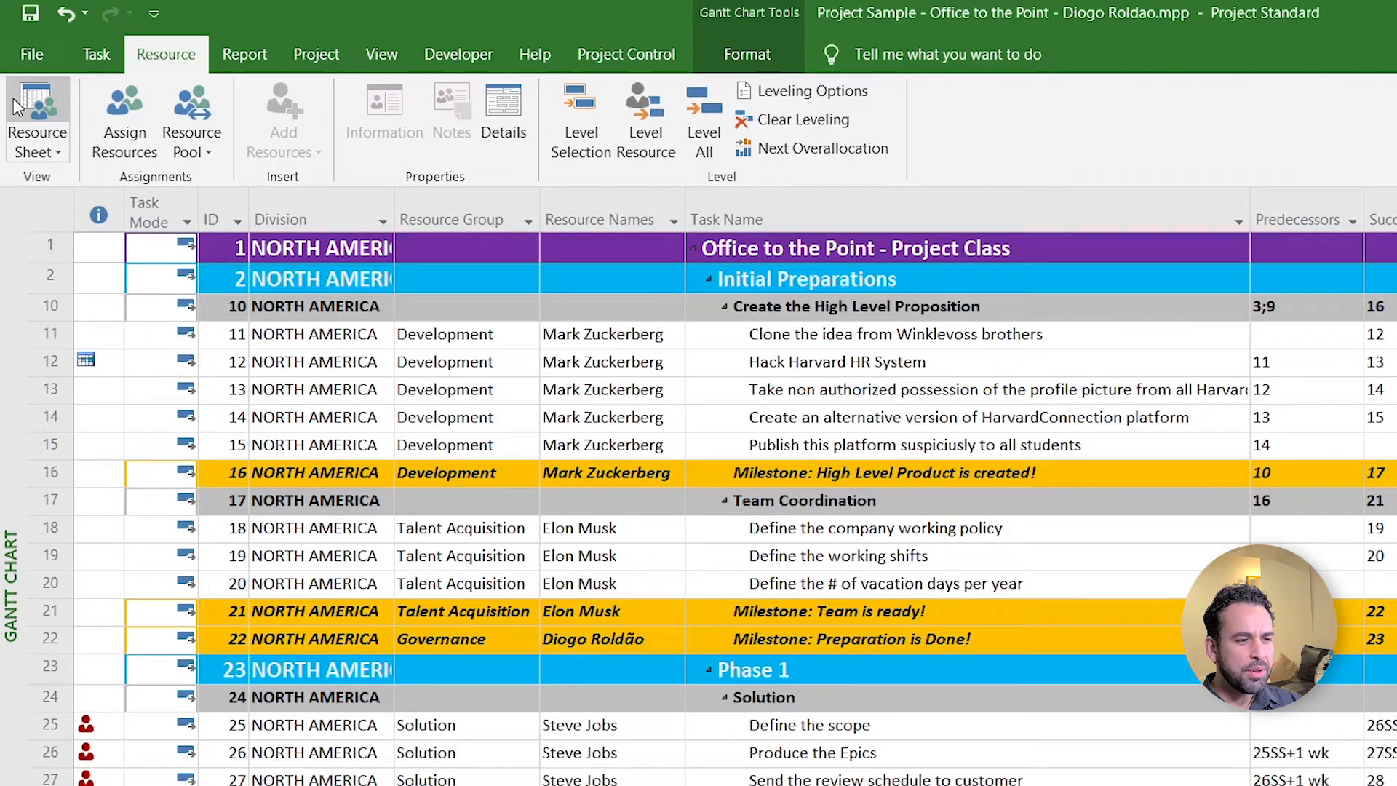
# - Switch to the Resource Sheet view listing eight resources, including Budget A and Boxes
pyautogui.click(33, 96)
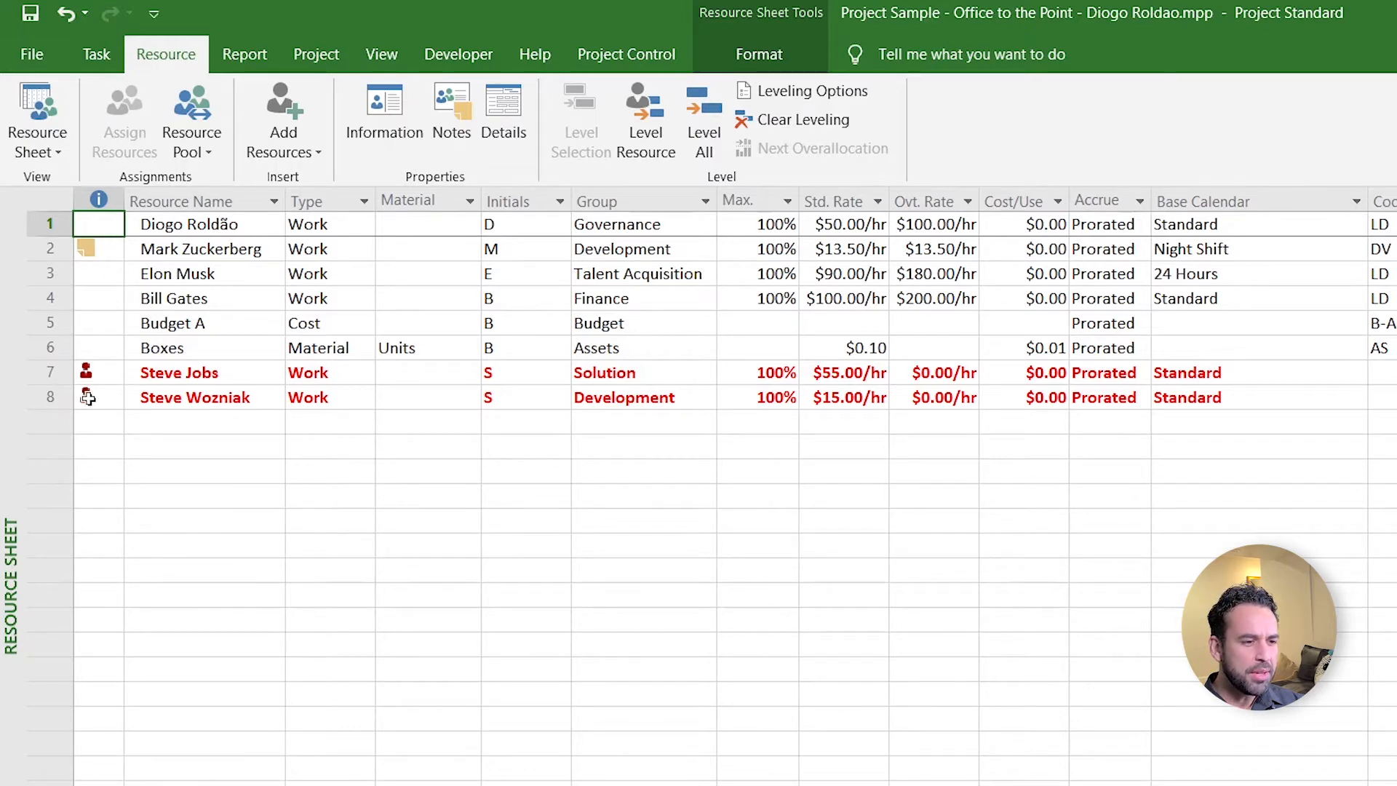
pyautogui.click(113, 252)
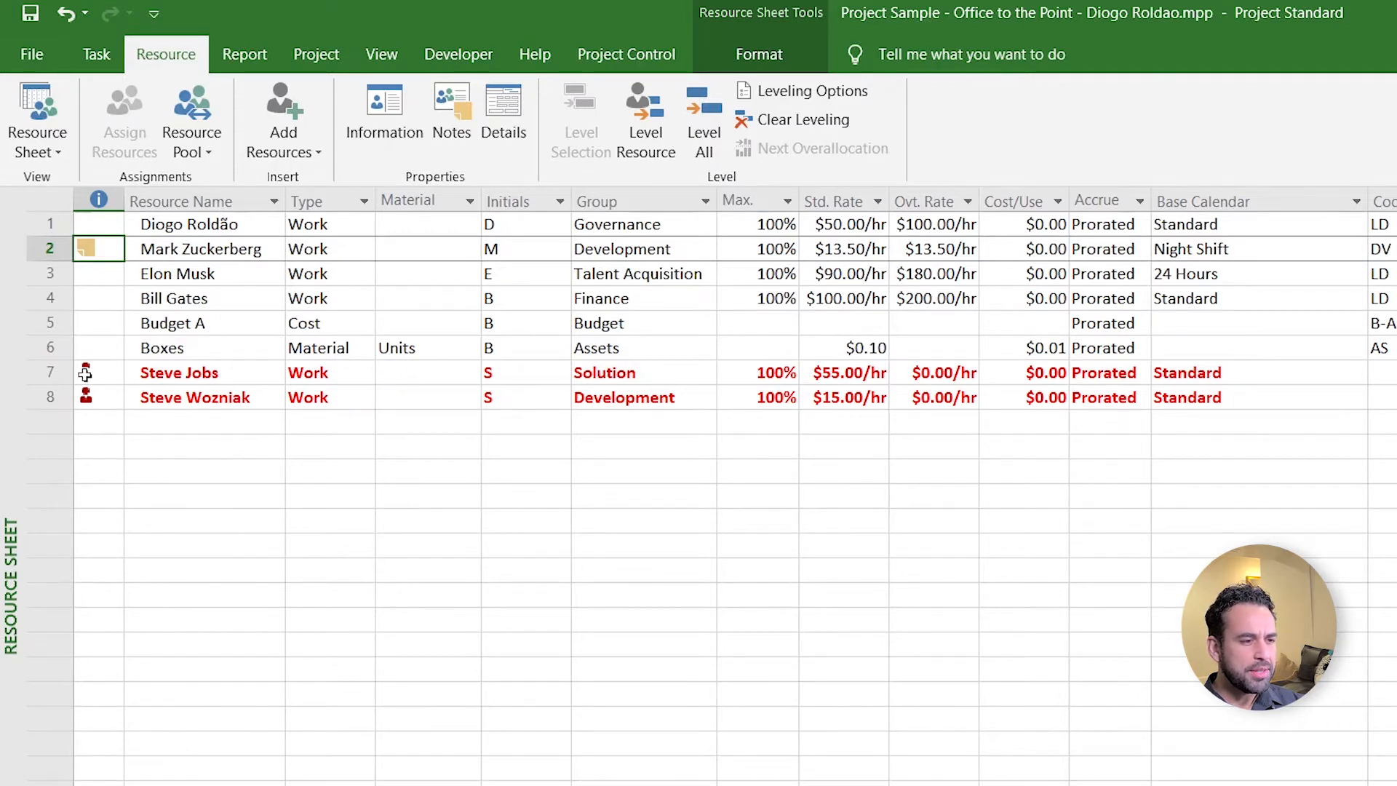
pyautogui.click(182, 202)
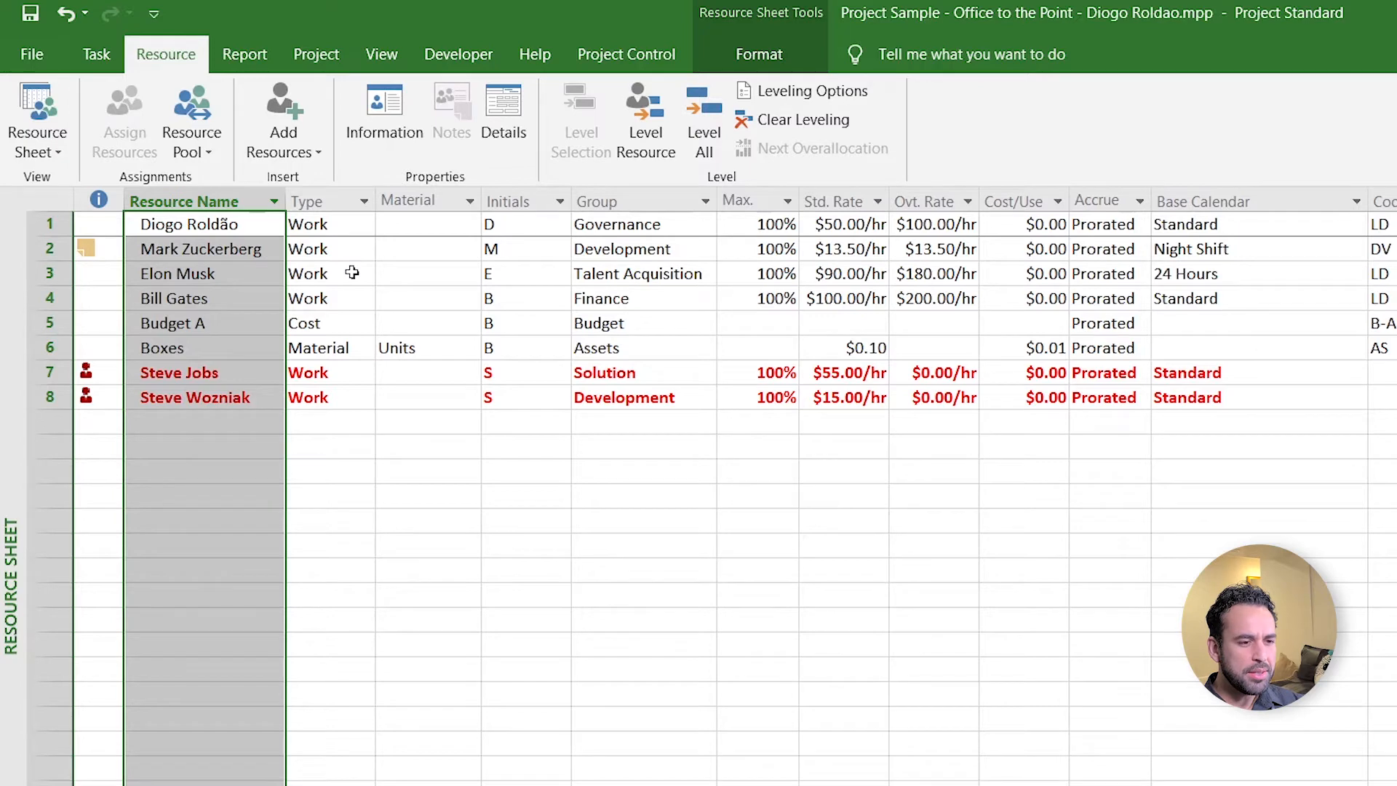
pyautogui.click(330, 202)
pyautogui.click(365, 224)
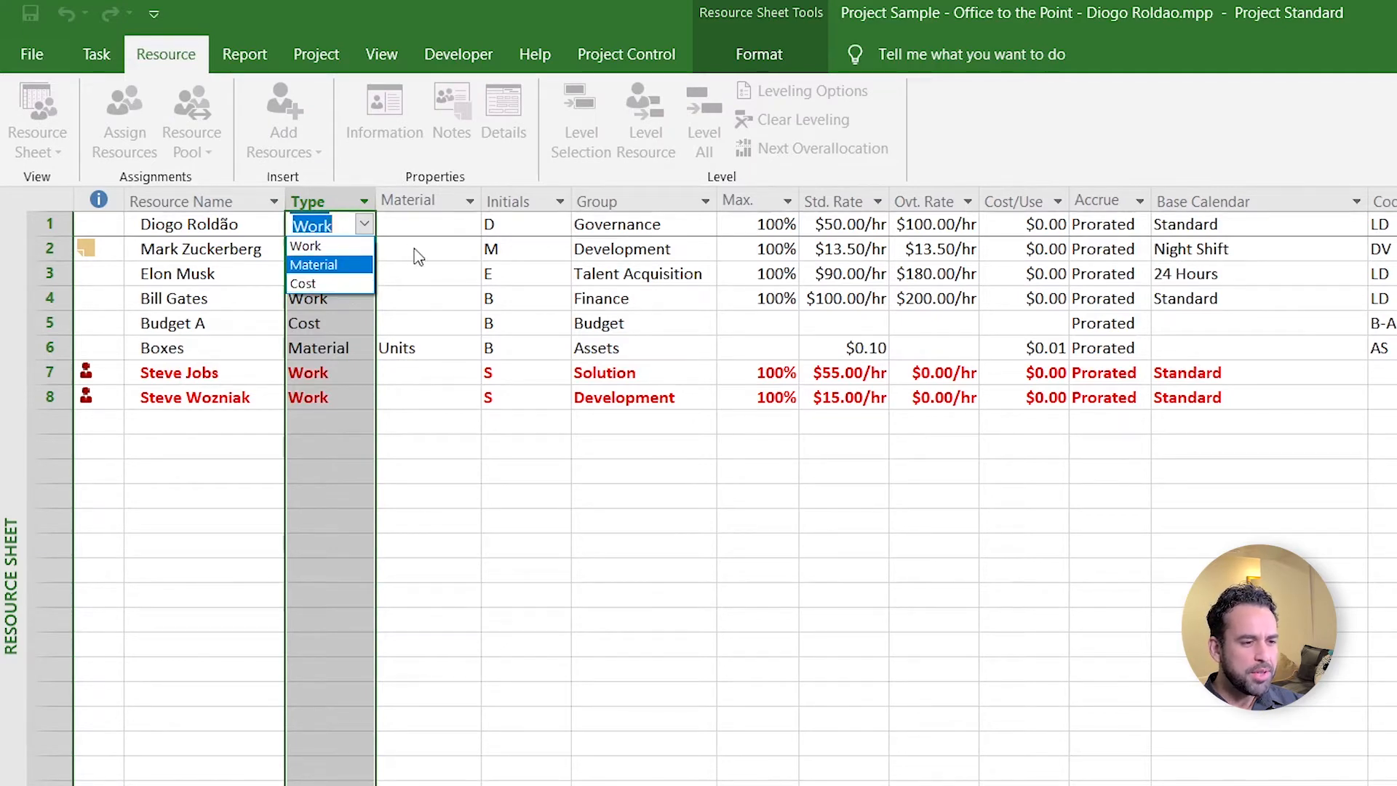
pyautogui.press('Escape')
pyautogui.click(447, 224)
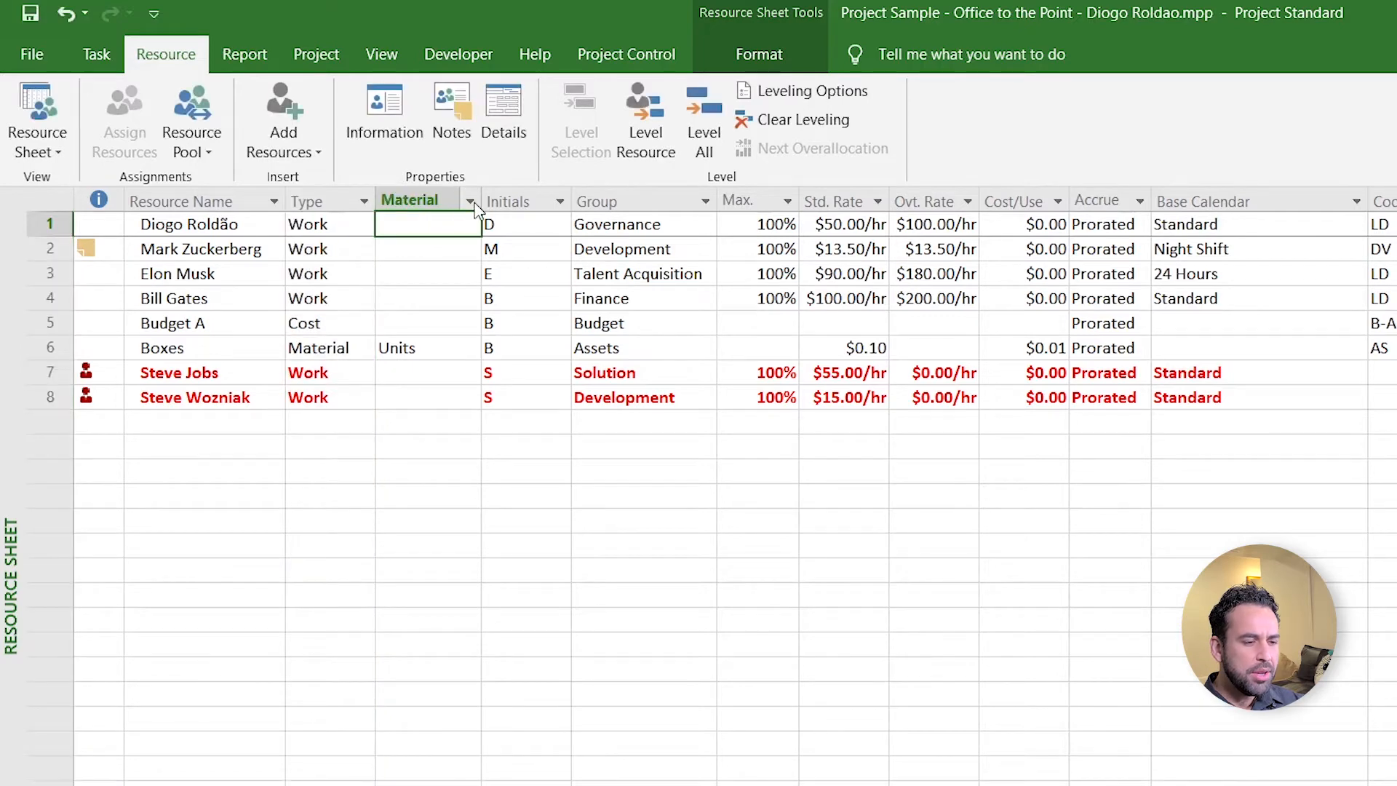
pyautogui.click(426, 348)
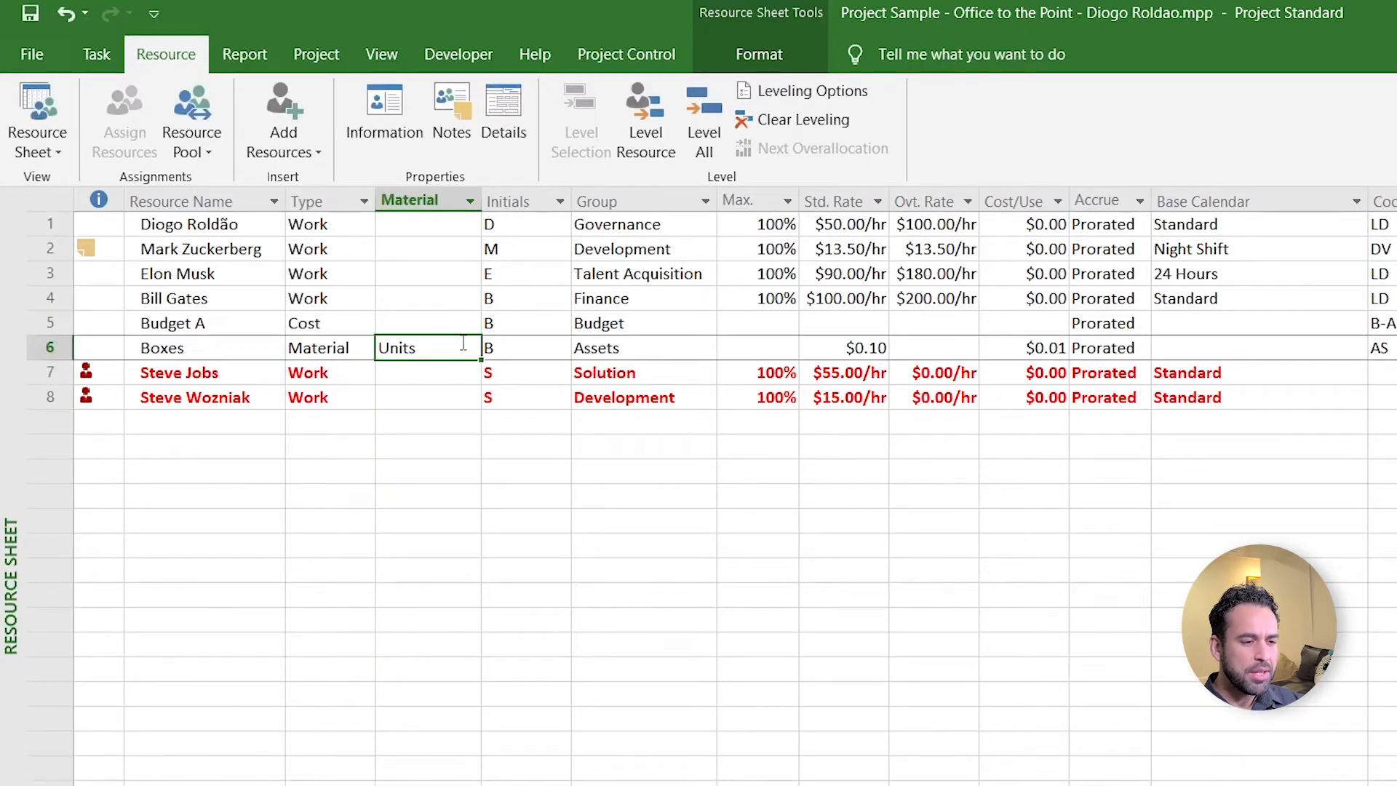
pyautogui.doubleClick(457, 347)
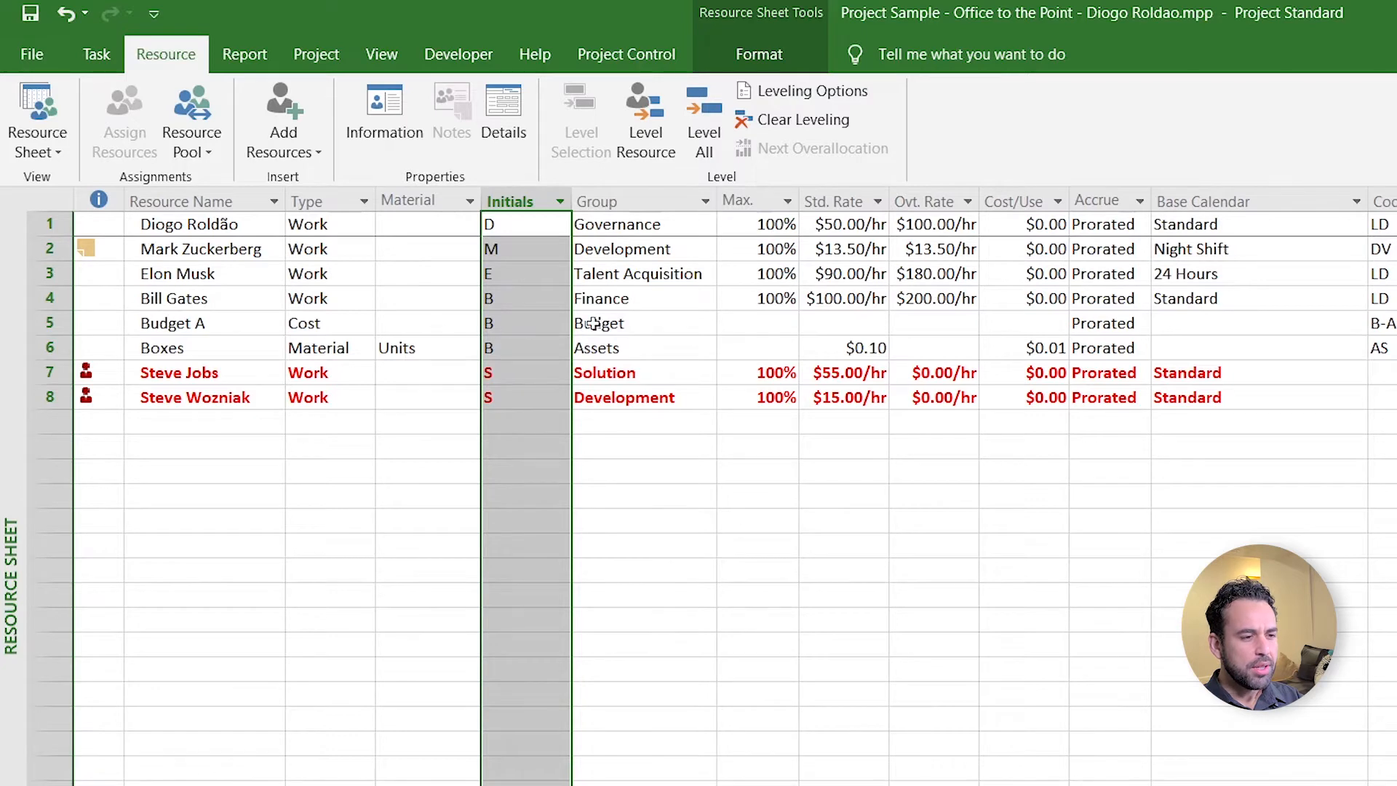
pyautogui.click(651, 203)
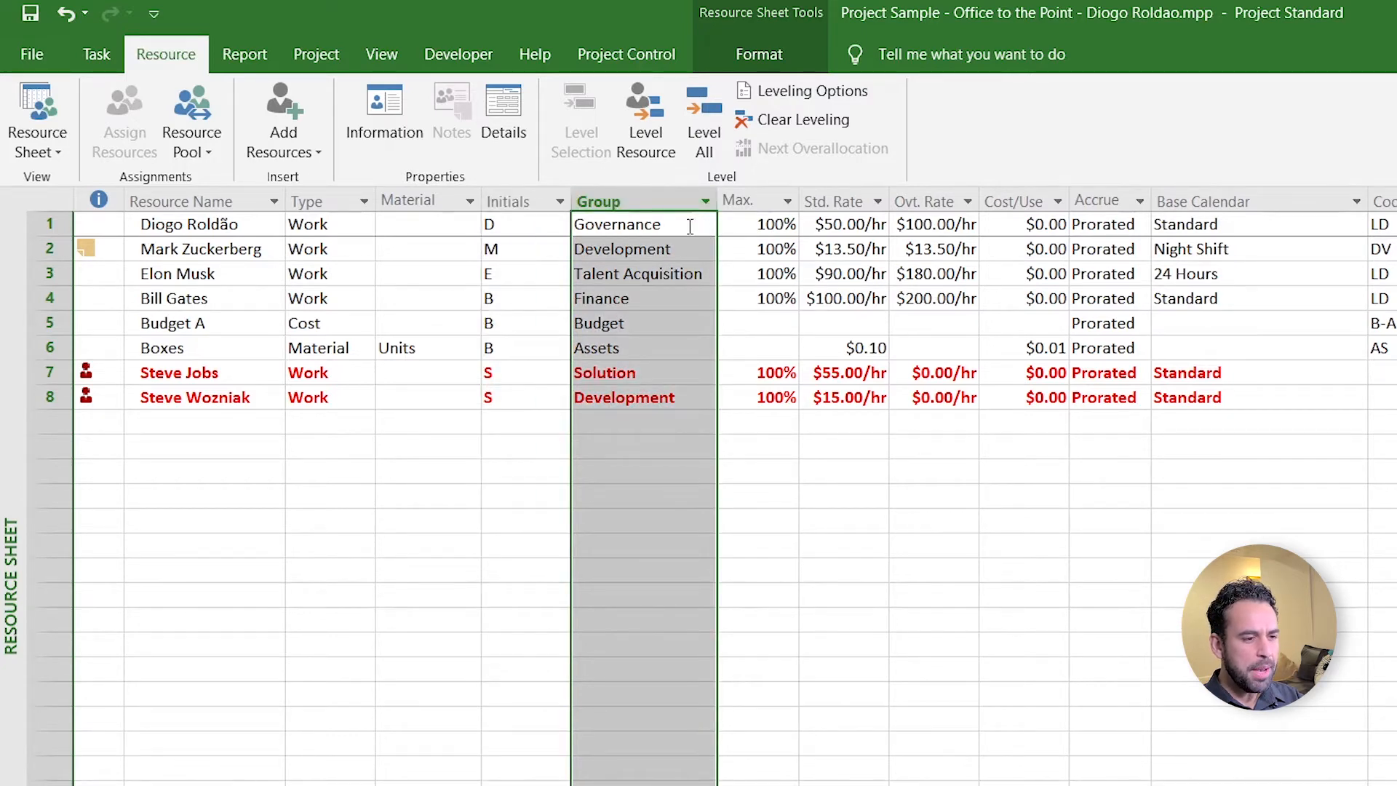
pyautogui.click(743, 201)
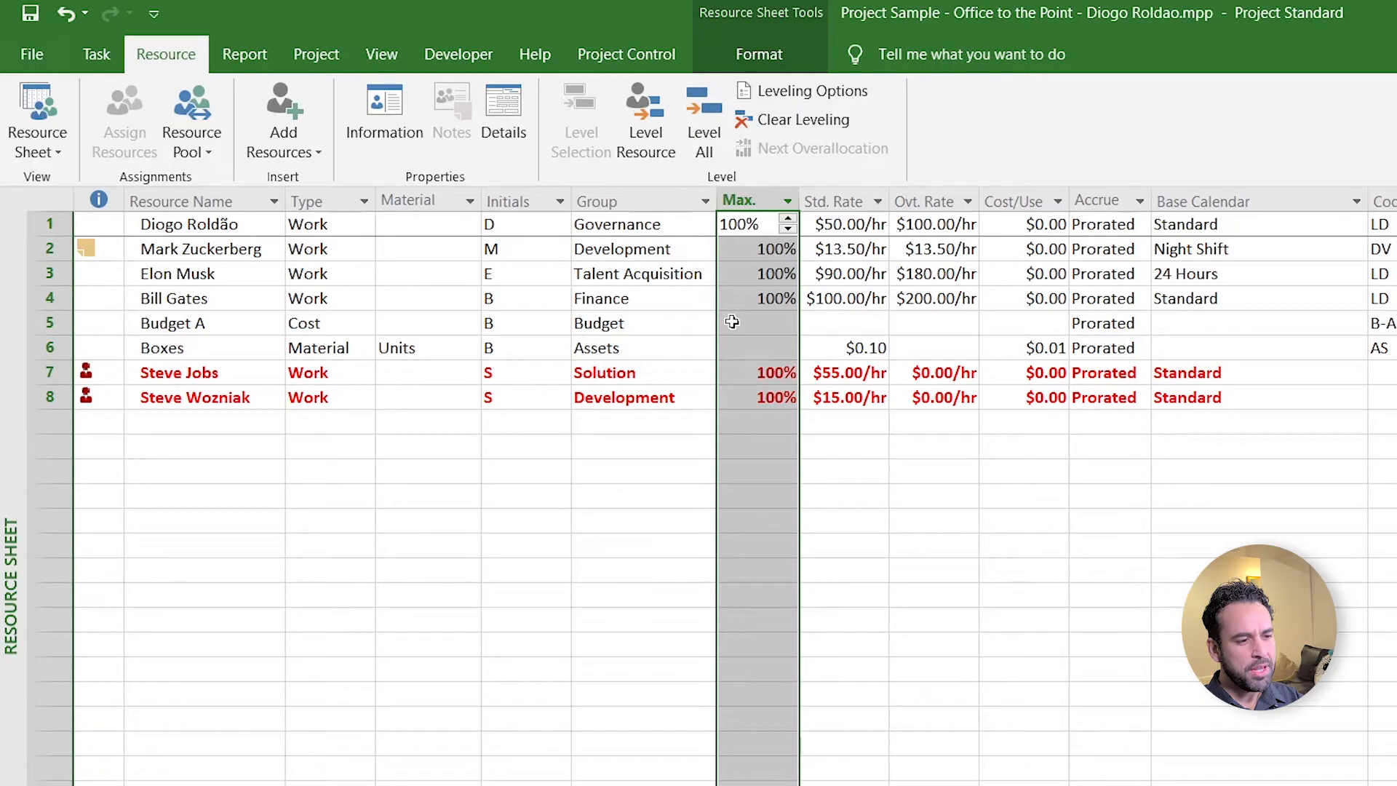
pyautogui.click(832, 201)
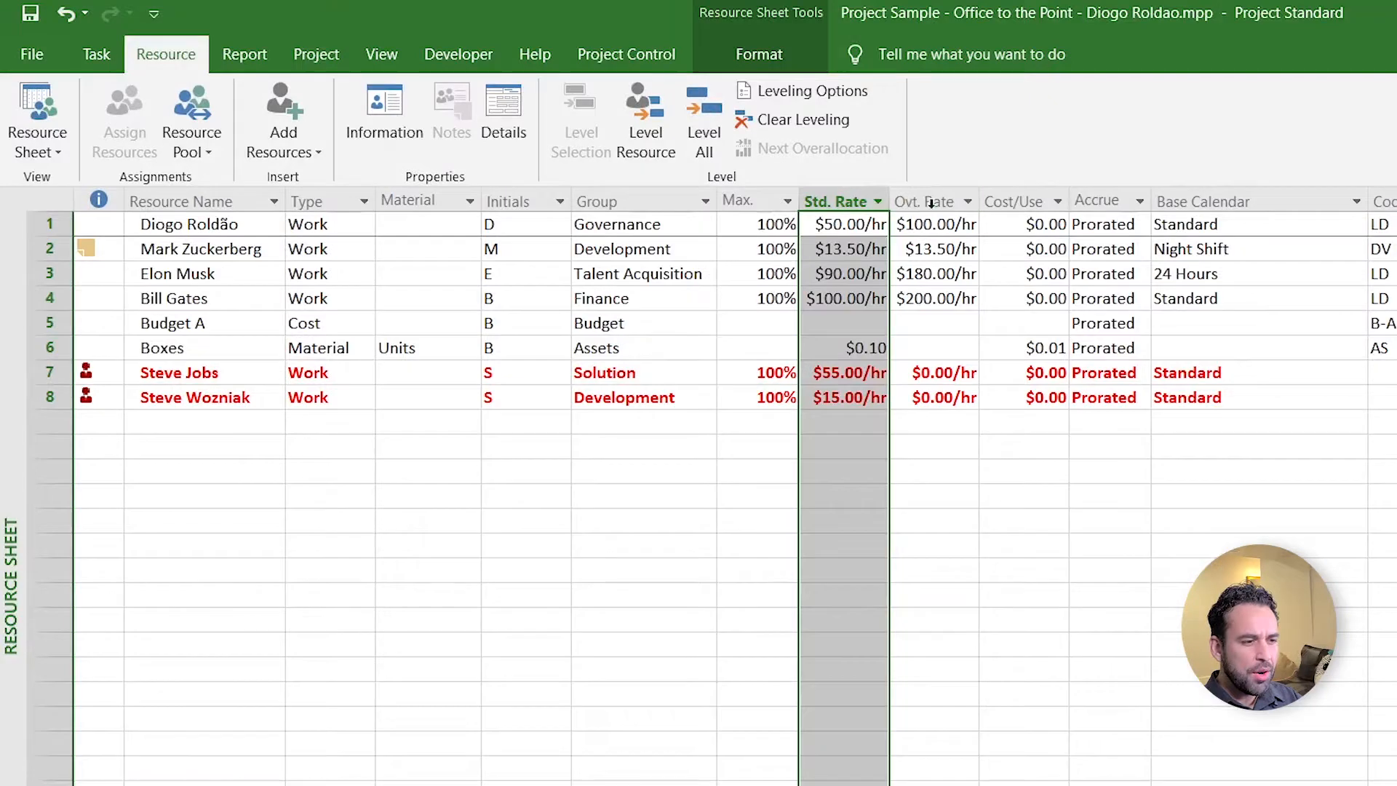
pyautogui.click(928, 198)
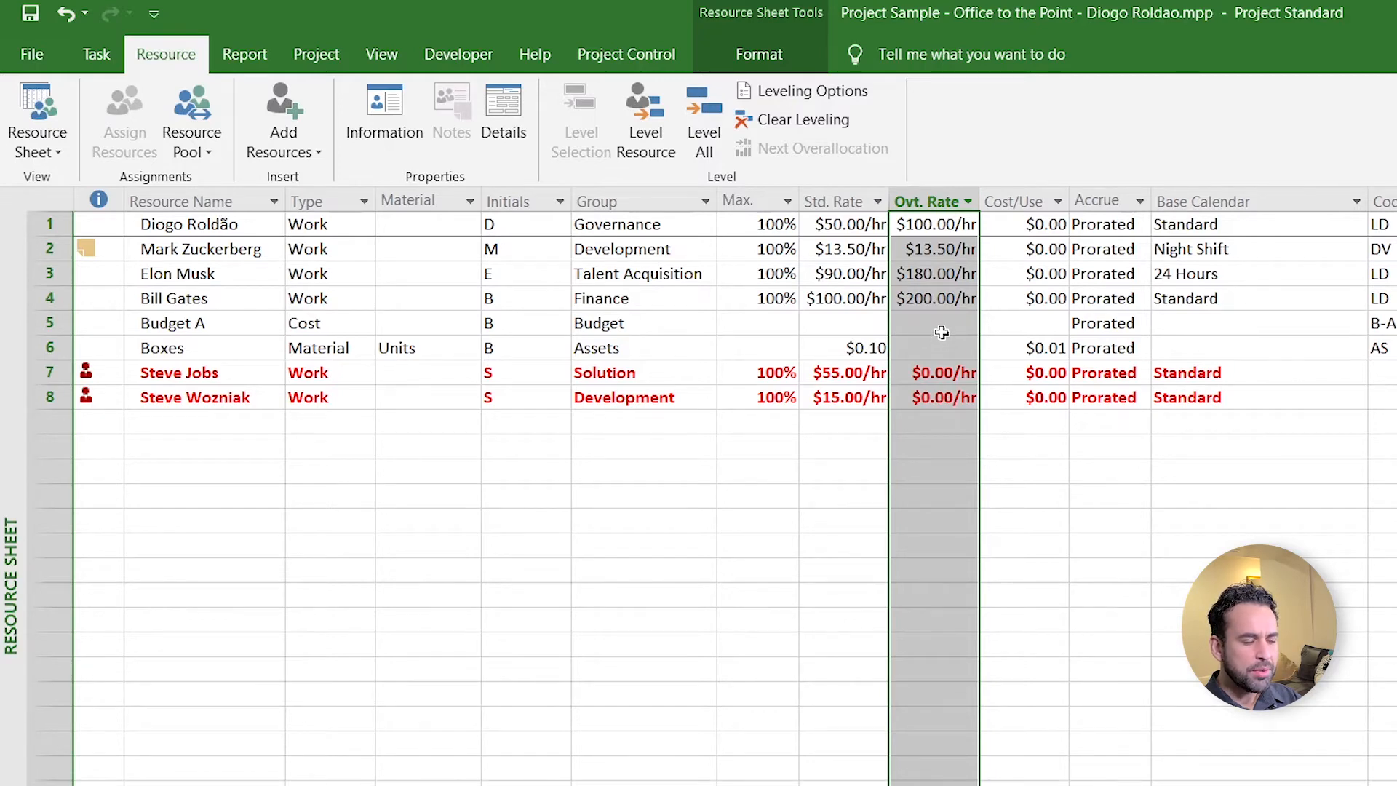
pyautogui.click(1012, 204)
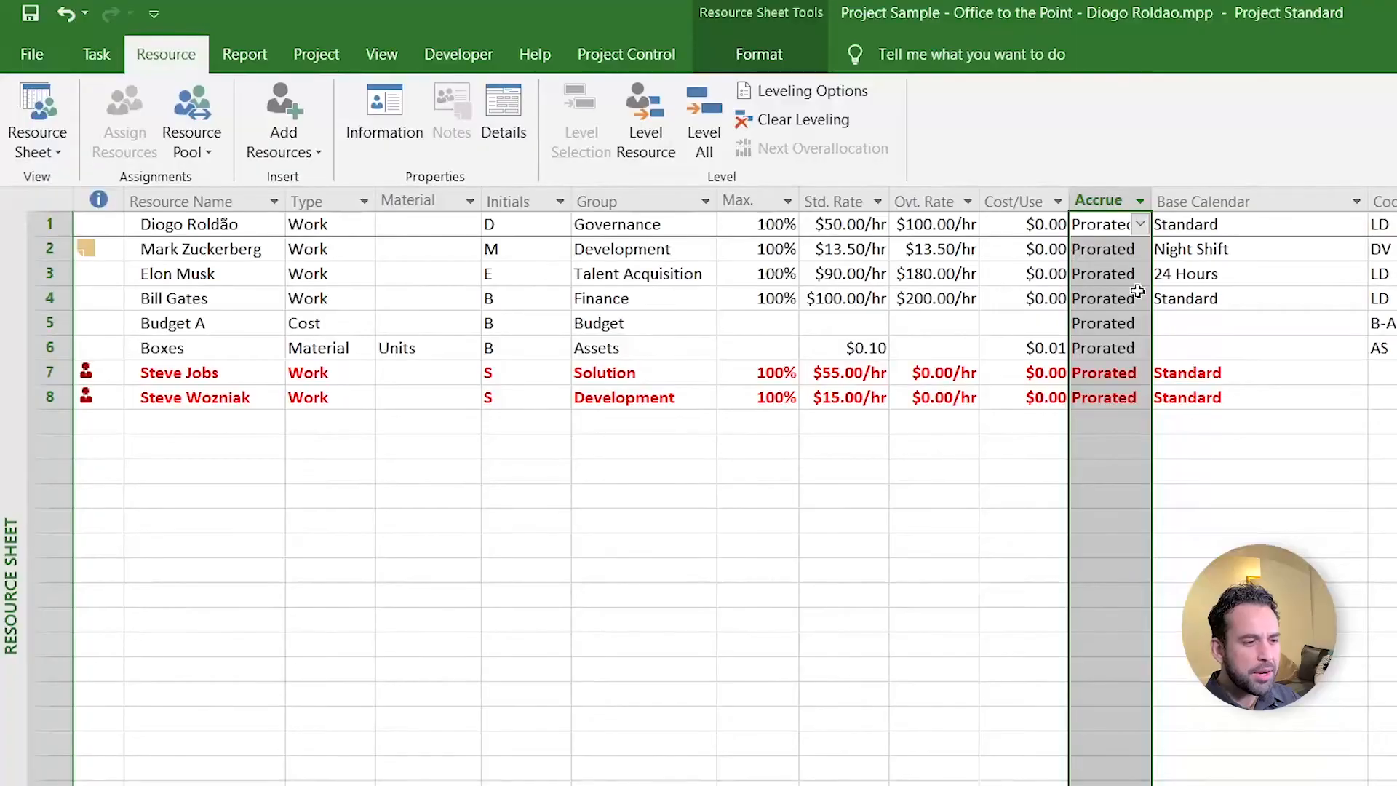
# - Review row 1's Accrue At (Prorated) and Base Calendar (Standard) choices
pyautogui.click(1141, 224)
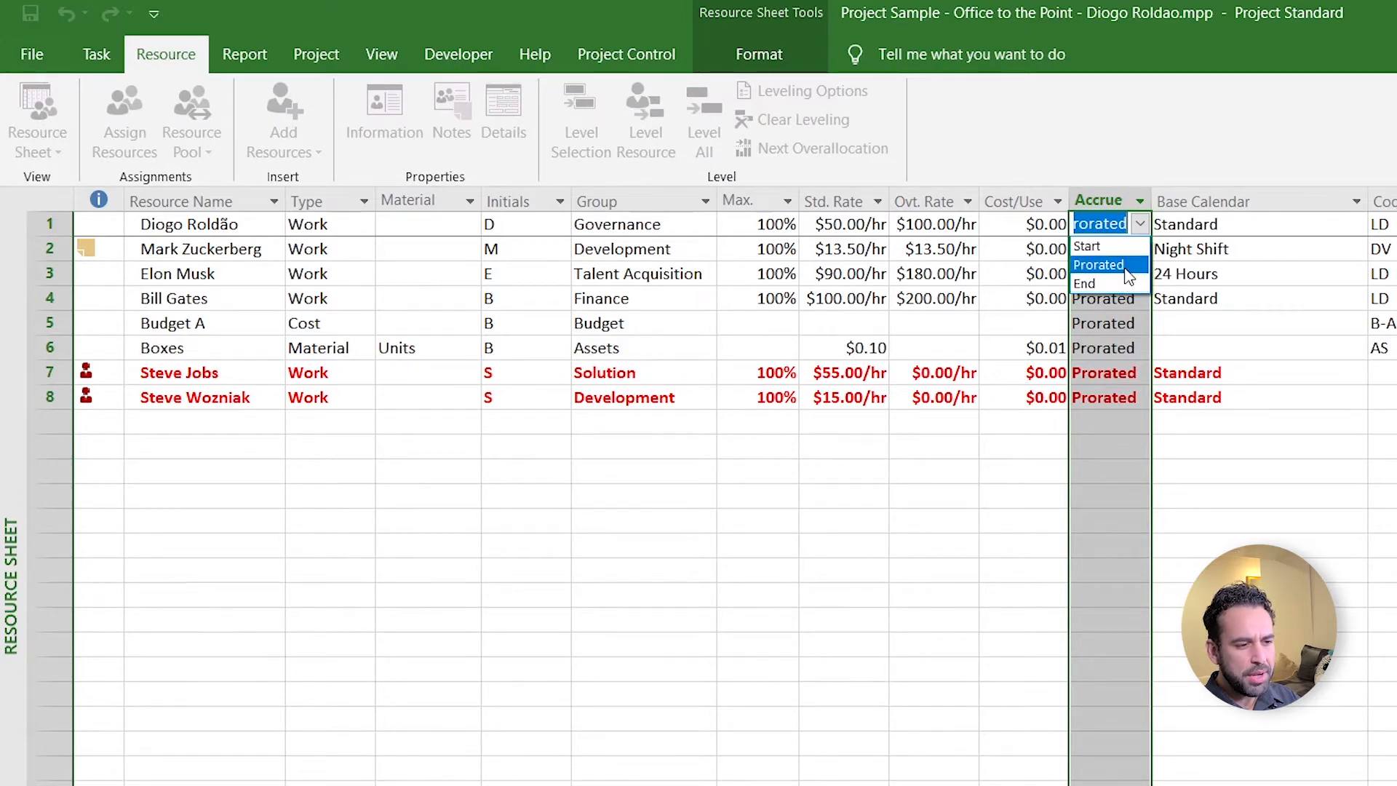
pyautogui.click(1134, 268)
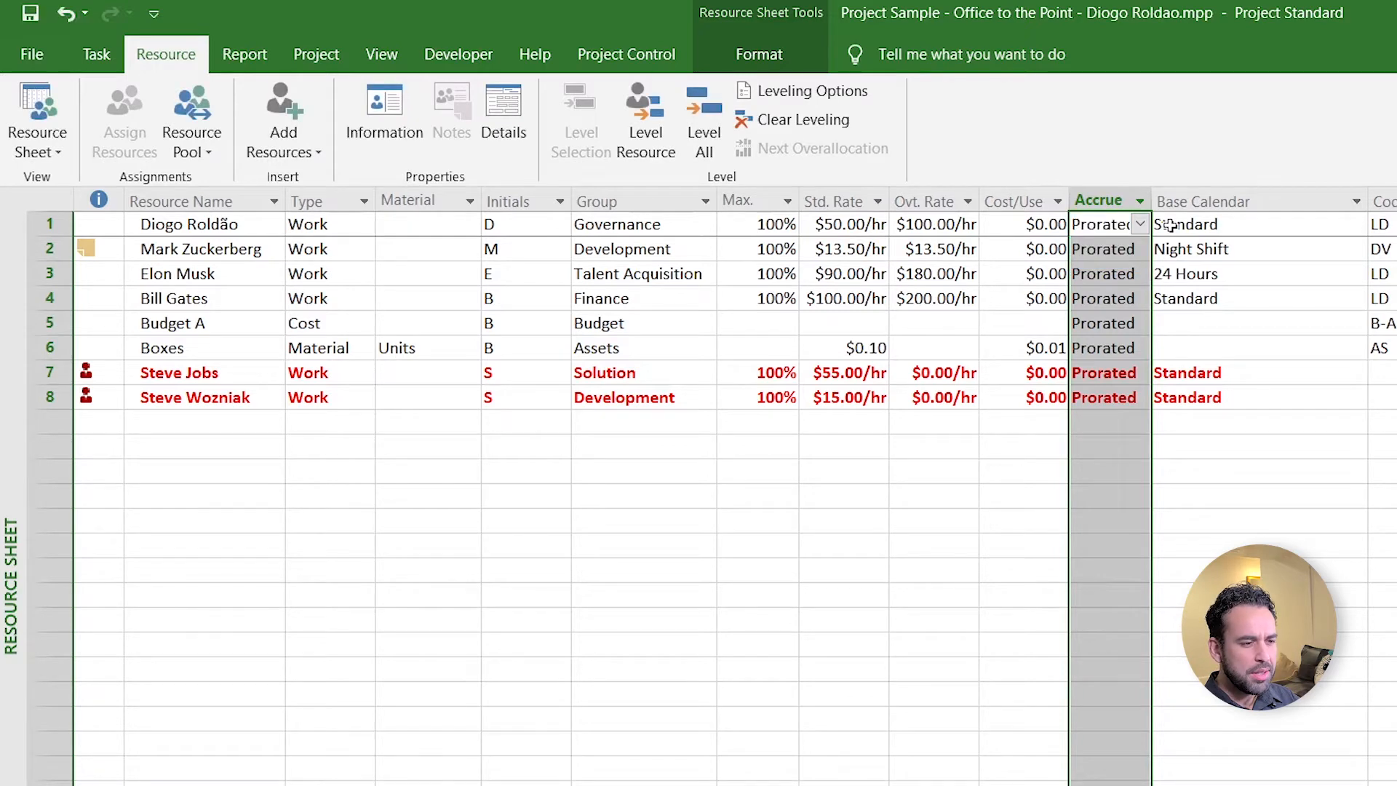
pyautogui.click(1173, 226)
pyautogui.click(1357, 226)
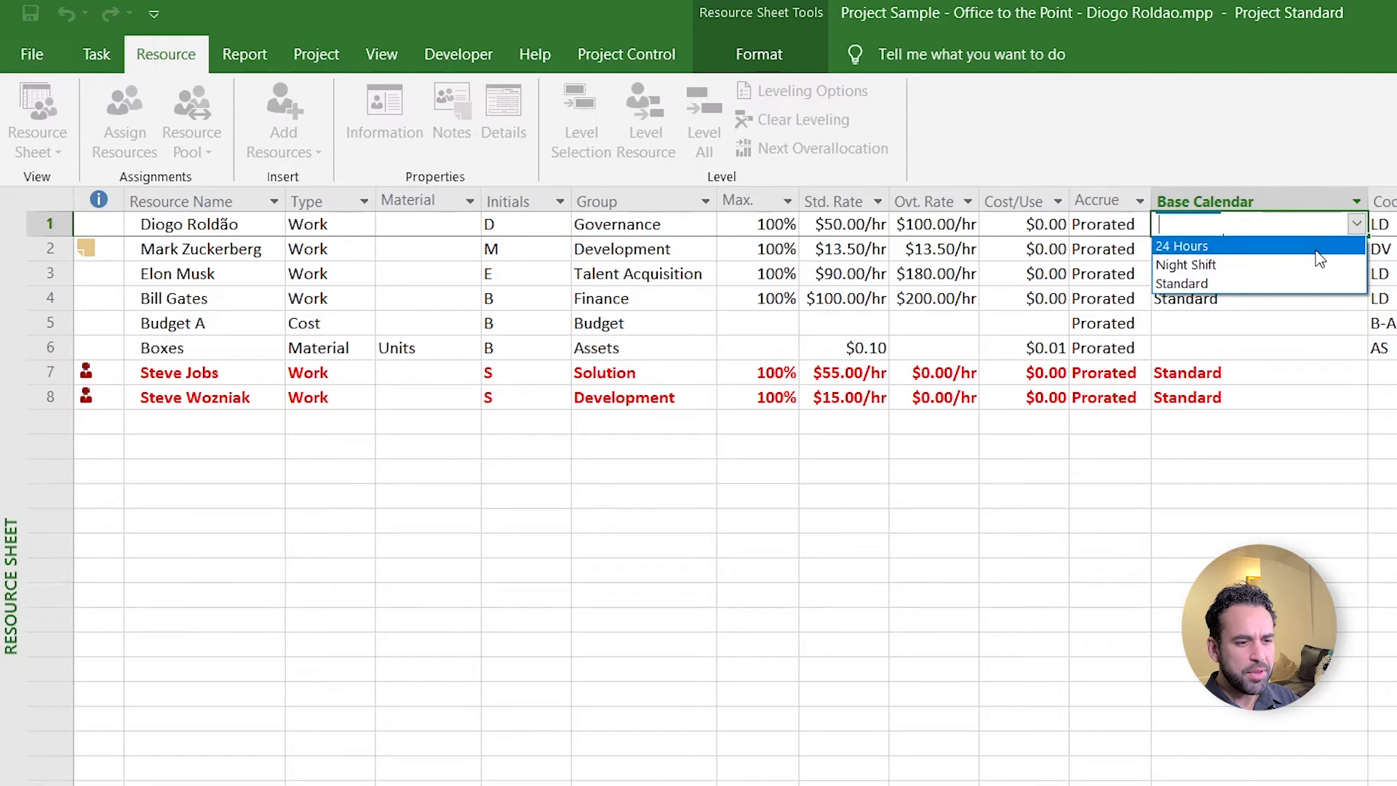
pyautogui.click(1304, 322)
# - Change row 2's base calendar from Night Shift to Standard
pyautogui.click(1257, 276)
pyautogui.click(1255, 249)
pyautogui.click(1255, 234)
pyautogui.click(1243, 253)
pyautogui.click(1243, 273)
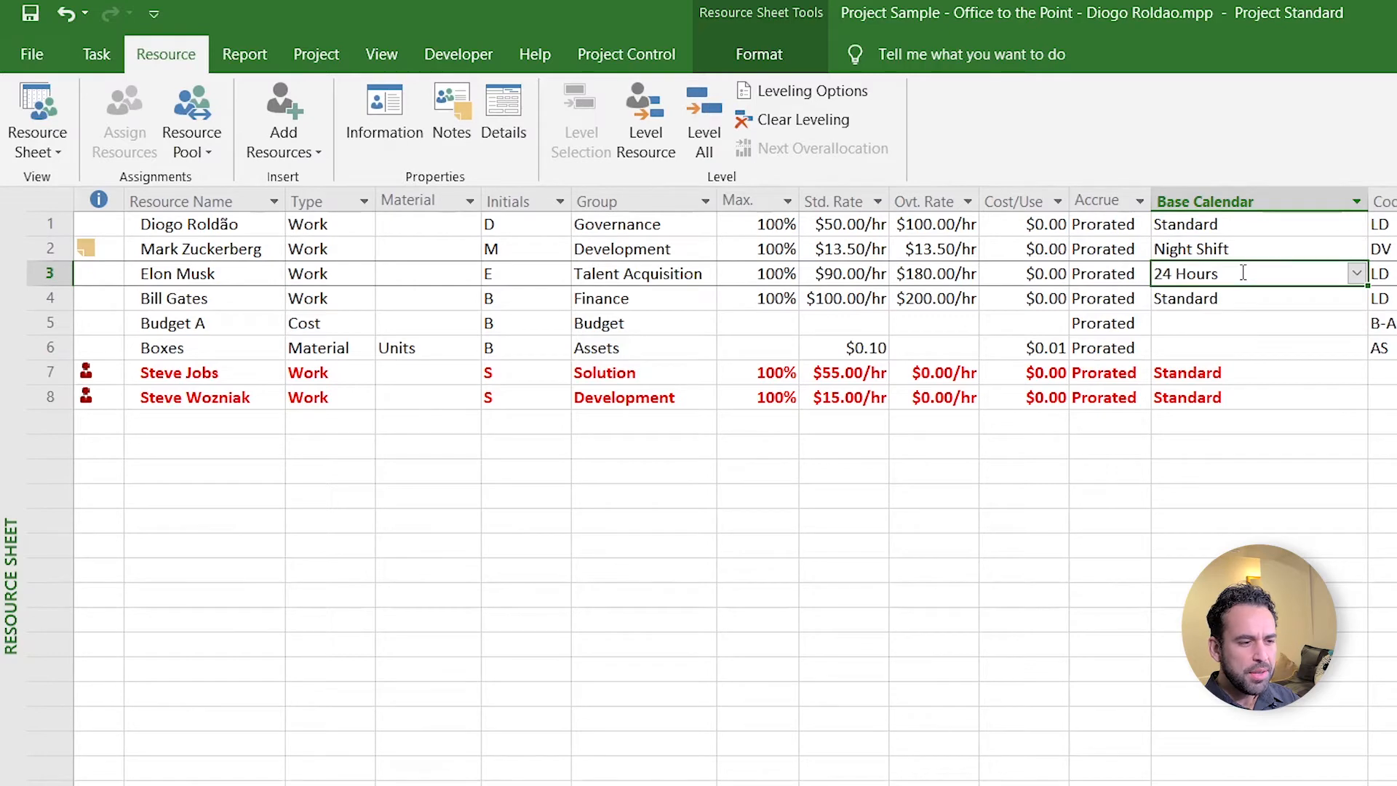
pyautogui.click(1250, 251)
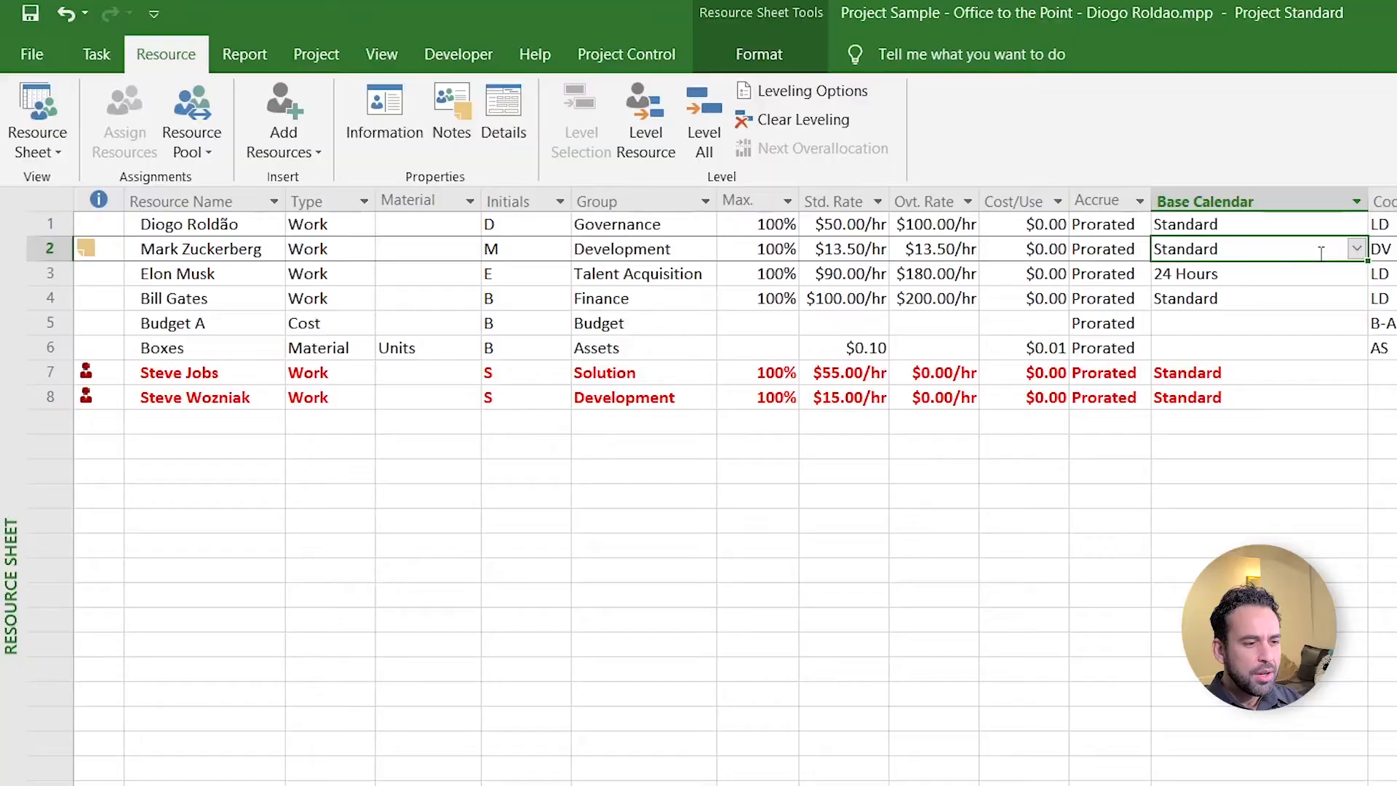
pyautogui.click(891, 201)
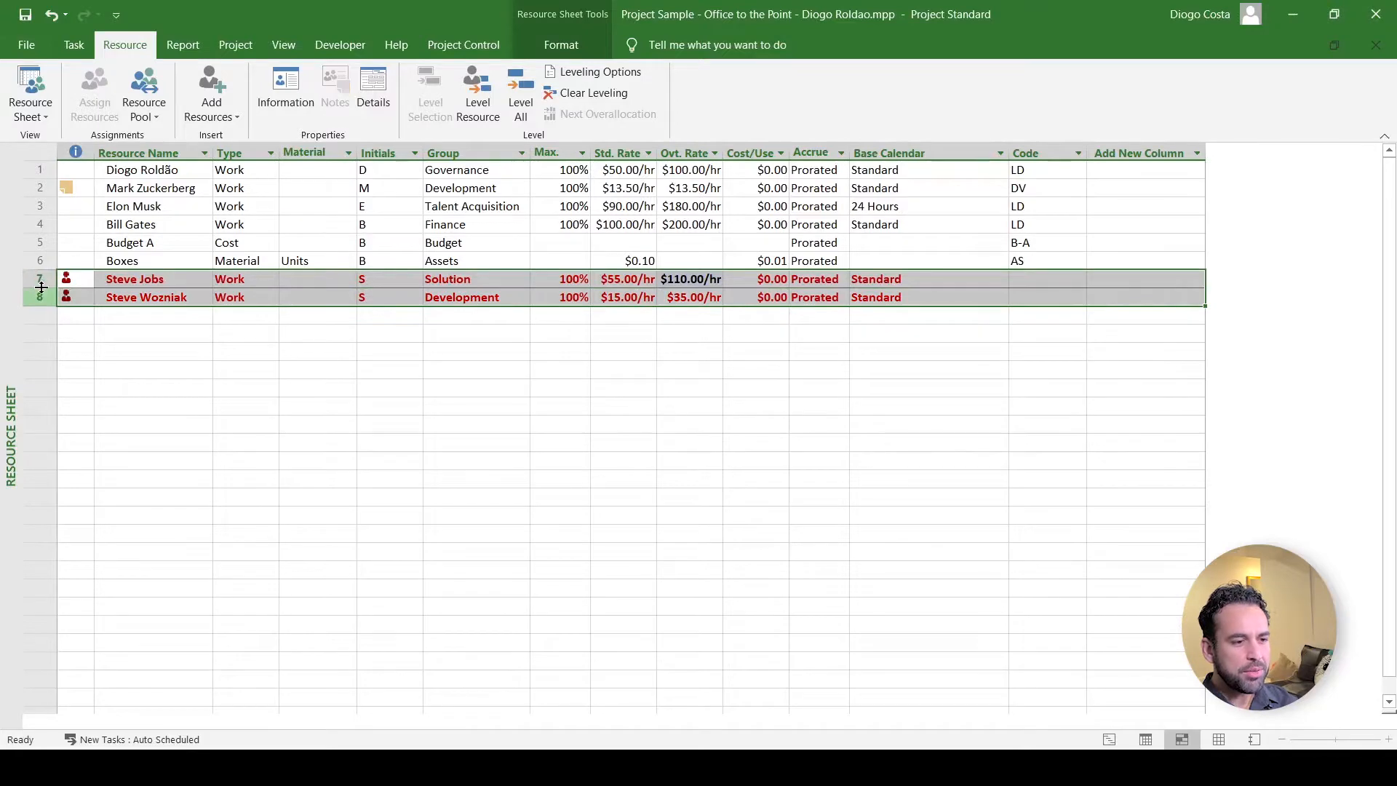
pyautogui.hotkey('ctrl', 's')
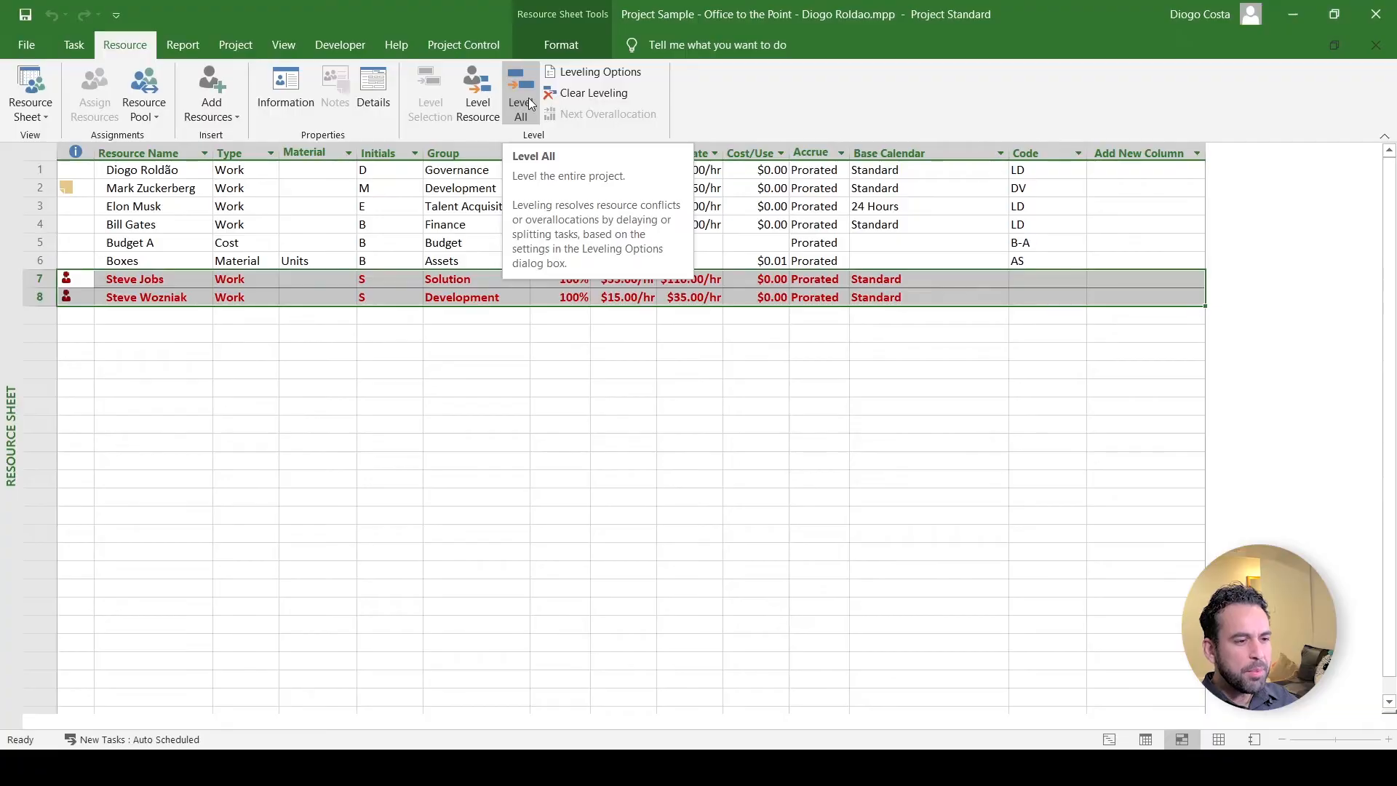
# - Select row 3's Group and Material cells, then show the Resource Pool options
pyautogui.click(477, 207)
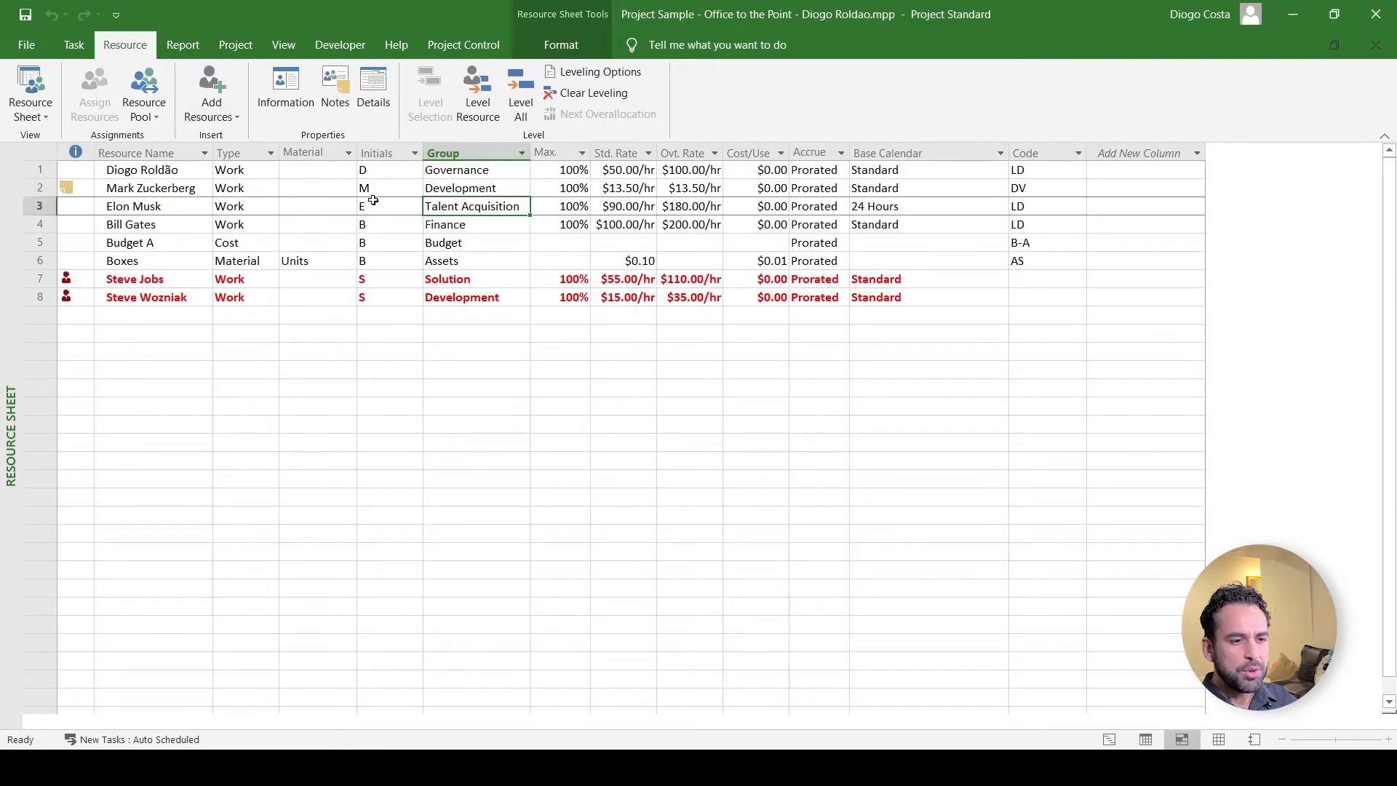
pyautogui.click(346, 209)
pyautogui.click(163, 118)
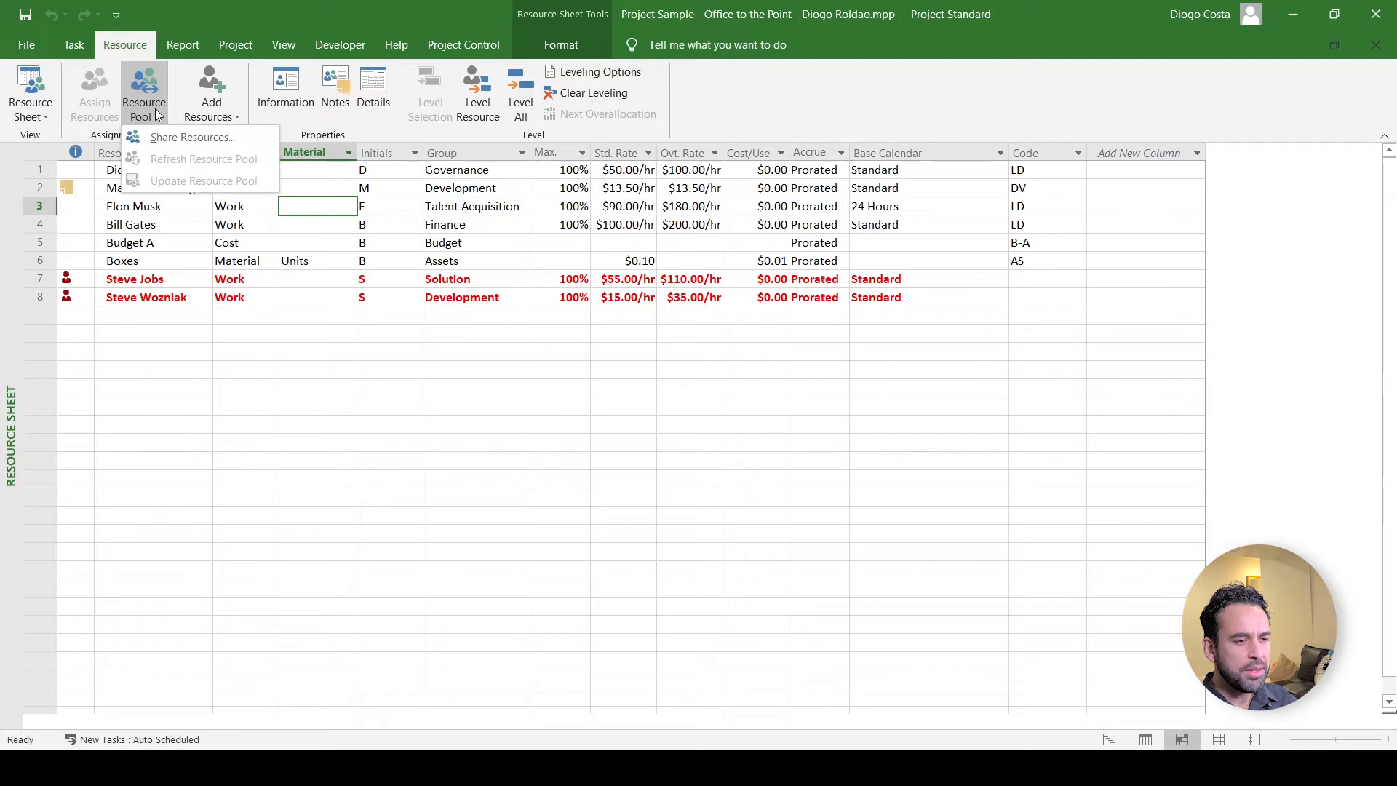